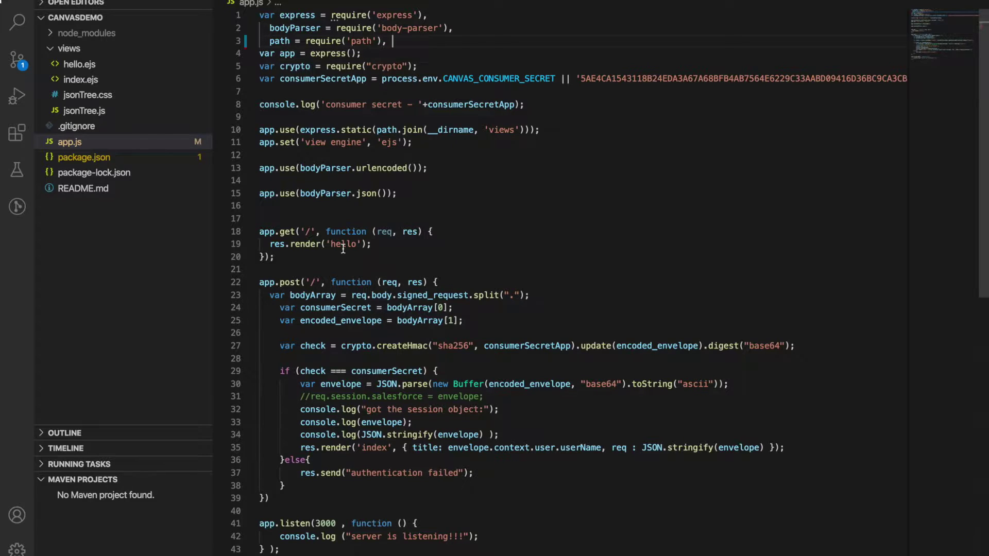
Point out the urlencoded body parser and the express import at the top of app.js
{"action": "left_click", "coordinate": [429, 165]}
{"action": "scroll", "coordinate": [429, 165], "scroll_direction": "down", "scroll_amount": 2}
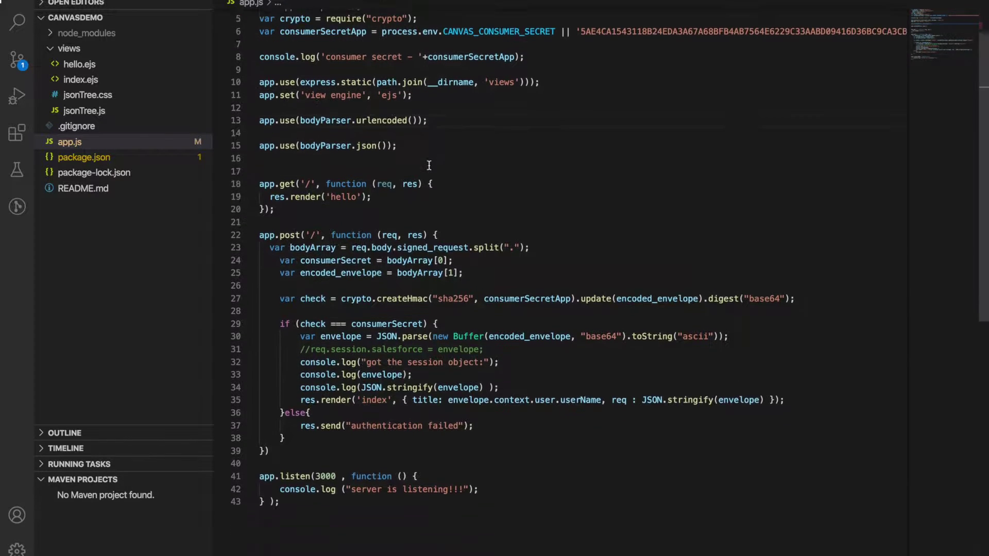
{"action": "scroll", "coordinate": [429, 166], "scroll_direction": "up", "scroll_amount": 2}
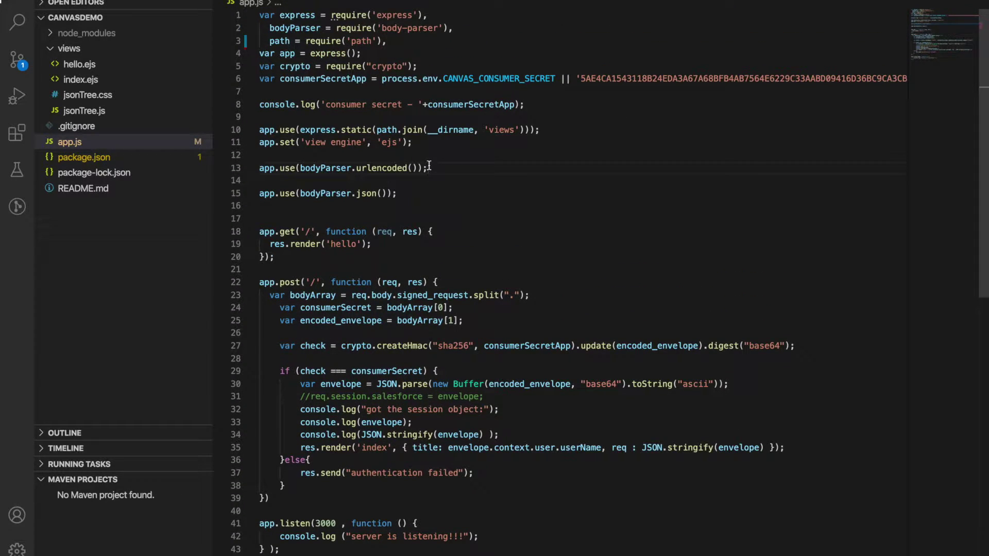
{"action": "left_click", "coordinate": [401, 14]}
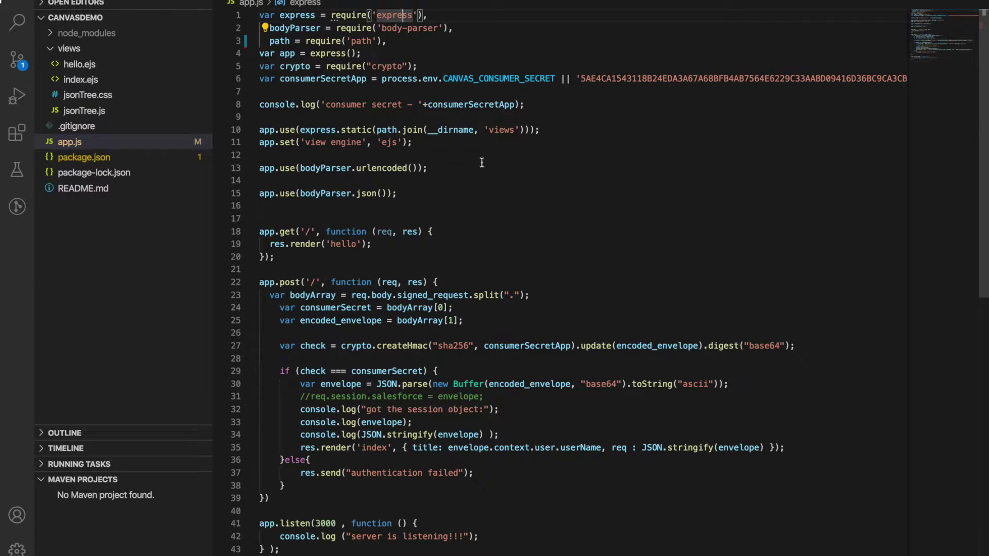
{"action": "left_click", "coordinate": [458, 154]}
{"action": "scroll", "coordinate": [458, 155], "scroll_direction": "down", "scroll_amount": 3}
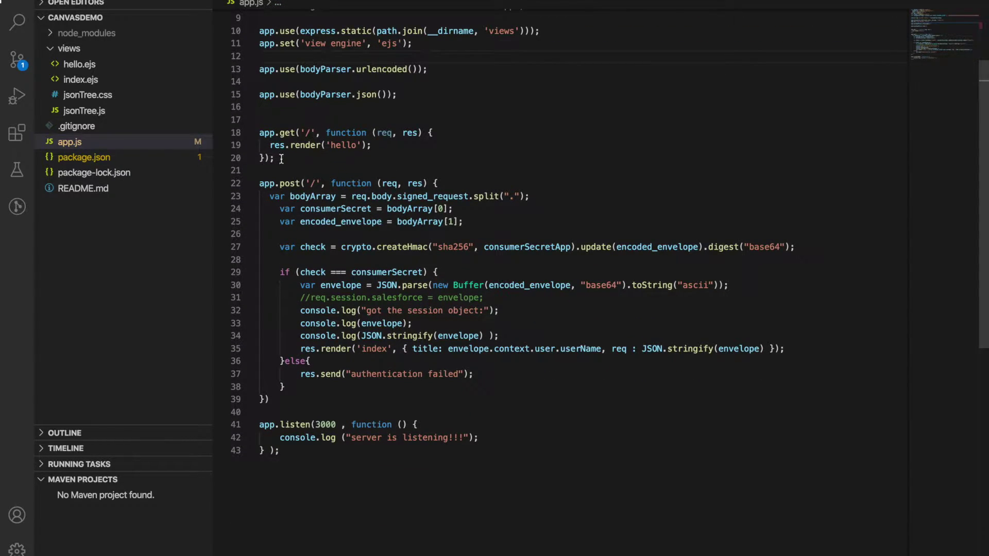
Highlight the GET route and its 'hello' view name in app.js
{"action": "left_click_drag", "start_coordinate": [278, 158], "coordinate": [259, 146]}
{"action": "left_click", "coordinate": [315, 147]}
{"action": "double_click", "coordinate": [347, 145]}
{"action": "left_click", "coordinate": [325, 169]}
Highlight the POST handler's body, its post route keyword and the req parameter
{"action": "left_click_drag", "start_coordinate": [446, 183], "coordinate": [405, 387]}
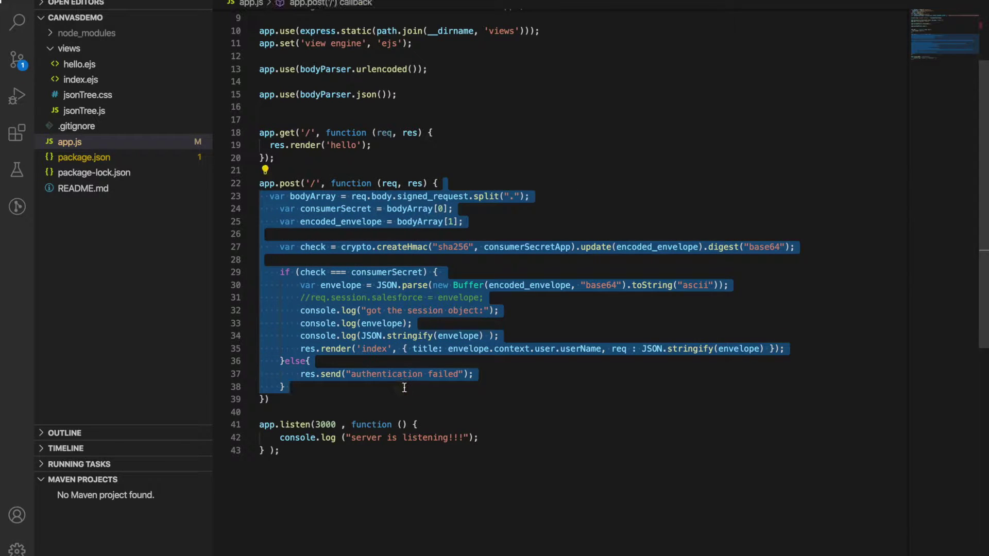
{"action": "left_click", "coordinate": [435, 366]}
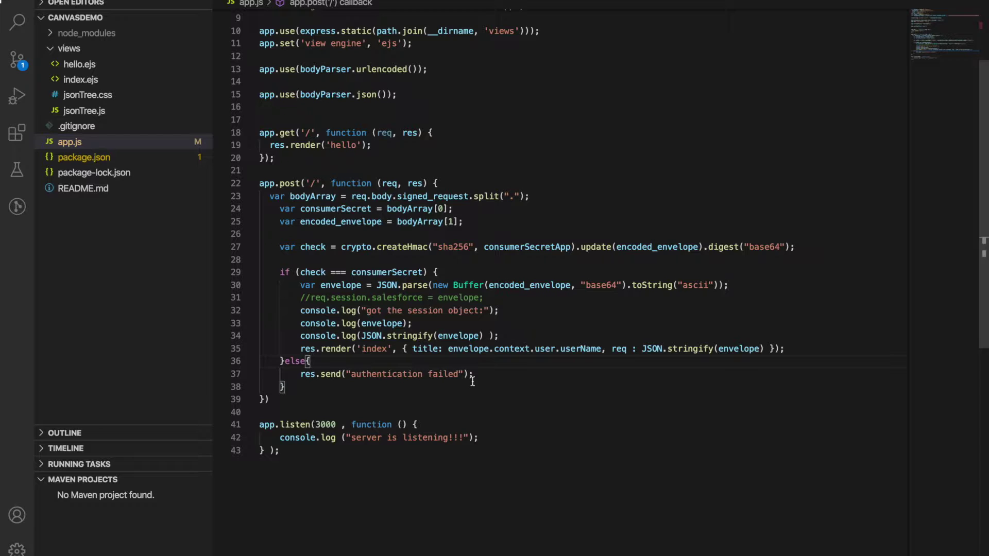
{"action": "scroll", "coordinate": [473, 381], "scroll_direction": "up", "scroll_amount": 2}
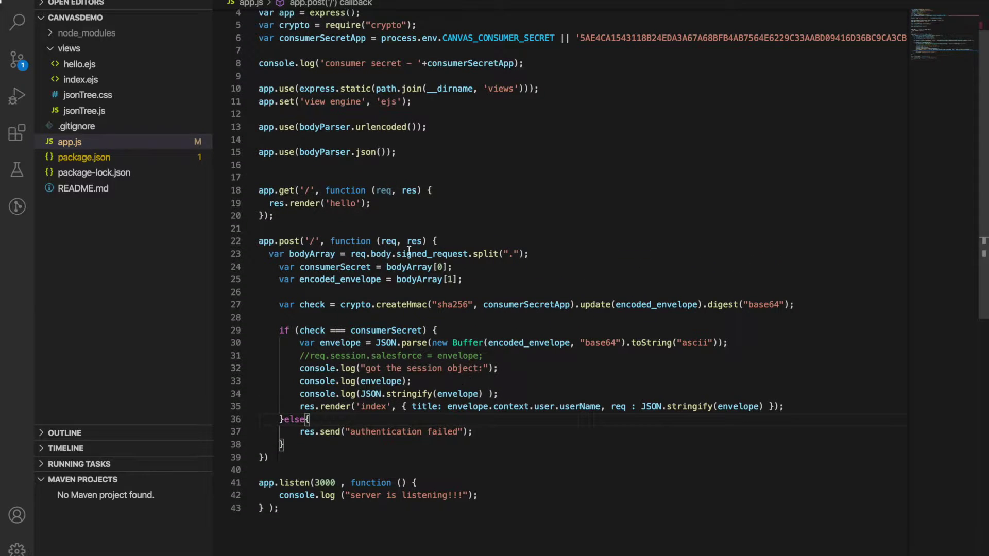
{"action": "double_click", "coordinate": [287, 243]}
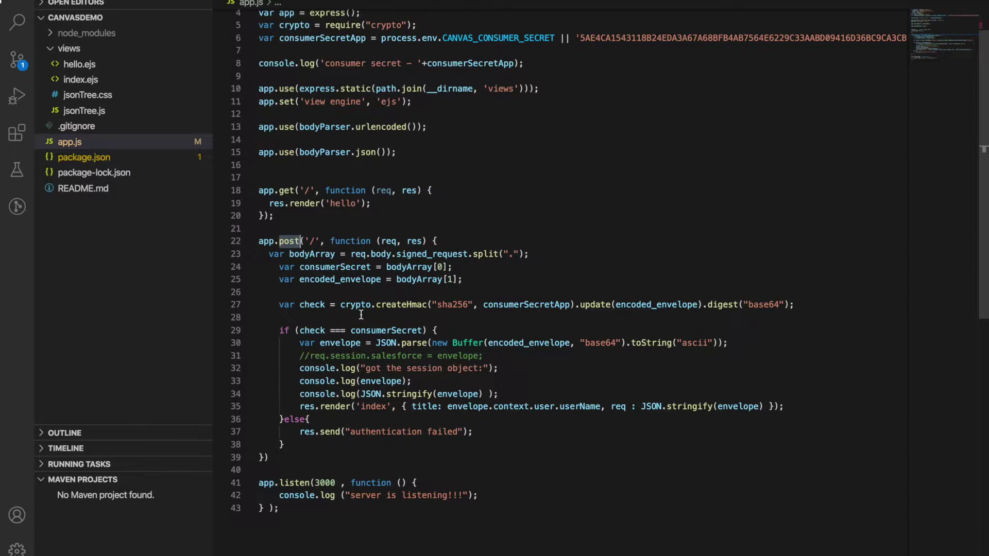
{"action": "left_click", "coordinate": [393, 241]}
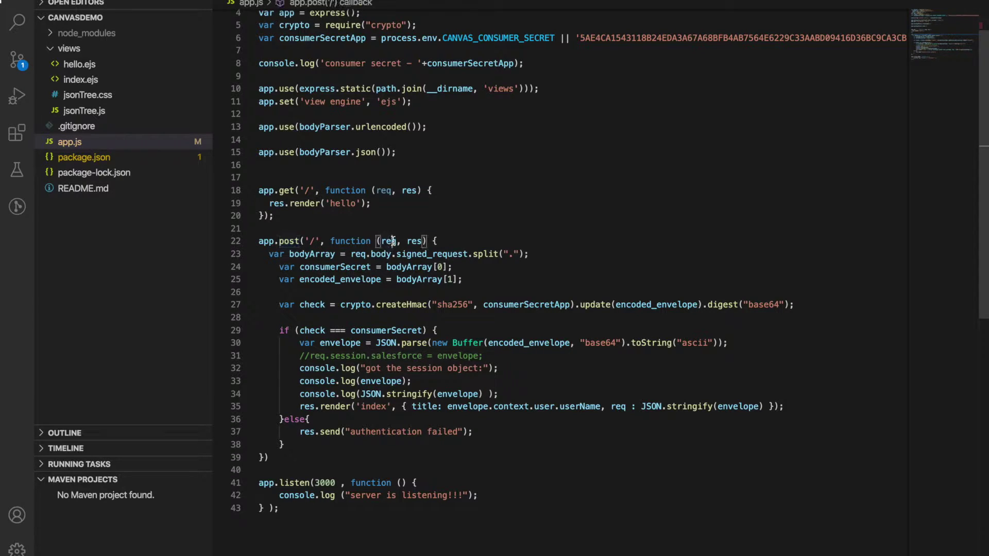
{"action": "double_click", "coordinate": [393, 241]}
{"action": "left_click", "coordinate": [402, 289]}
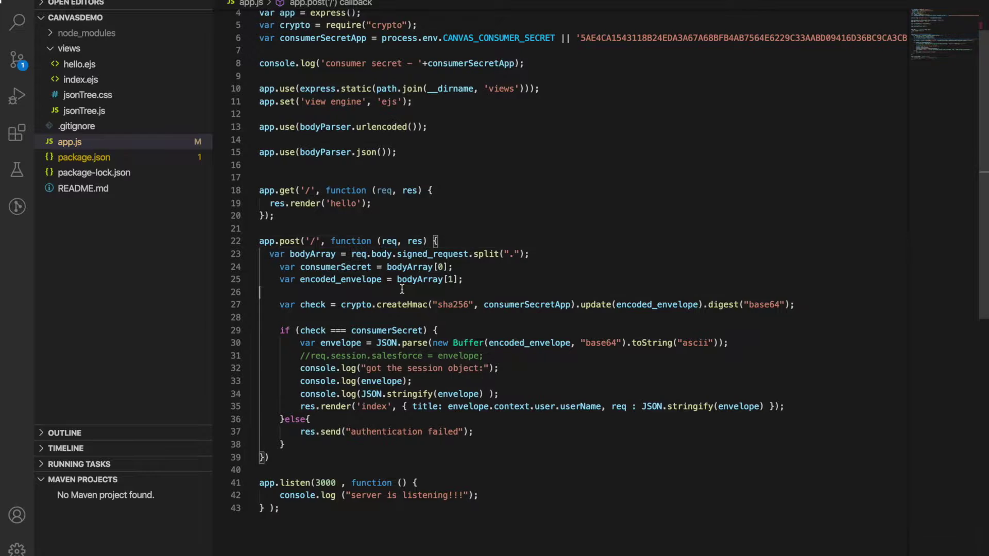
Walk through the consumerSecret signature check, the authentication-failed branch and the session console.log lines
{"action": "left_click", "coordinate": [446, 330]}
{"action": "left_click_drag", "start_coordinate": [446, 330], "coordinate": [279, 330]}
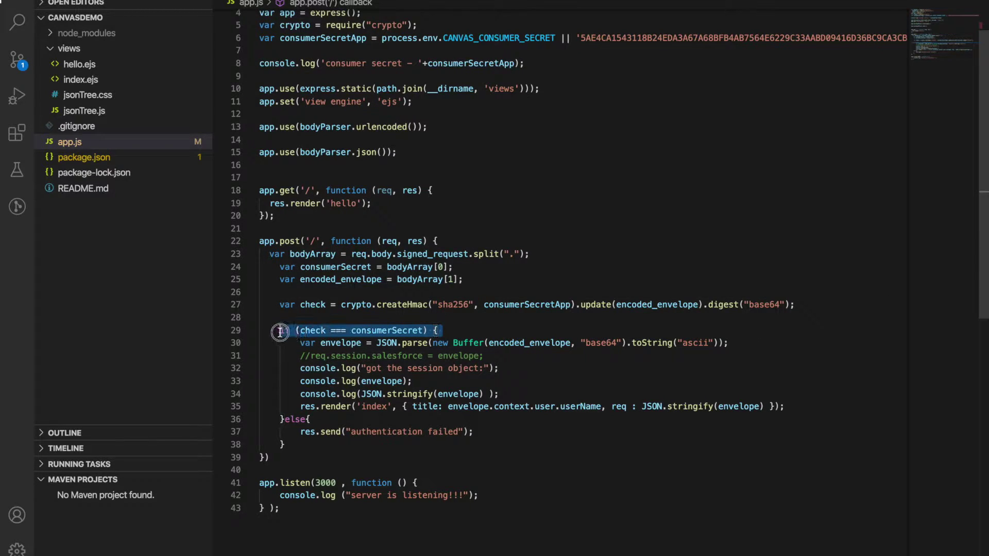
{"action": "left_click", "coordinate": [301, 447]}
{"action": "left_click_drag", "start_coordinate": [301, 447], "coordinate": [299, 436]}
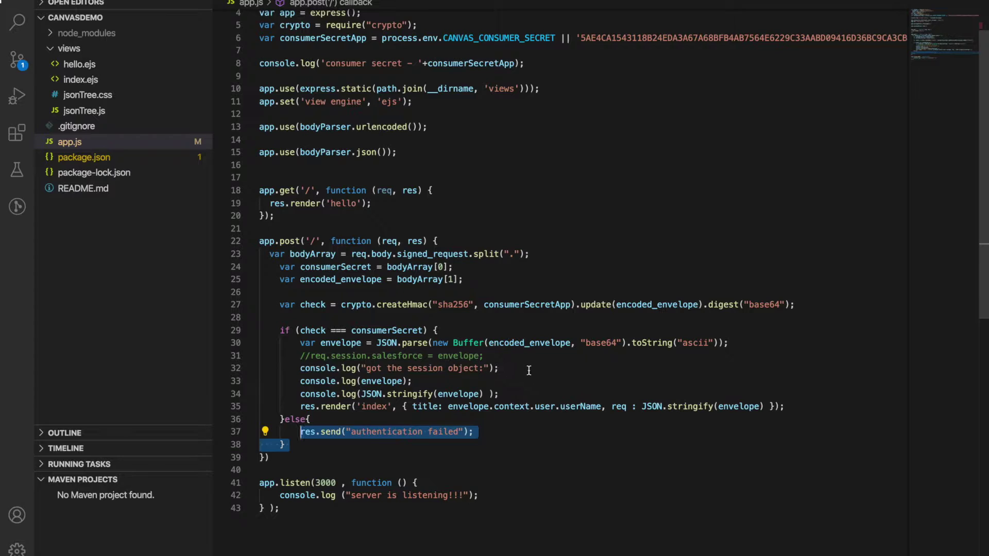
{"action": "left_click", "coordinate": [528, 371]}
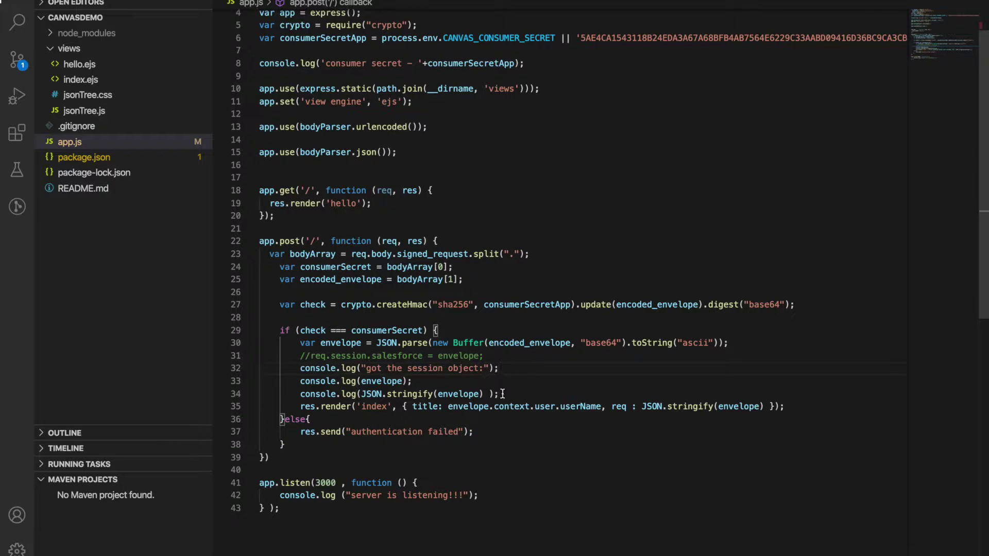
{"action": "left_click_drag", "start_coordinate": [502, 393], "coordinate": [301, 369]}
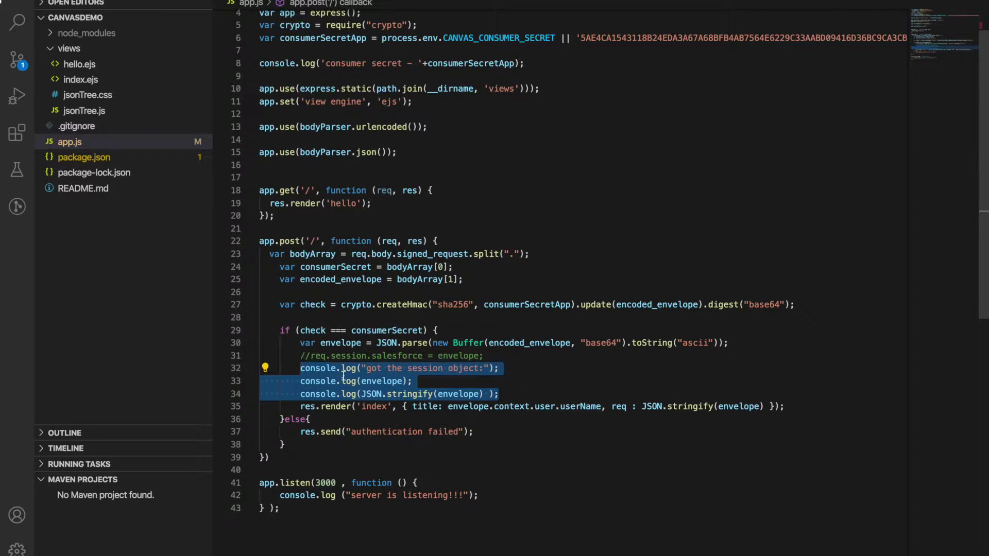
{"action": "left_click", "coordinate": [542, 433]}
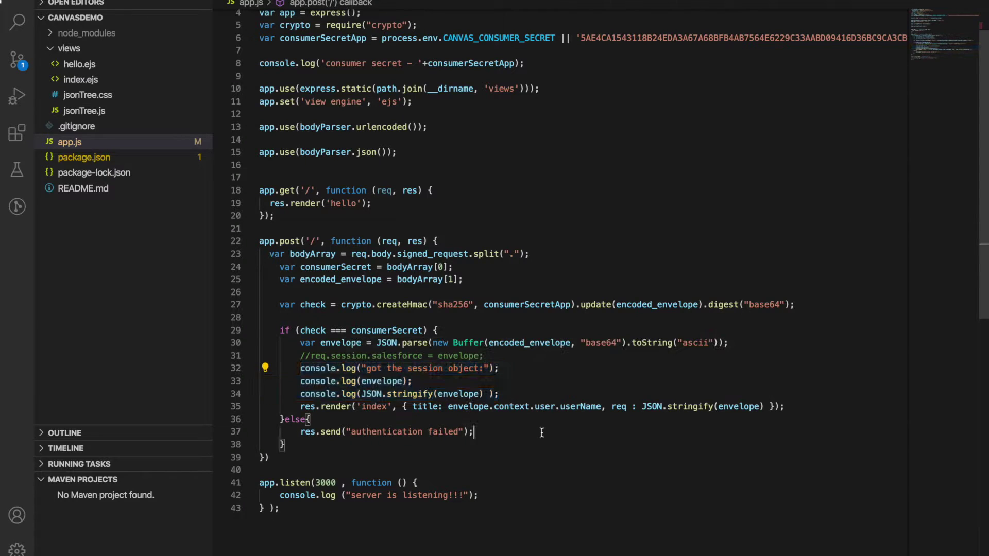
Point out the index render call with its title, req and stringified envelope, and the encoded_envelope decoding
{"action": "left_click", "coordinate": [367, 410]}
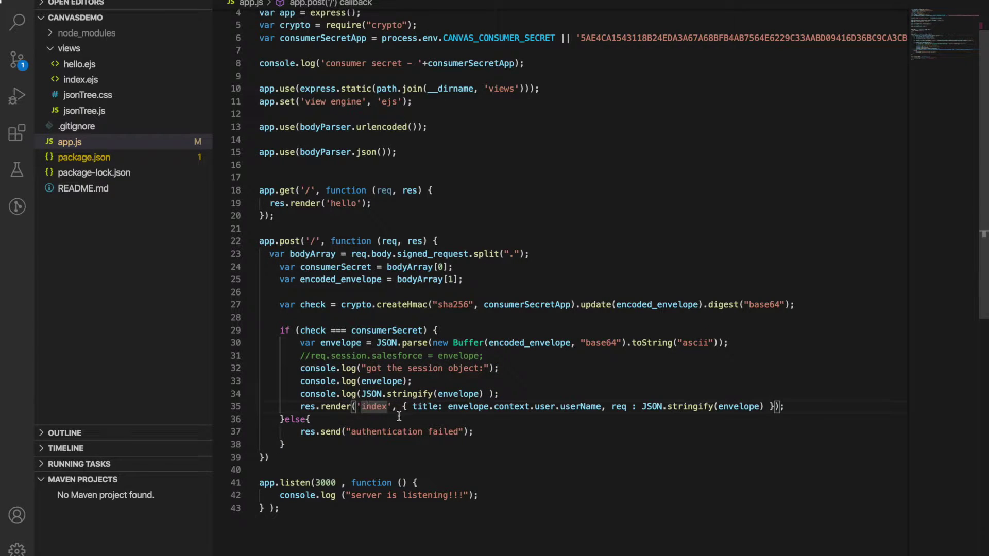
{"action": "left_click", "coordinate": [428, 408]}
{"action": "left_click", "coordinate": [618, 407]}
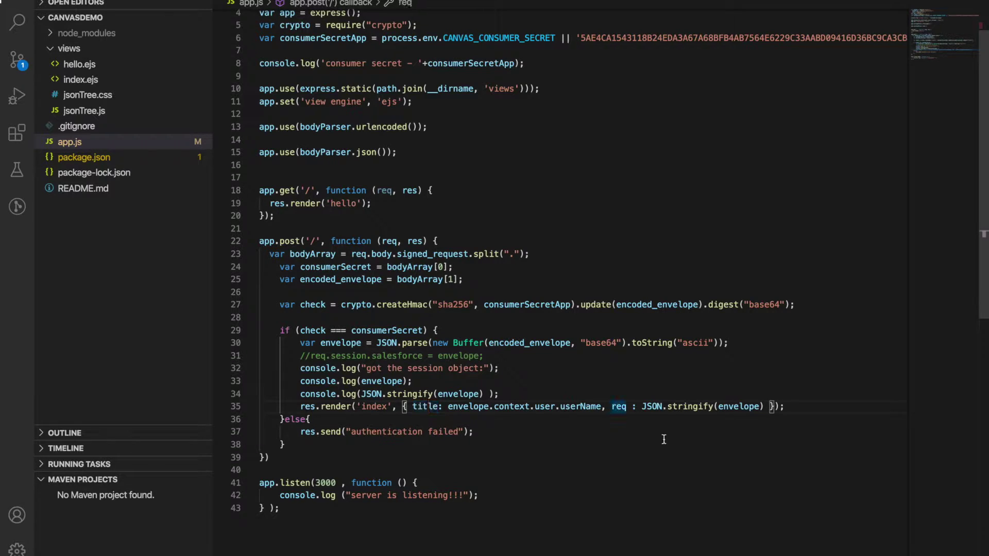
{"action": "left_click", "coordinate": [759, 407]}
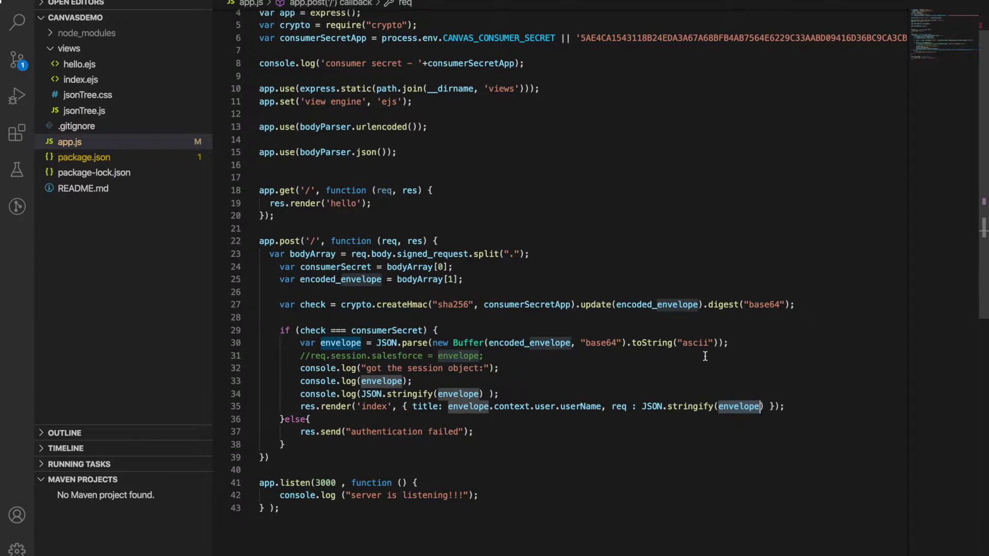
{"action": "left_click", "coordinate": [509, 342]}
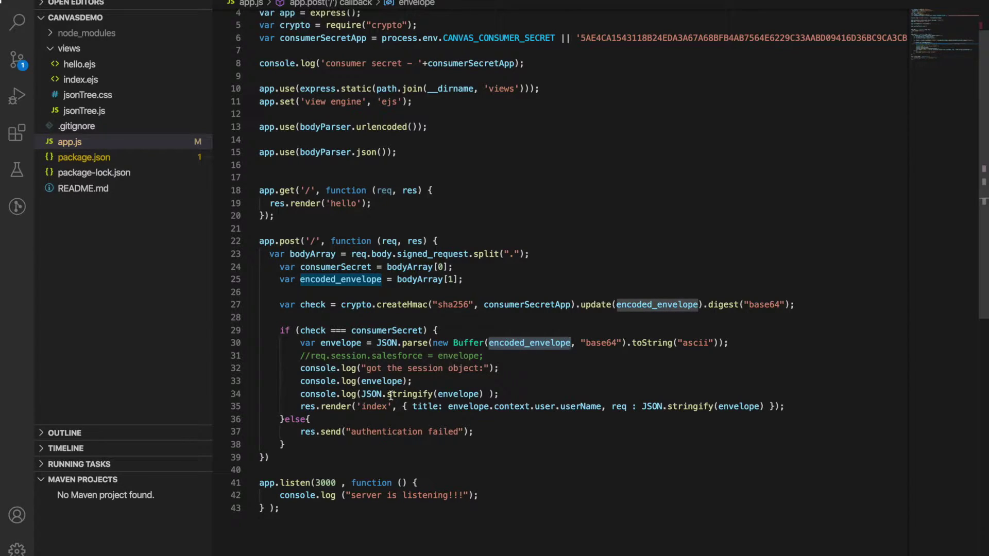
Show the bootstrap stylesheet in index.ejs, then look through the jsonTree.js library
{"action": "left_click", "coordinate": [91, 81]}
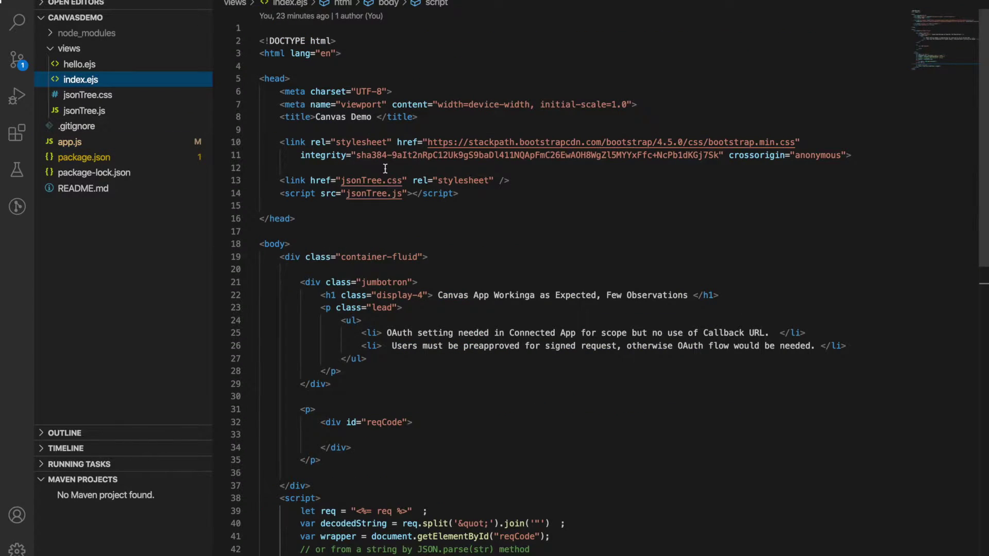
{"action": "left_click_drag", "start_coordinate": [389, 143], "coordinate": [396, 155]}
{"action": "left_click", "coordinate": [577, 165]}
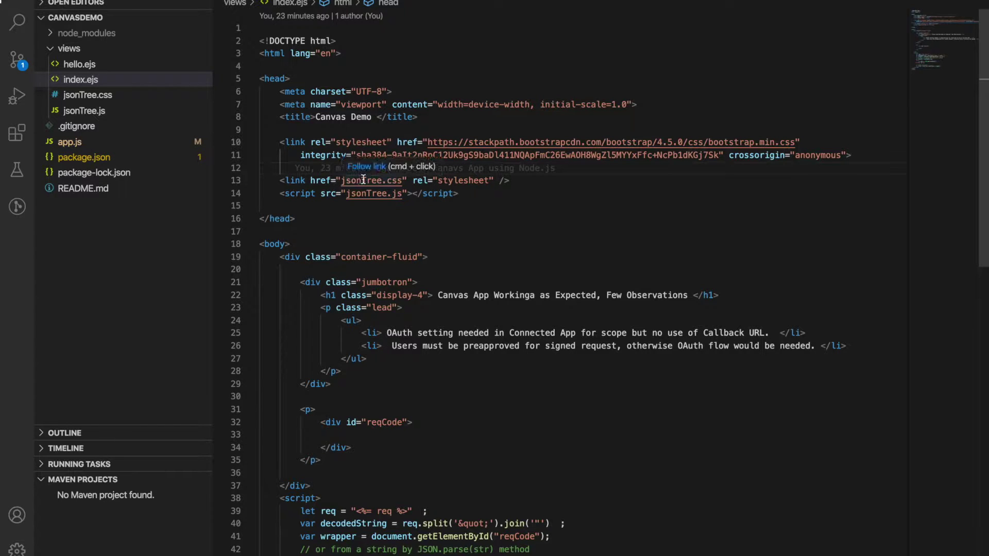
{"action": "left_click", "coordinate": [77, 111]}
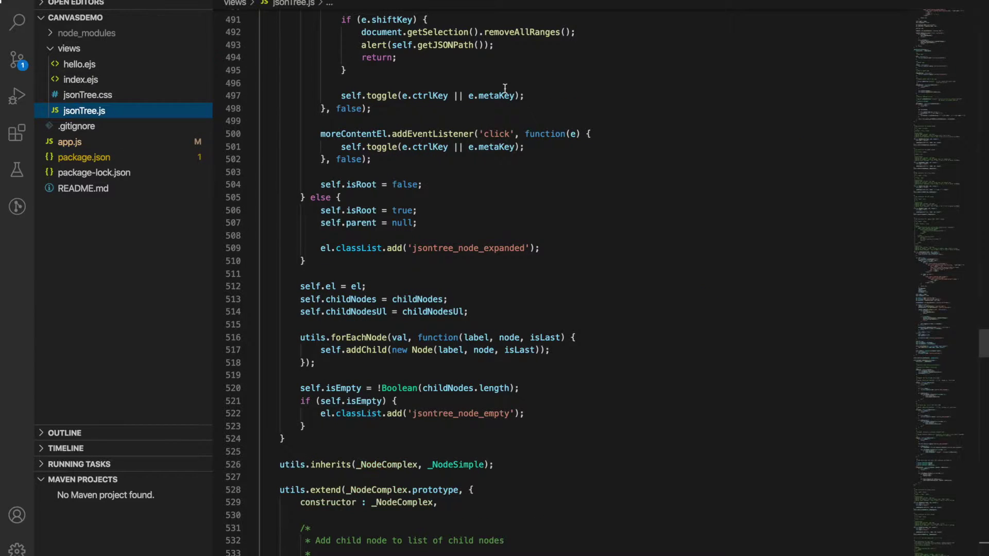
{"action": "scroll", "coordinate": [505, 89], "scroll_direction": "up", "scroll_amount": 10}
{"action": "scroll", "coordinate": [505, 88], "scroll_direction": "up", "scroll_amount": 20}
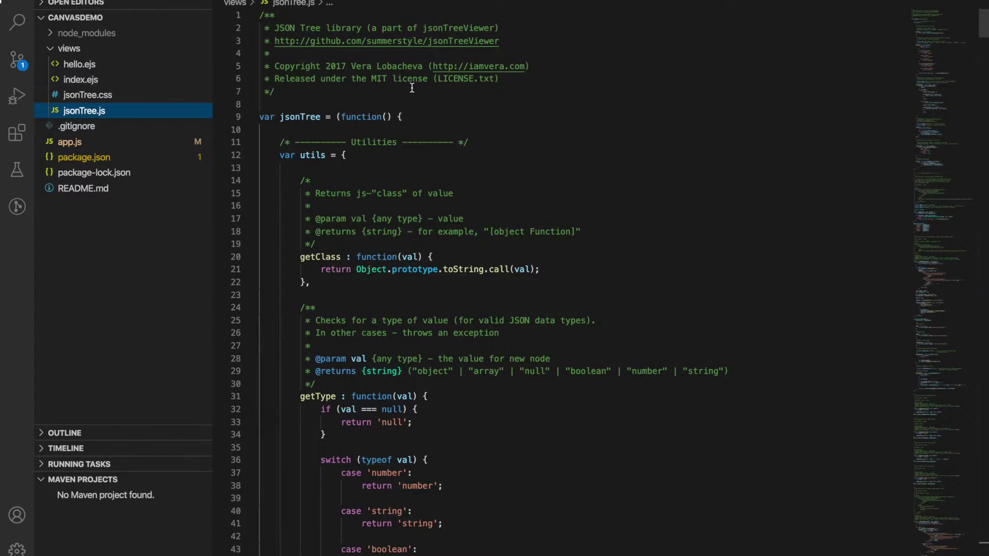
Match the req value in index.ejs's script with the req passed to the index view in app.js
{"action": "left_click", "coordinate": [70, 83]}
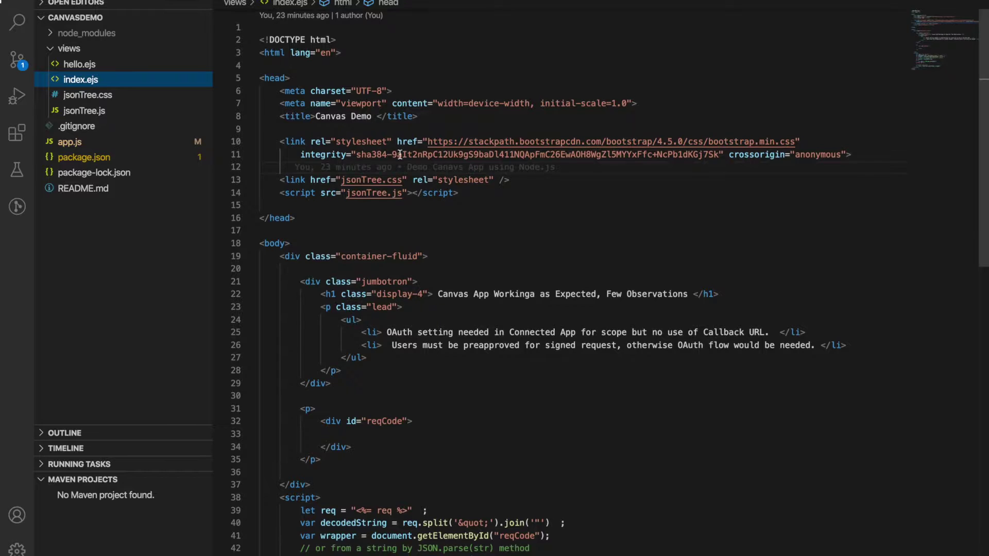
{"action": "scroll", "coordinate": [406, 210], "scroll_direction": "down", "scroll_amount": 5}
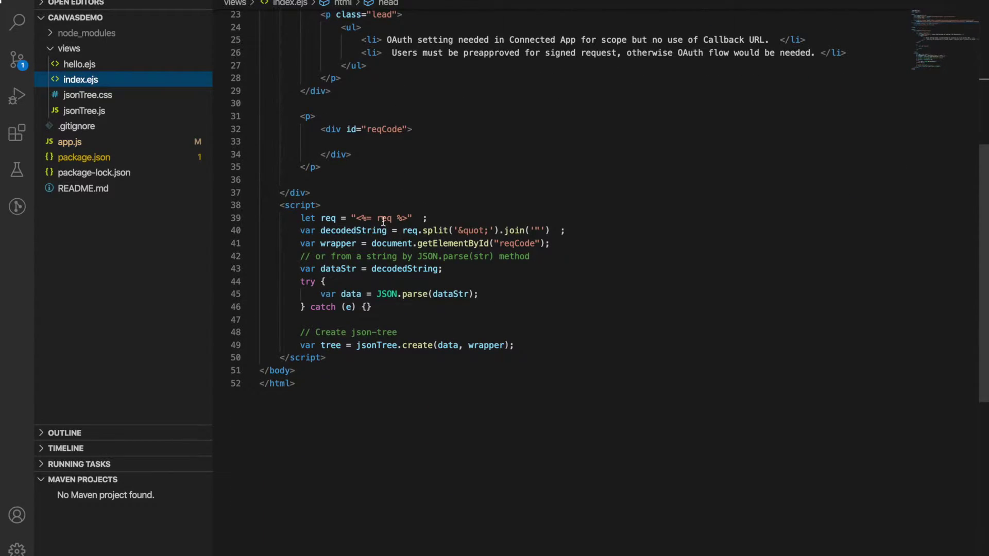
{"action": "double_click", "coordinate": [383, 220]}
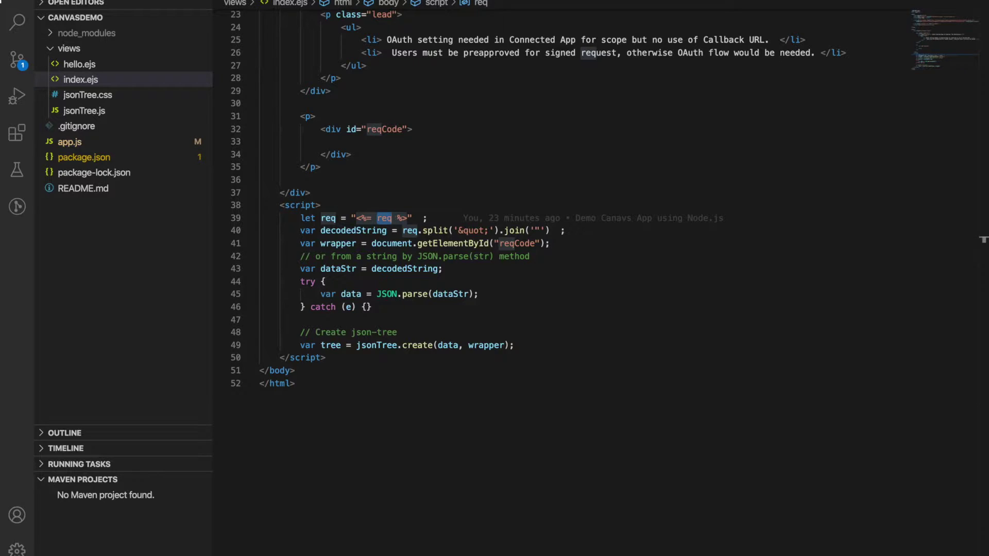
{"action": "key", "text": "ctrl+Tab"}
{"action": "double_click", "coordinate": [619, 406]}
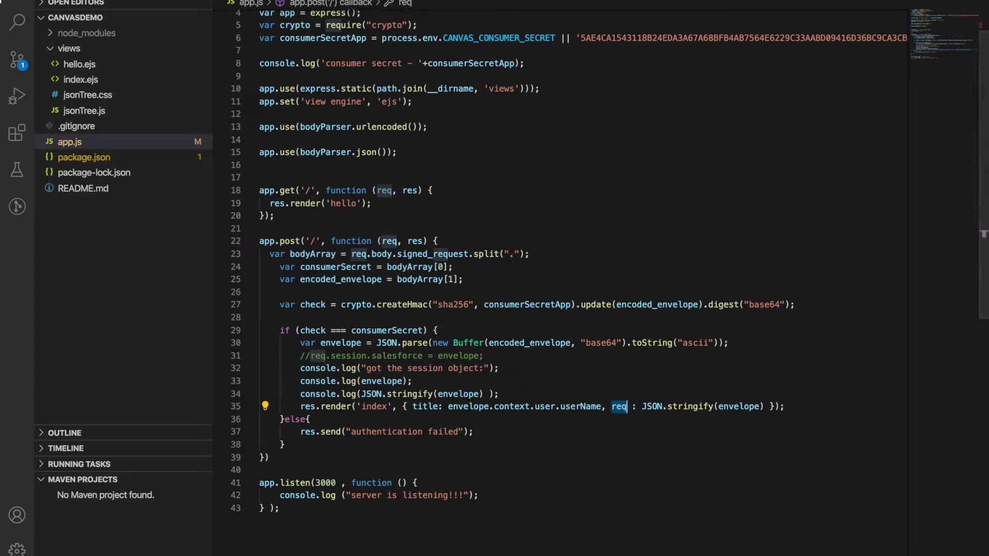
{"action": "key", "text": "ctrl+Tab"}
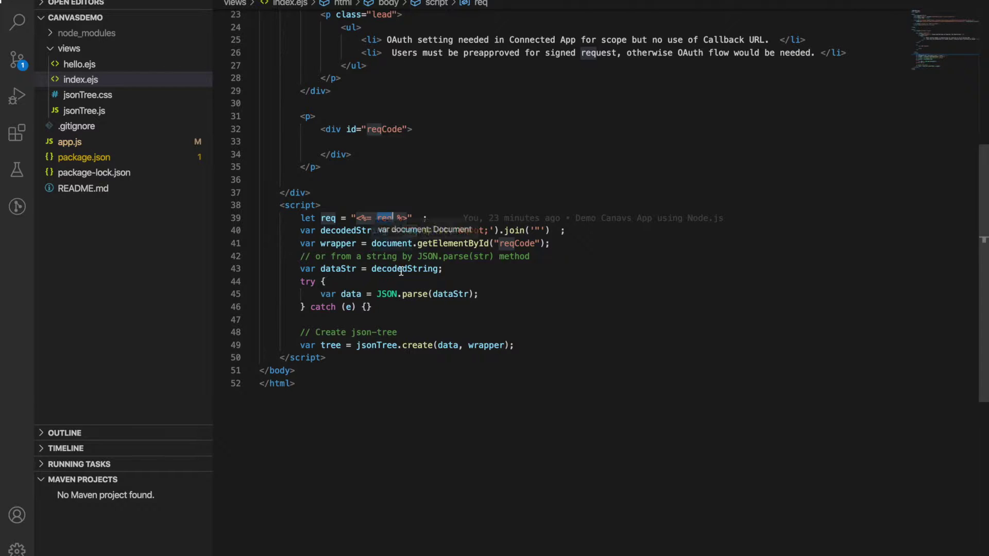
Select index.ejs's try block that parses the request and builds the JSON tree, then return to the top
{"action": "left_click", "coordinate": [523, 346]}
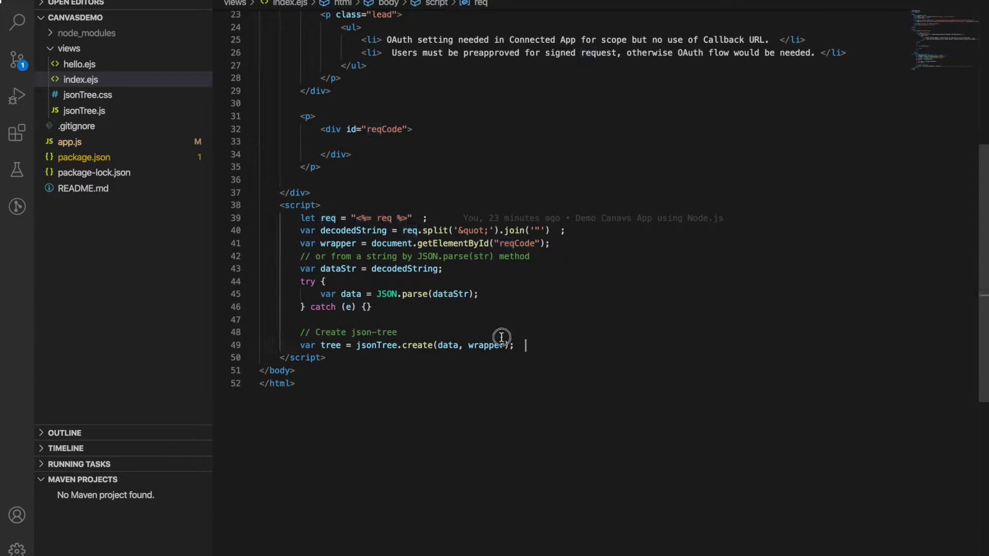
{"action": "key", "text": "shift+Up"}
{"action": "key", "text": "shift+Up"}
{"action": "key", "text": "shift+Up"}
{"action": "key", "text": "shift+Up"}
{"action": "key", "text": "shift+Up"}
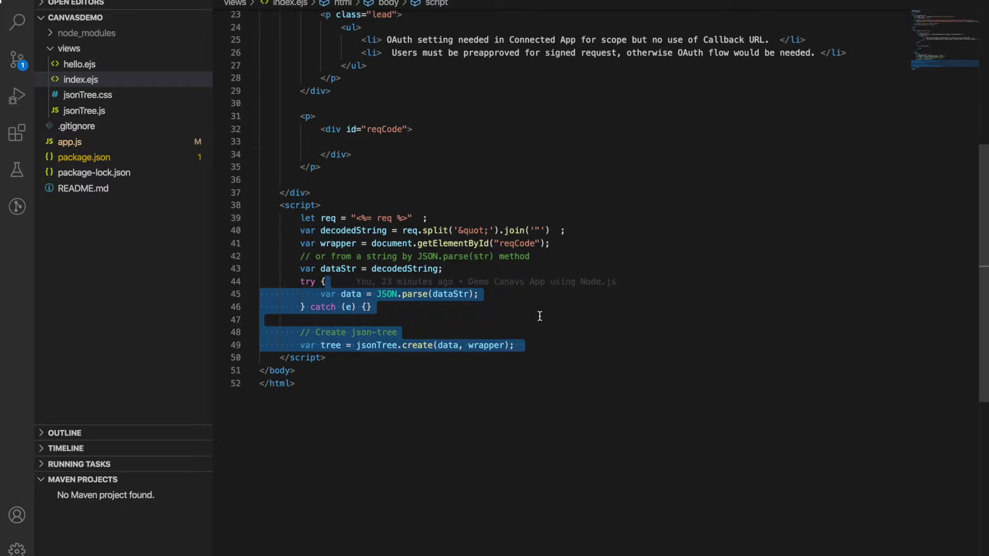
{"action": "scroll", "coordinate": [539, 315], "scroll_direction": "up", "scroll_amount": 5}
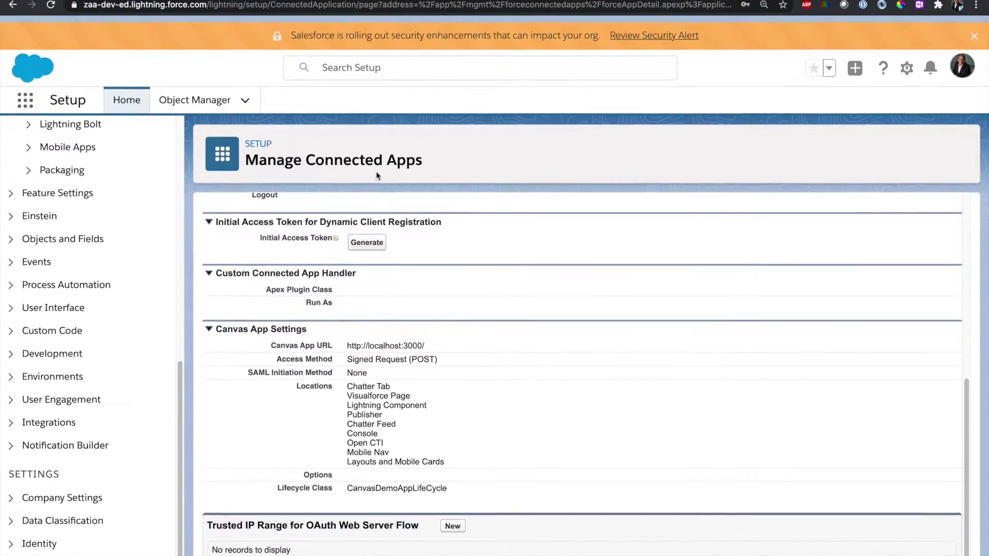
Edit the connected app, highlight 'invalidurl' in its callback URL, and scroll to Canvas App Settings
{"action": "scroll", "coordinate": [484, 304], "scroll_direction": "up", "scroll_amount": 10}
{"action": "left_click", "coordinate": [451, 257]}
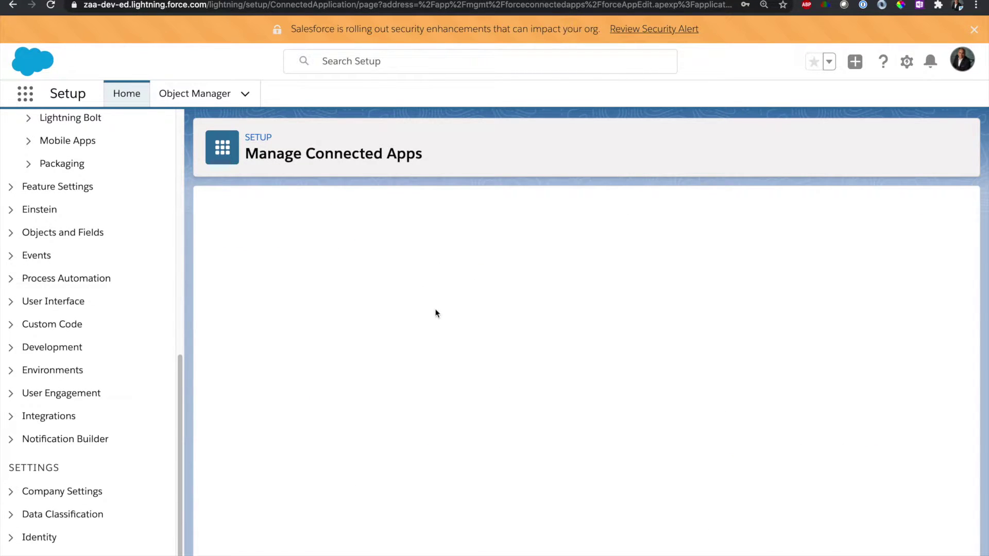
{"action": "scroll", "coordinate": [645, 319], "scroll_direction": "down", "scroll_amount": 2}
{"action": "scroll", "coordinate": [644, 319], "scroll_direction": "down", "scroll_amount": 2}
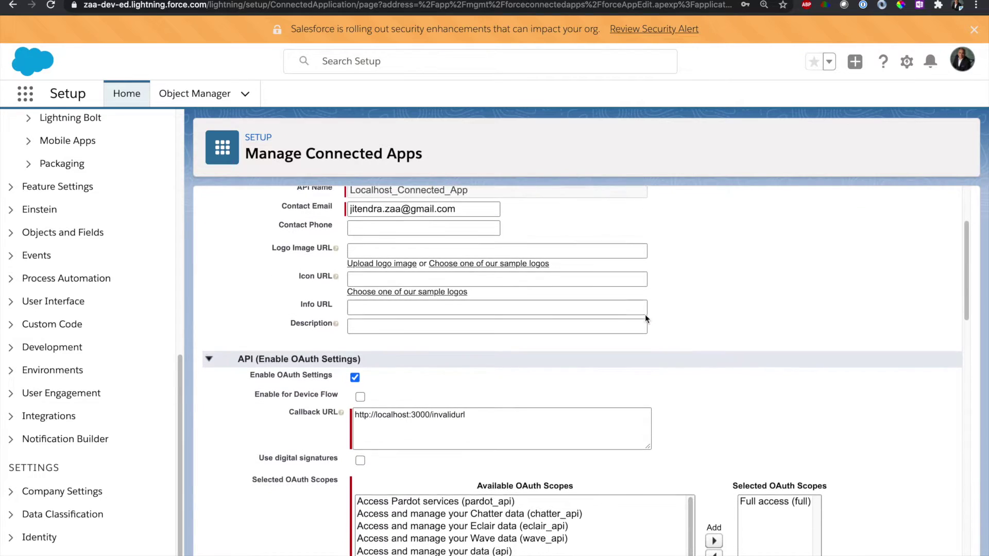
{"action": "scroll", "coordinate": [297, 359], "scroll_direction": "down", "scroll_amount": 4}
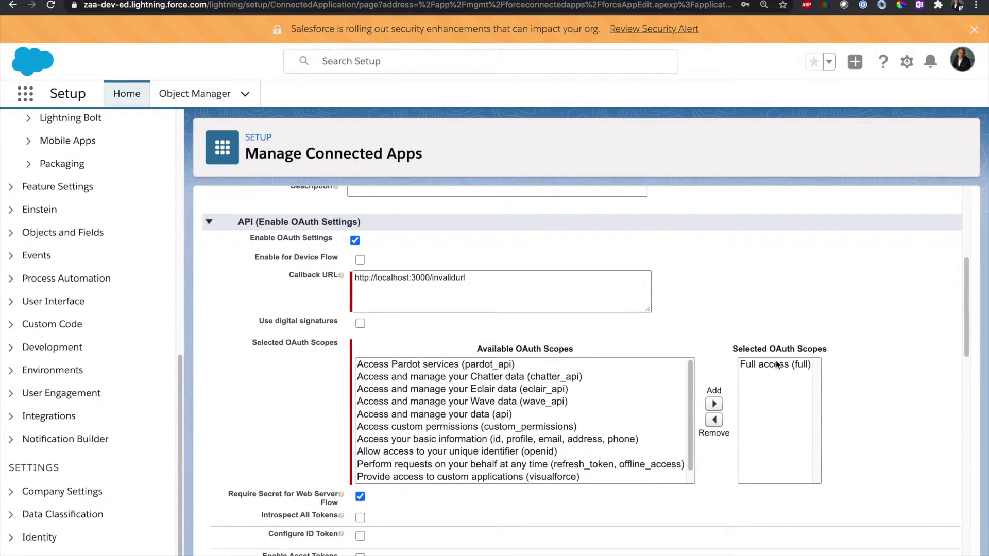
{"action": "double_click", "coordinate": [460, 278]}
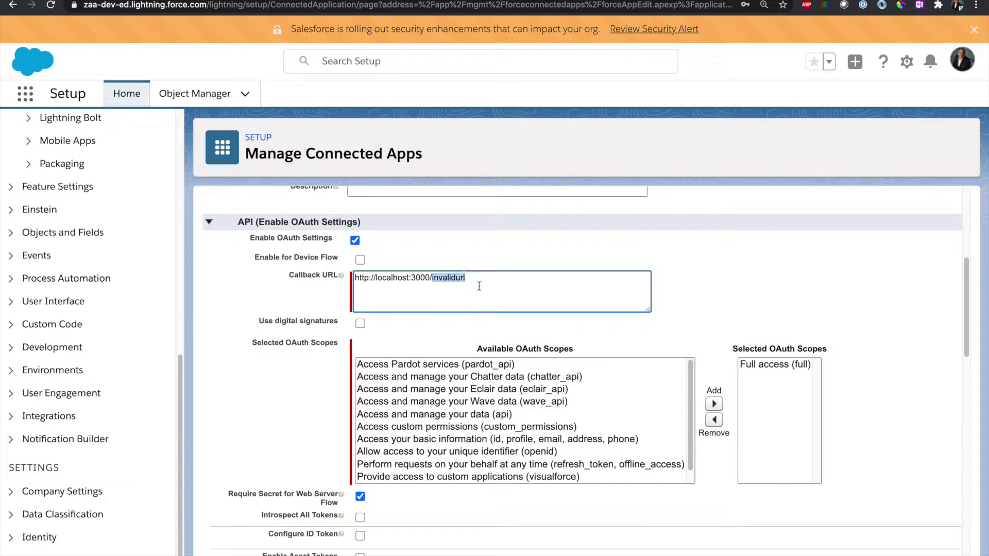
{"action": "left_click", "coordinate": [460, 280]}
{"action": "double_click", "coordinate": [457, 279]}
{"action": "scroll", "coordinate": [457, 279], "scroll_direction": "down", "scroll_amount": 15}
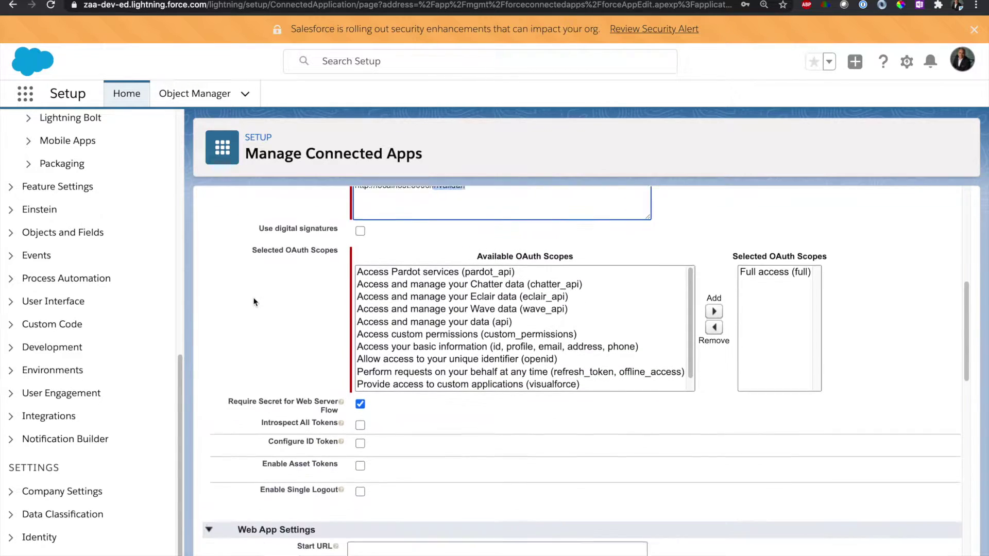
{"action": "scroll", "coordinate": [254, 302], "scroll_direction": "down", "scroll_amount": 3}
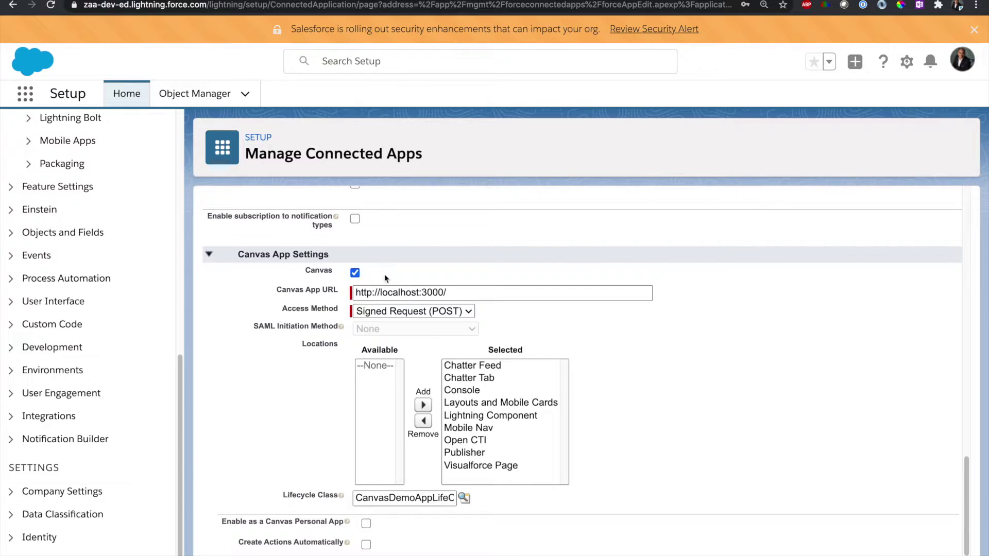
Confirm the canvas URL localhost:3000/ and keep Signed Request (POST) as the access method
{"action": "left_click", "coordinate": [439, 291]}
{"action": "left_click_drag", "start_coordinate": [446, 292], "coordinate": [381, 289]}
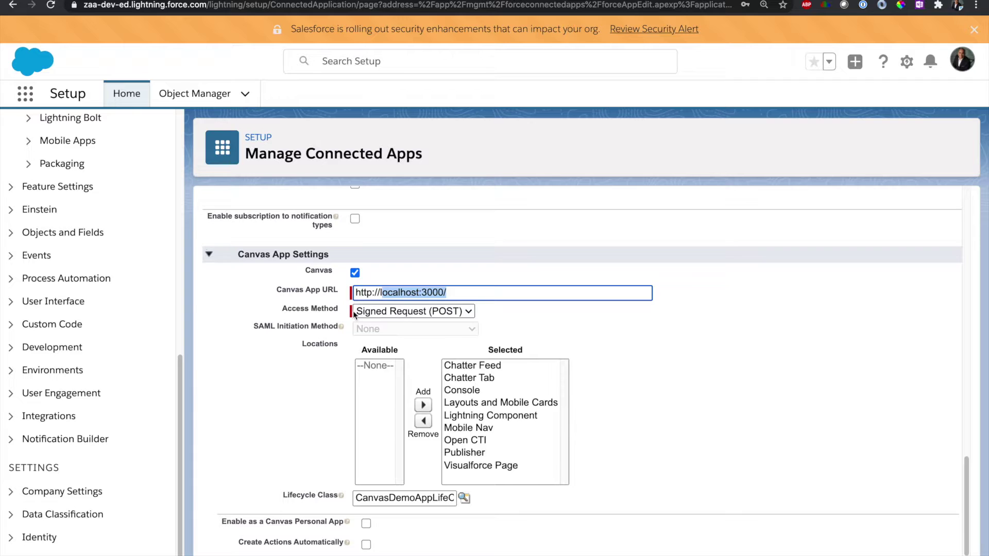
{"action": "left_click", "coordinate": [468, 317]}
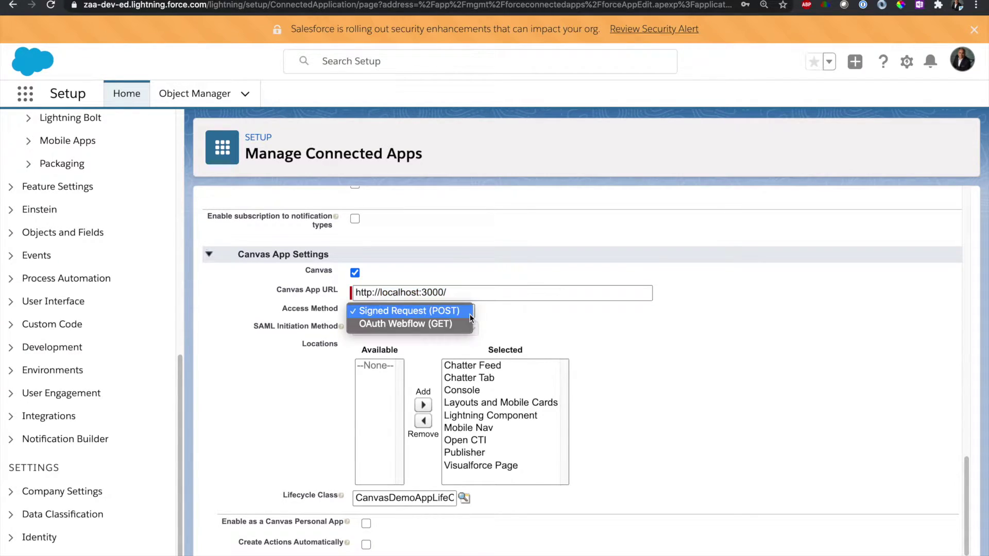
{"action": "left_click", "coordinate": [554, 310]}
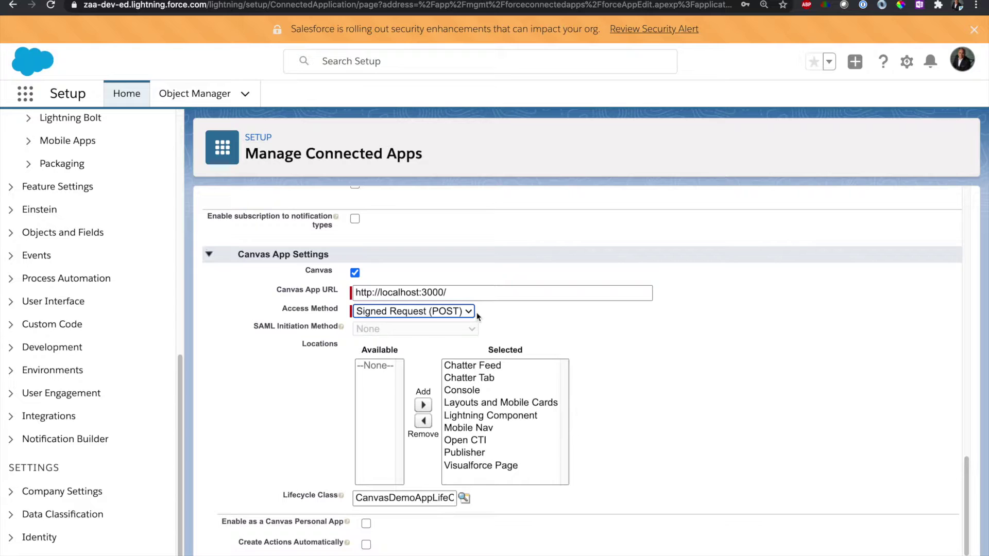
{"action": "scroll", "coordinate": [587, 359], "scroll_direction": "down", "scroll_amount": 1}
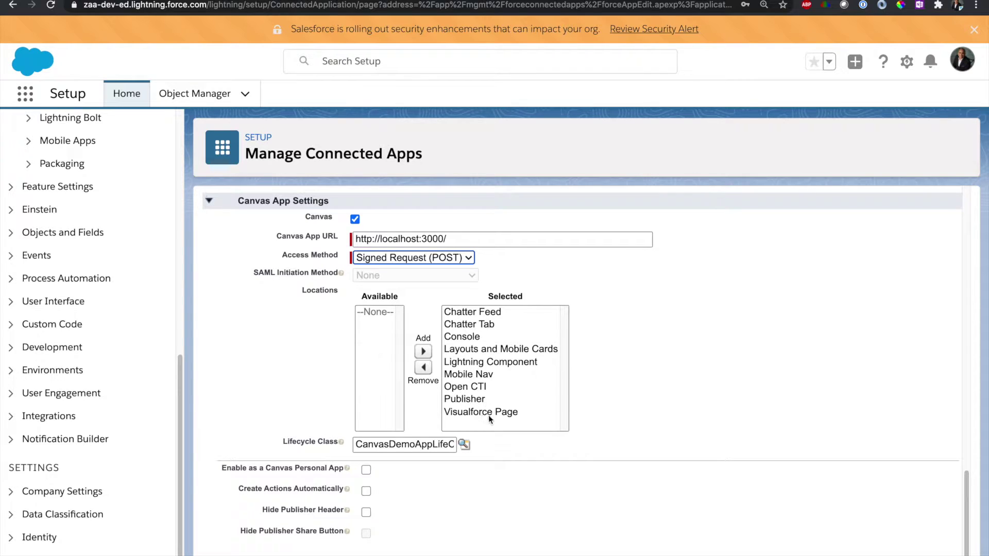
Clear the Lifecycle Class field and save the connected app
{"action": "left_click", "coordinate": [395, 443]}
{"action": "key", "text": "super+a"}
{"action": "key", "text": "BackSpace"}
{"action": "scroll", "coordinate": [460, 444], "scroll_direction": "down", "scroll_amount": 1}
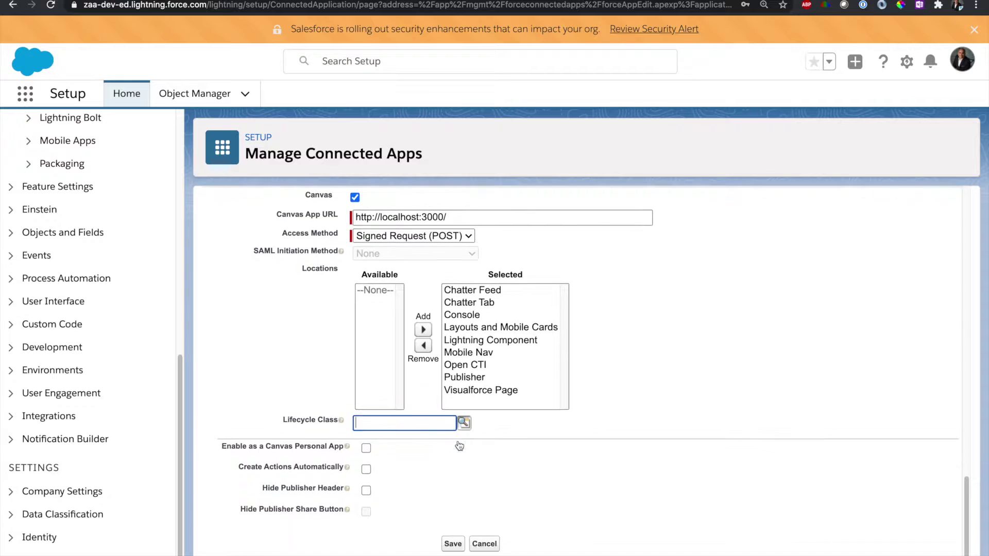
{"action": "left_click", "coordinate": [452, 541]}
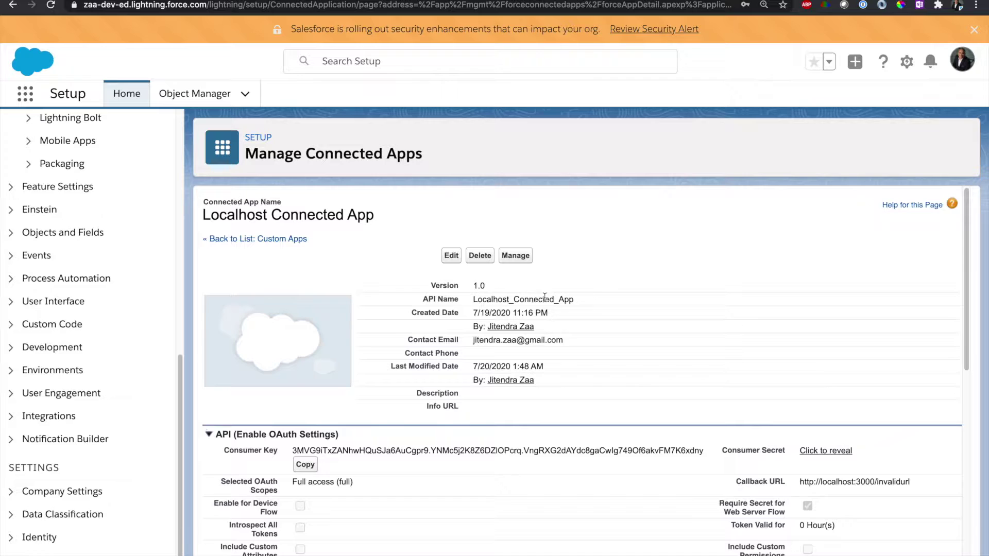
Open the Localhost Connected App's Manage page and review its OAuth policies before returning to VS Code
{"action": "left_click", "coordinate": [515, 256]}
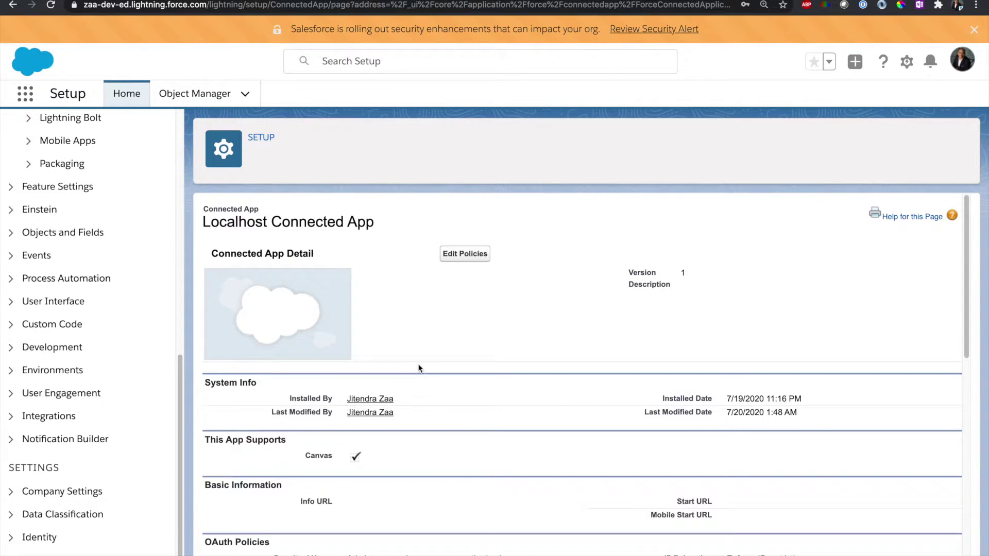
{"action": "scroll", "coordinate": [418, 368], "scroll_direction": "down", "scroll_amount": 3}
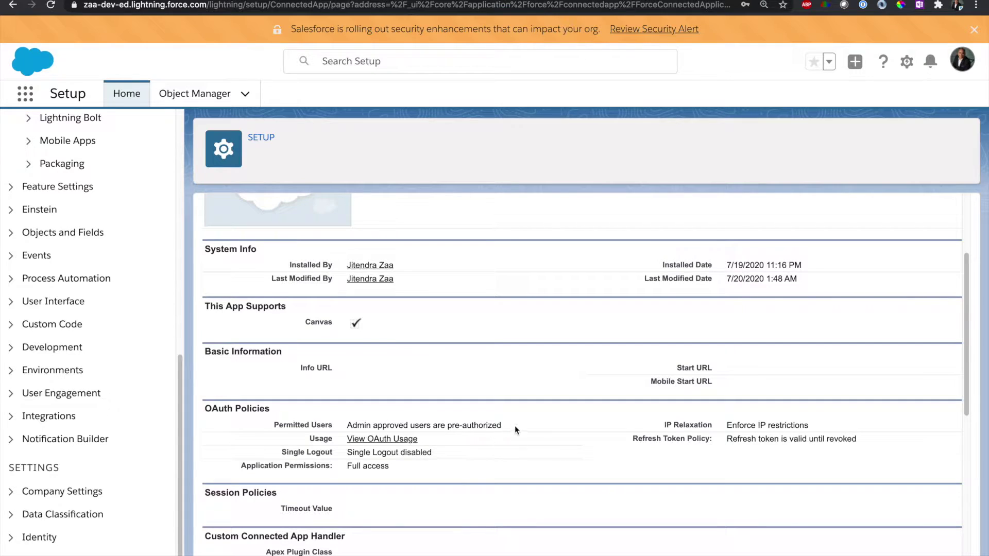
{"action": "scroll", "coordinate": [510, 426], "scroll_direction": "down", "scroll_amount": 1}
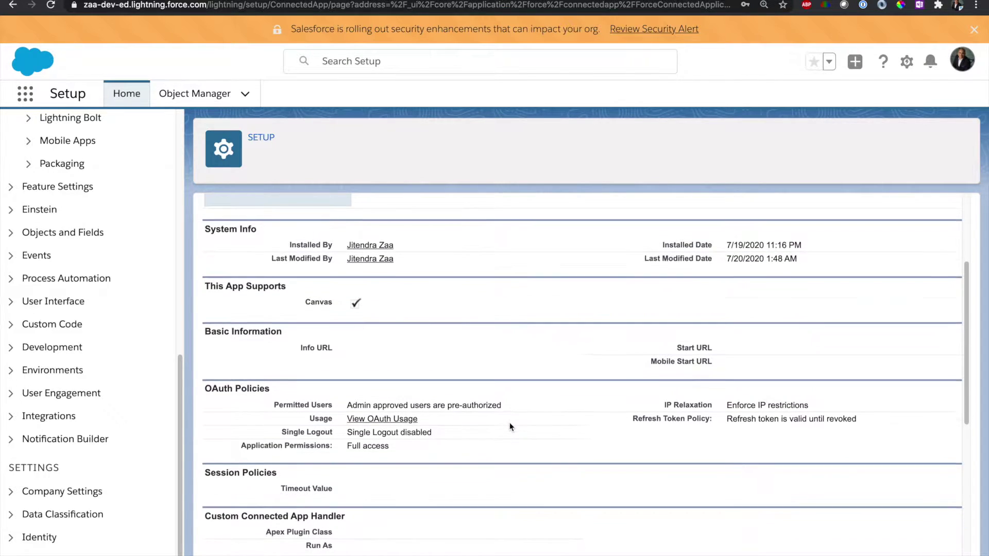
{"action": "key", "text": "ctrl+Right"}
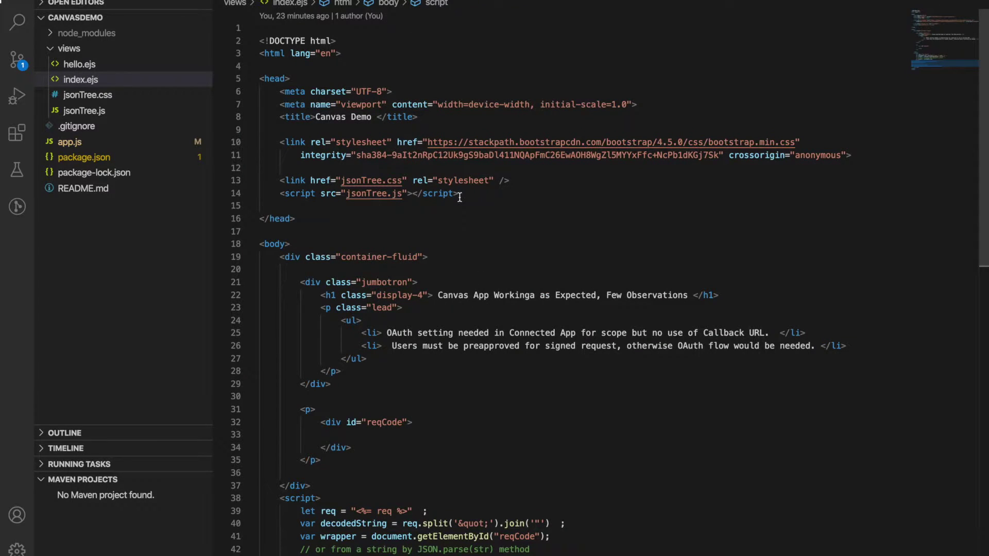
In app.js, highlight the POST route's res.render('index') and the GET route rendering 'hello'
{"action": "key", "text": "ctrl+Tab"}
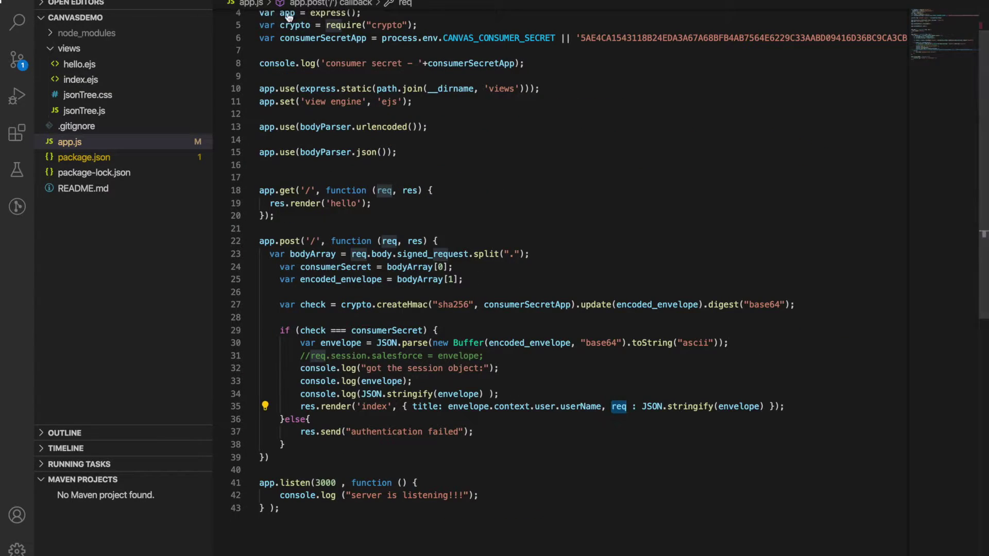
{"action": "mouse_move", "coordinate": [389, 241]}
{"action": "left_click_drag", "start_coordinate": [297, 407], "coordinate": [392, 406]}
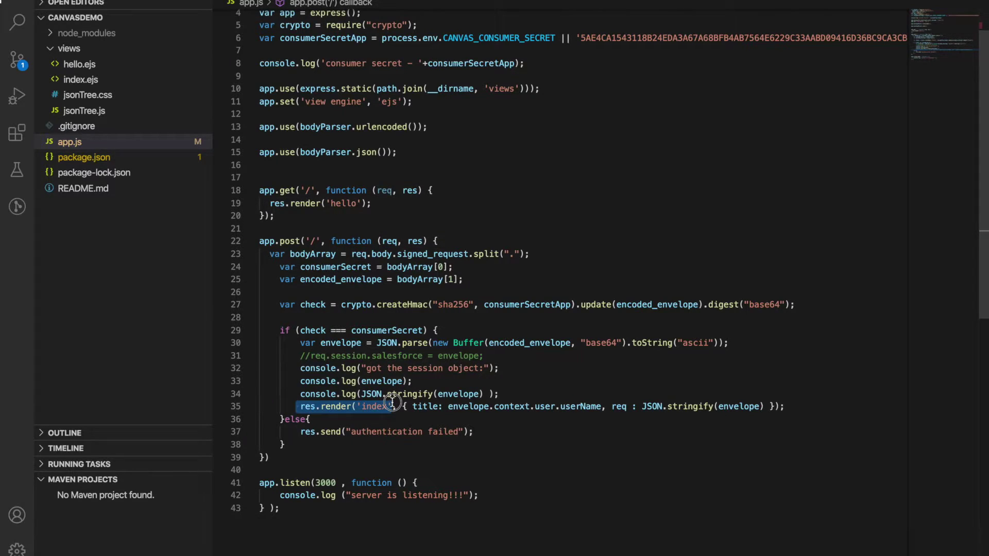
{"action": "double_click", "coordinate": [349, 203]}
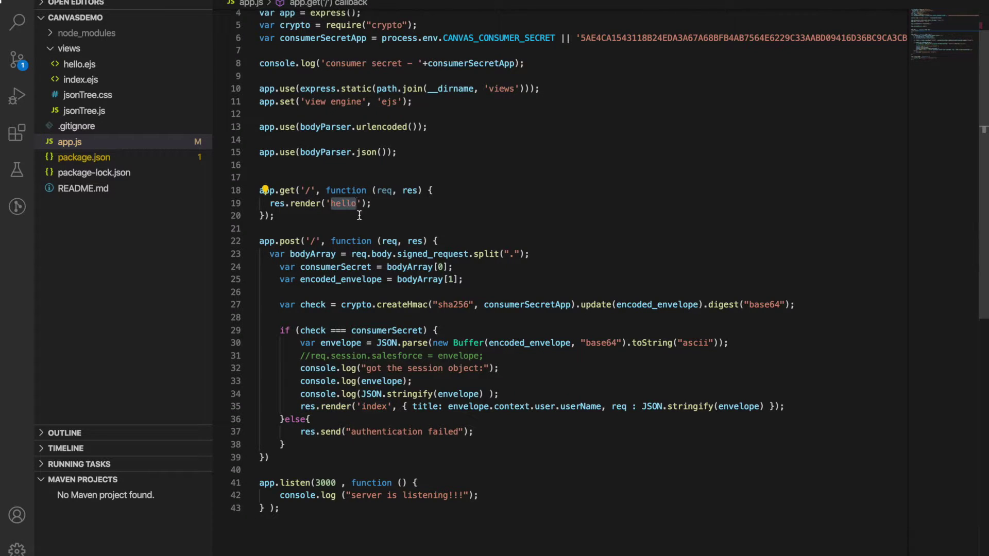
{"action": "left_click_drag", "start_coordinate": [301, 219], "coordinate": [260, 188]}
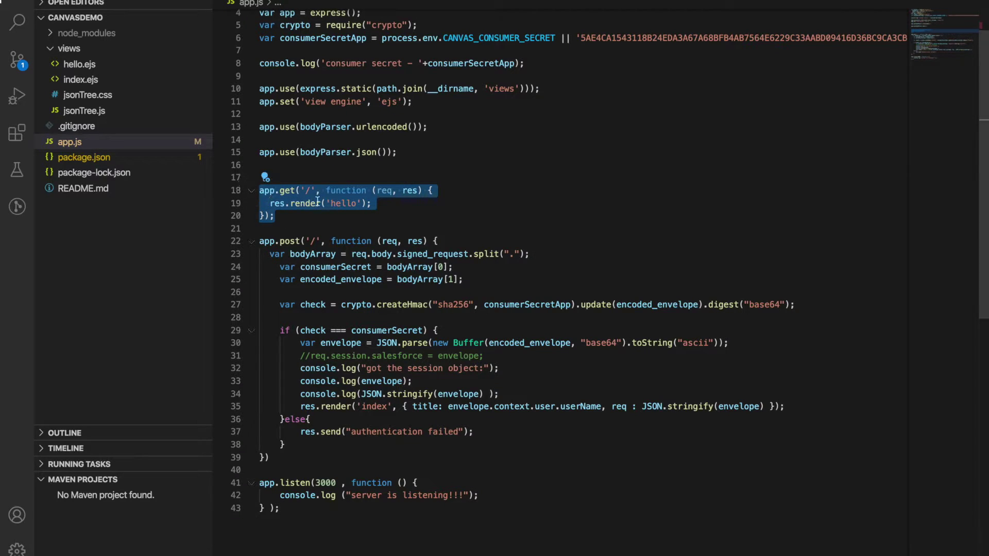
{"action": "mouse_move", "coordinate": [318, 206]}
{"action": "key", "text": "ctrl+Left"}
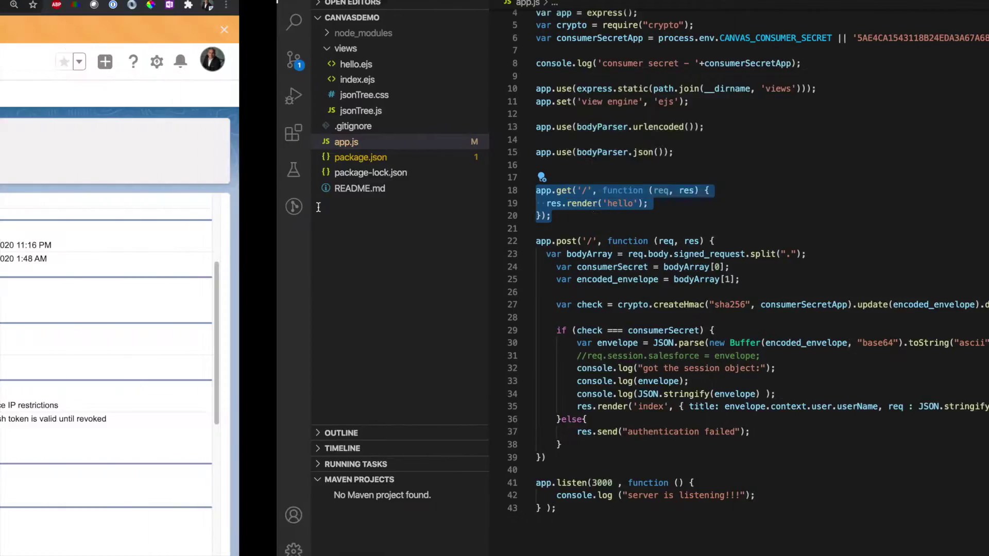
Check that System Administrator is ticked in the connected app's Manage Profiles, then open CanvasWrapper.page
{"action": "scroll", "coordinate": [395, 405], "scroll_direction": "down", "scroll_amount": 5}
{"action": "scroll", "coordinate": [395, 405], "scroll_direction": "down", "scroll_amount": 2}
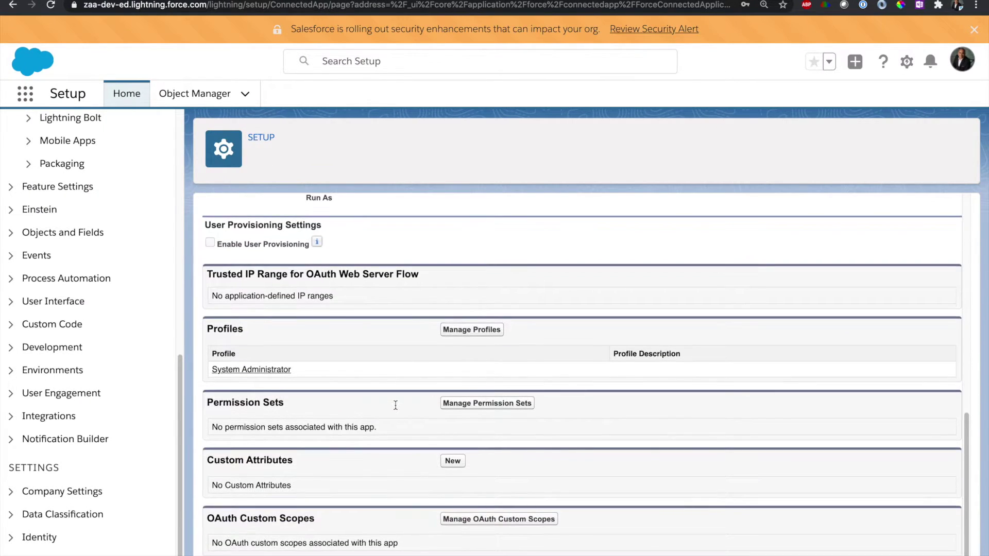
{"action": "scroll", "coordinate": [396, 405], "scroll_direction": "up", "scroll_amount": 1}
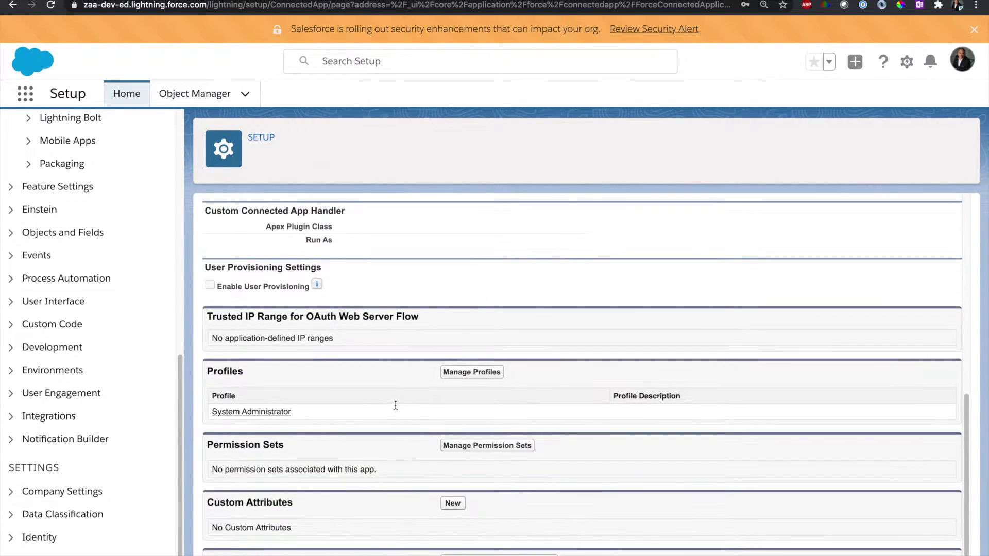
{"action": "left_click", "coordinate": [478, 374]}
{"action": "scroll", "coordinate": [478, 379], "scroll_direction": "down", "scroll_amount": 5}
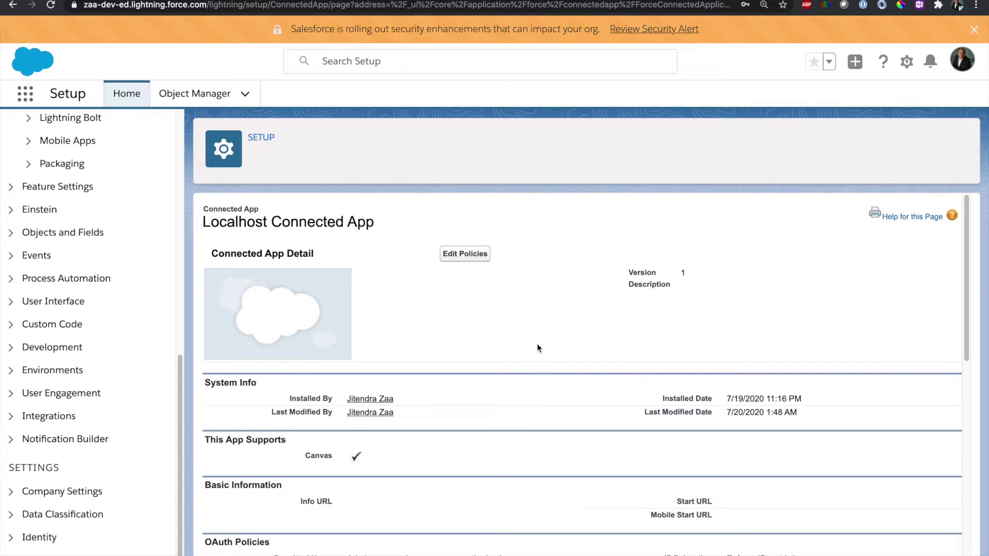
{"action": "key", "text": "ctrl+Right"}
{"action": "key", "text": "ctrl+Left"}
{"action": "key", "text": "ctrl+Left"}
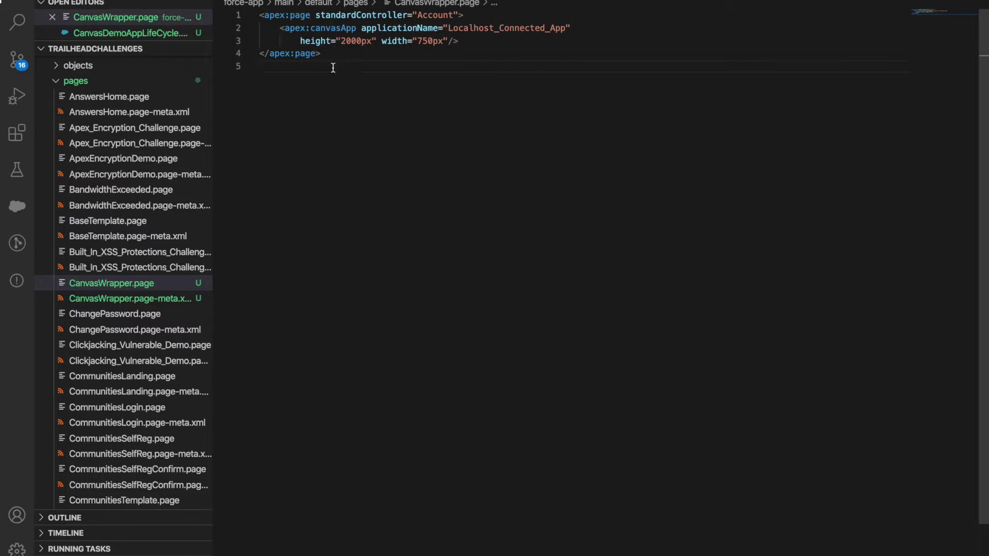
Highlight the canvasApp tag and its Localhost_Connected_App application name on line 2 of CanvasWrapper.page
{"action": "left_click_drag", "start_coordinate": [355, 28], "coordinate": [305, 28]}
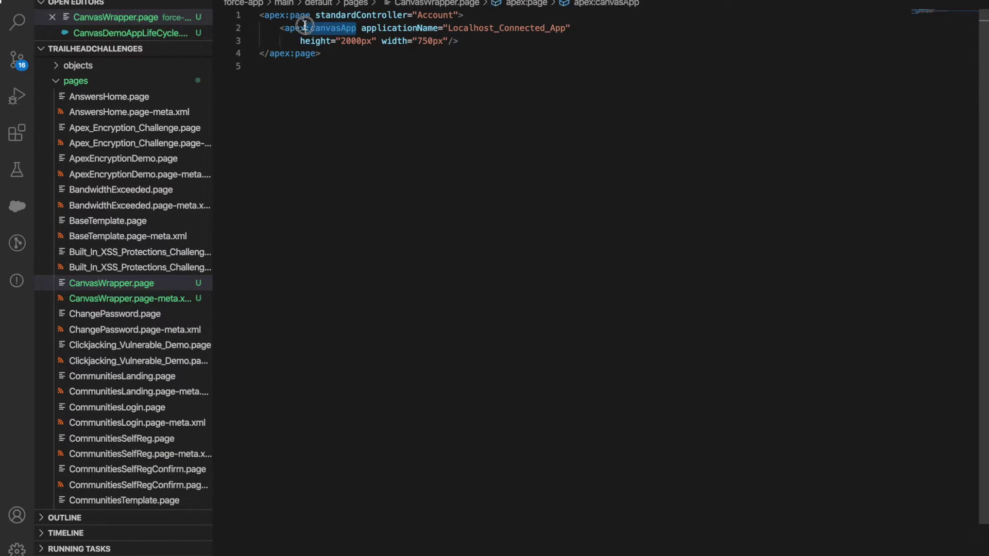
{"action": "double_click", "coordinate": [501, 28]}
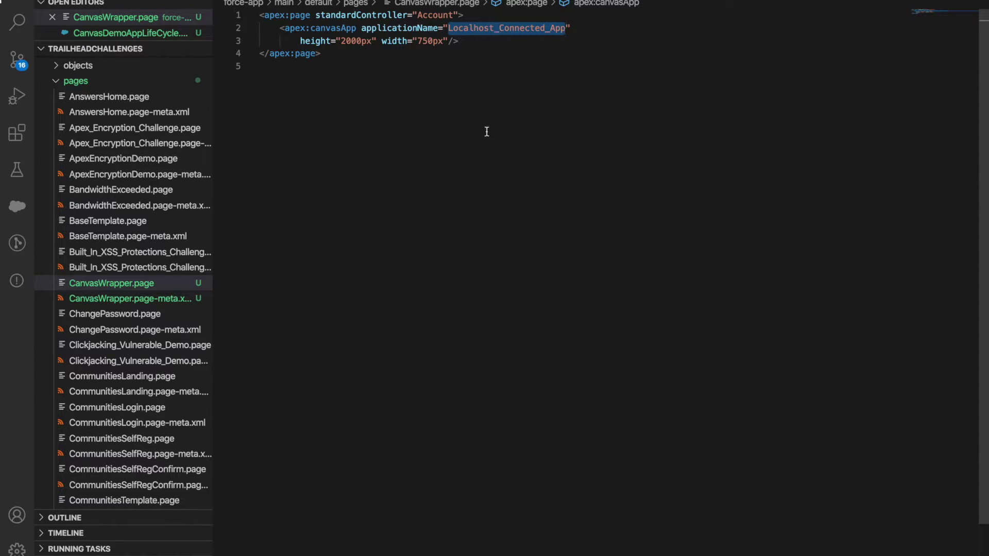
{"action": "key", "text": "ctrl+Right"}
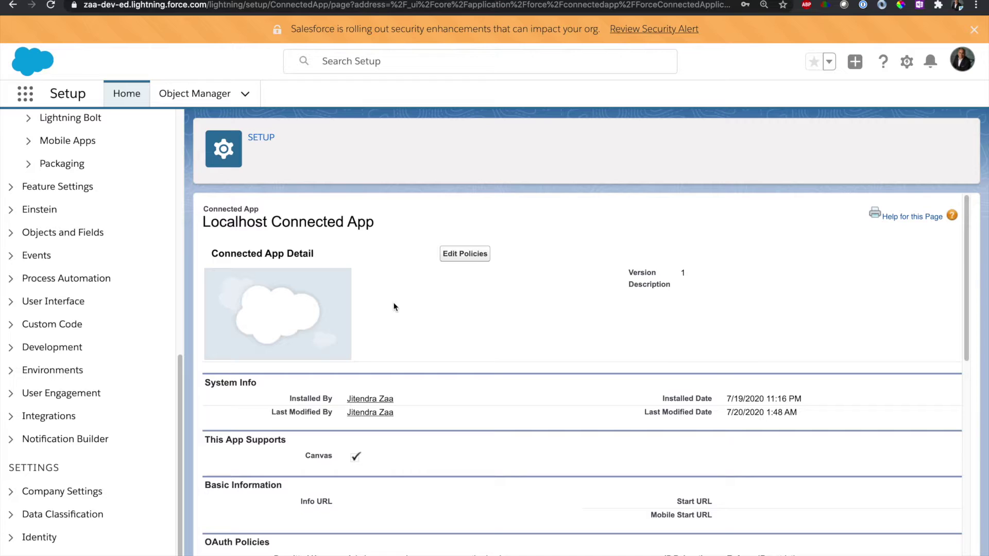
Go back to the Localhost Connected App detail page and scroll through it
{"action": "left_click", "coordinate": [12, 6]}
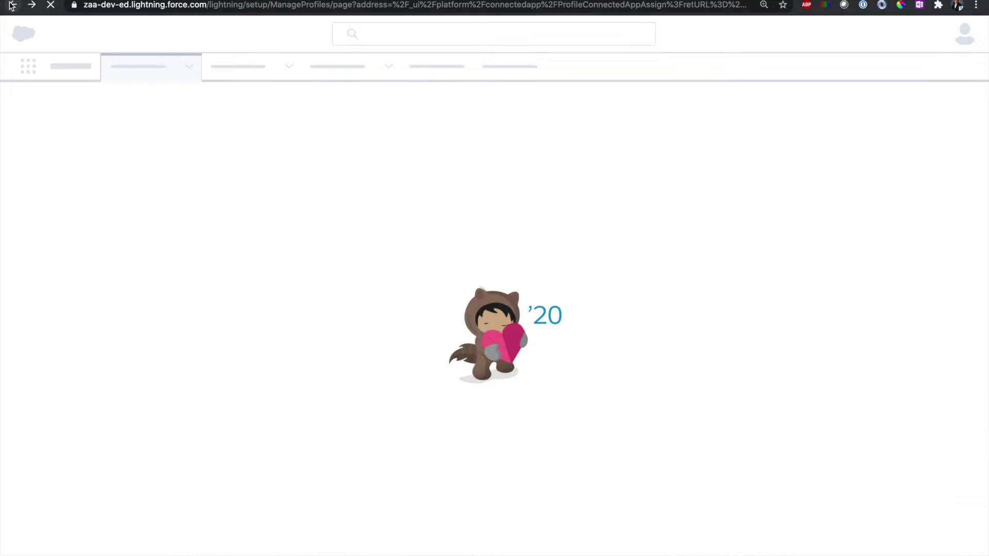
{"action": "left_click", "coordinate": [11, 6]}
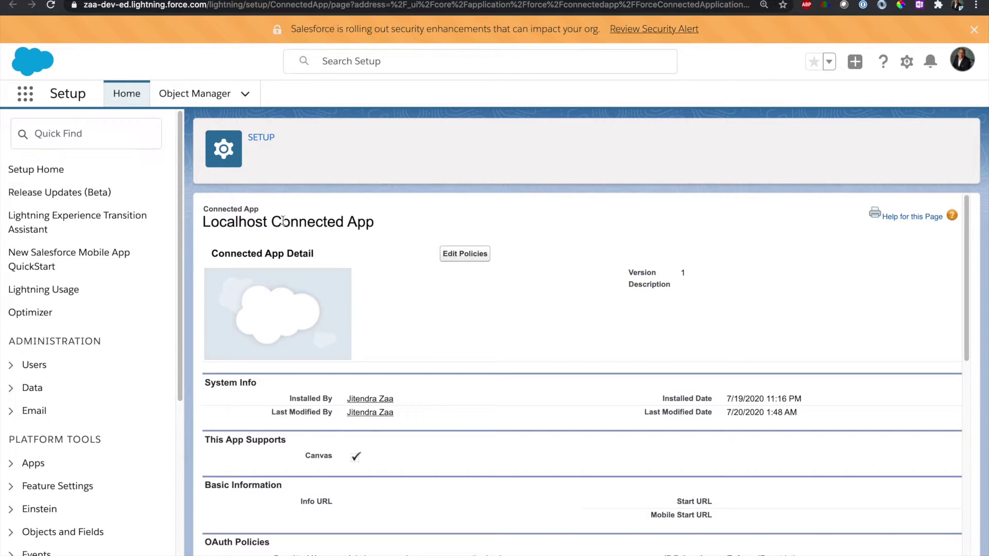
{"action": "scroll", "coordinate": [419, 314], "scroll_direction": "down", "scroll_amount": 3}
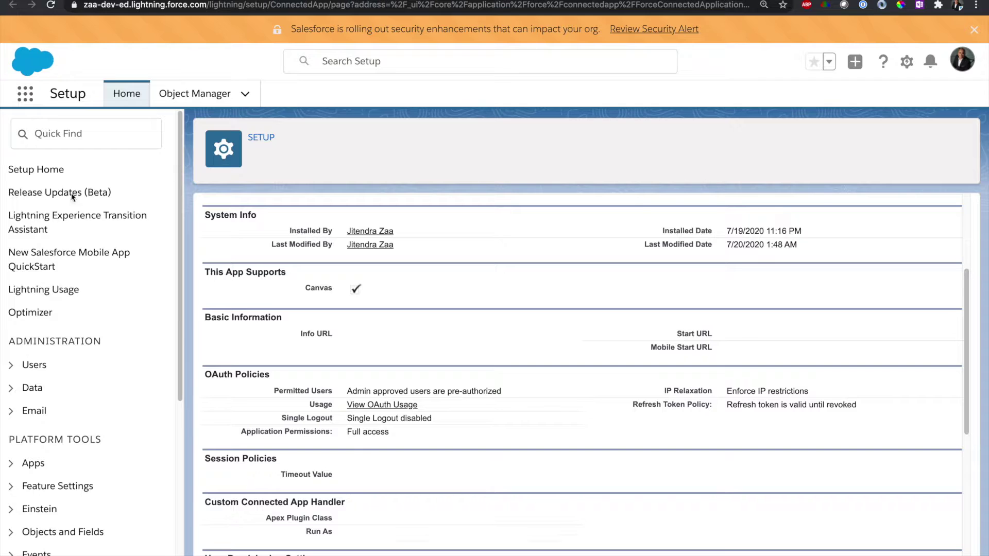
{"action": "scroll", "coordinate": [72, 196], "scroll_direction": "down", "scroll_amount": 6}
{"action": "scroll", "coordinate": [109, 226], "scroll_direction": "up", "scroll_amount": 2}
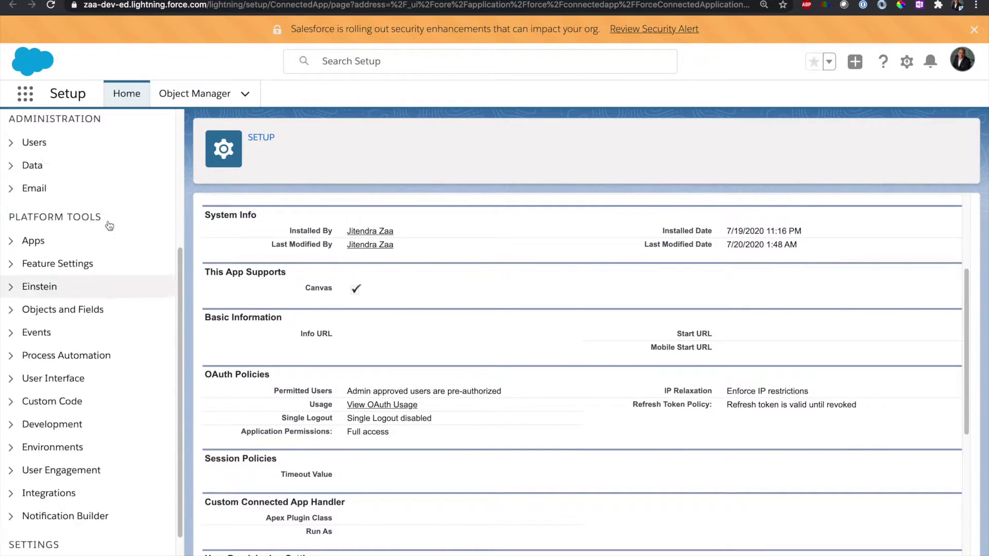
{"action": "scroll", "coordinate": [109, 226], "scroll_direction": "up", "scroll_amount": 4}
Find the app via Quick Find 'app' and App Manager, then compare its API name with CanvasWrapper.page
{"action": "left_click", "coordinate": [85, 139]}
{"action": "type", "text": "app"}
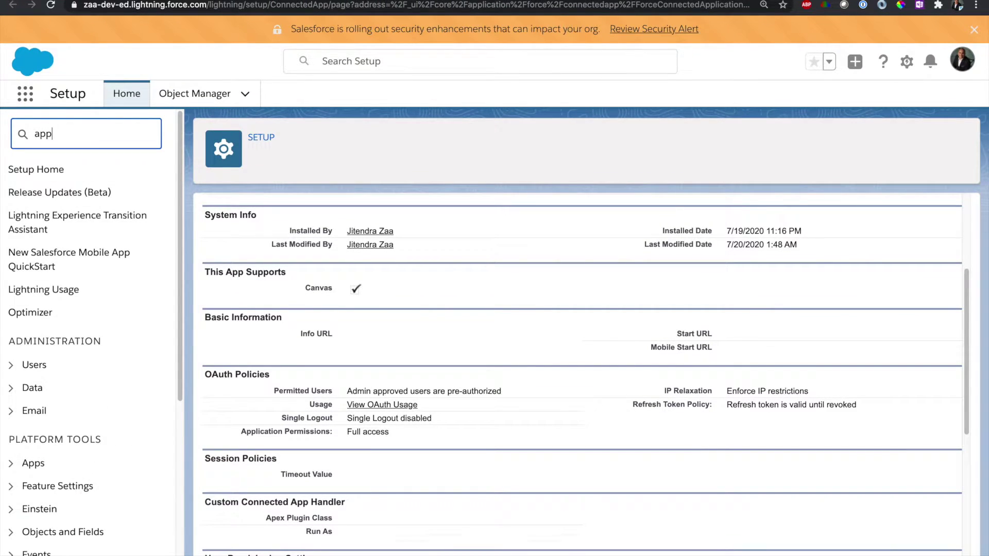
{"action": "left_click", "coordinate": [64, 291]}
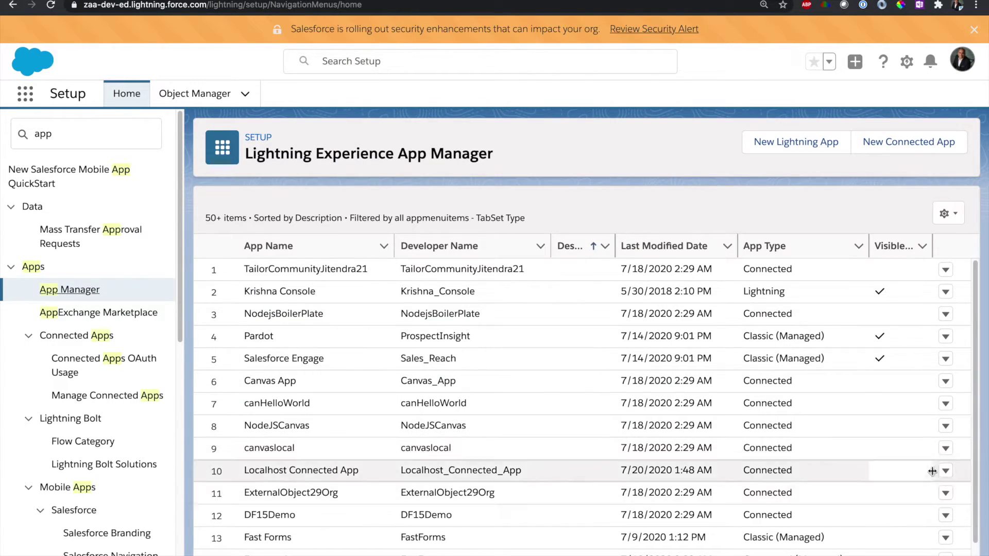
{"action": "left_click", "coordinate": [945, 472]}
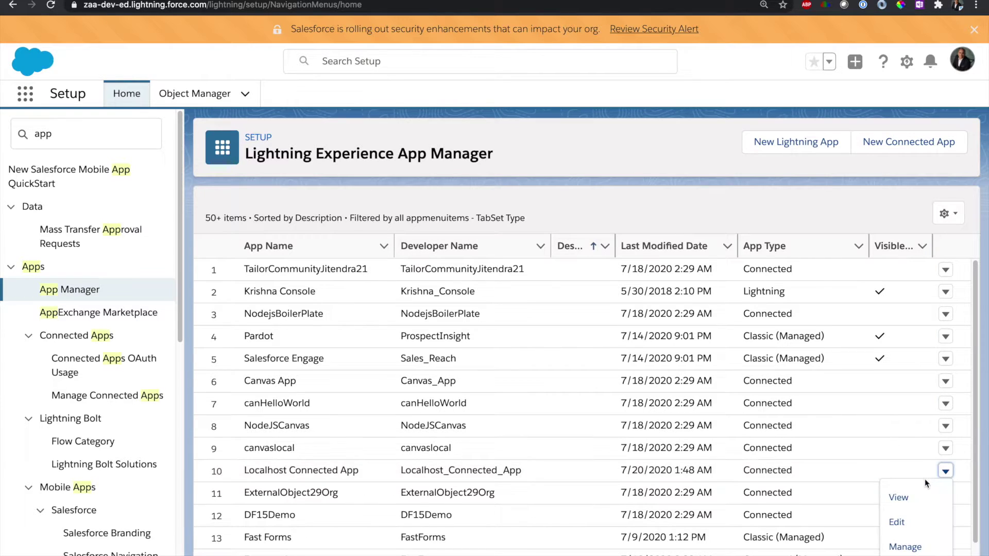
{"action": "left_click", "coordinate": [899, 497]}
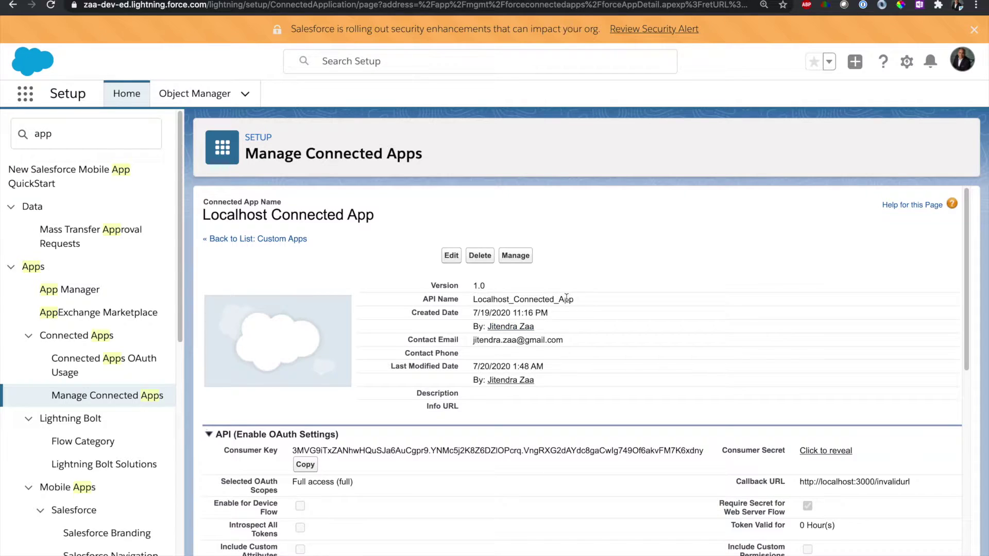
{"action": "left_click_drag", "start_coordinate": [567, 299], "coordinate": [498, 297]}
{"action": "key", "text": "ctrl+Left"}
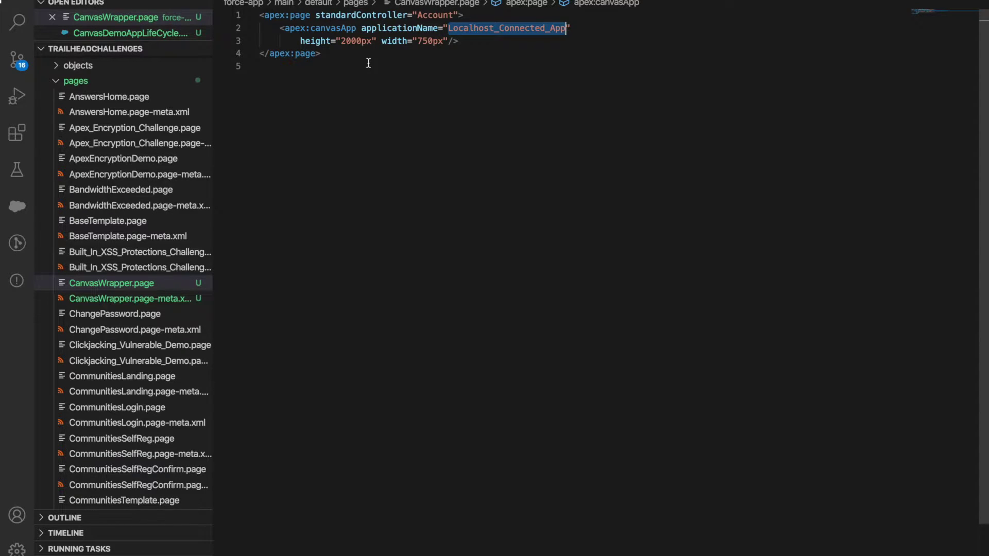
{"action": "key", "text": "super+a"}
Edit the Account record page, inspect CanvasWrapper's Localhost_Connected_App permissions error, then exit the editor
{"action": "key", "text": "super+Tab"}
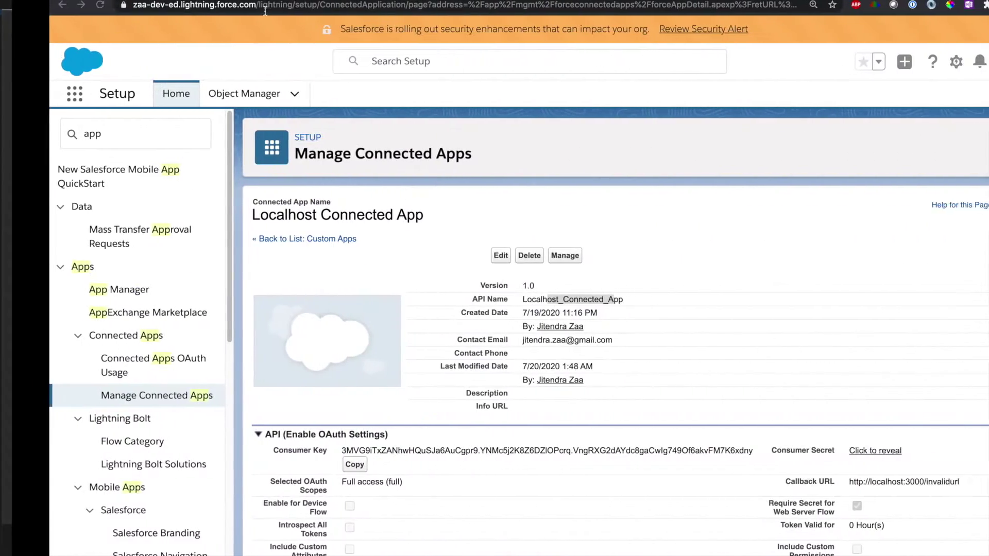
{"action": "key", "text": "ctrl+Tab"}
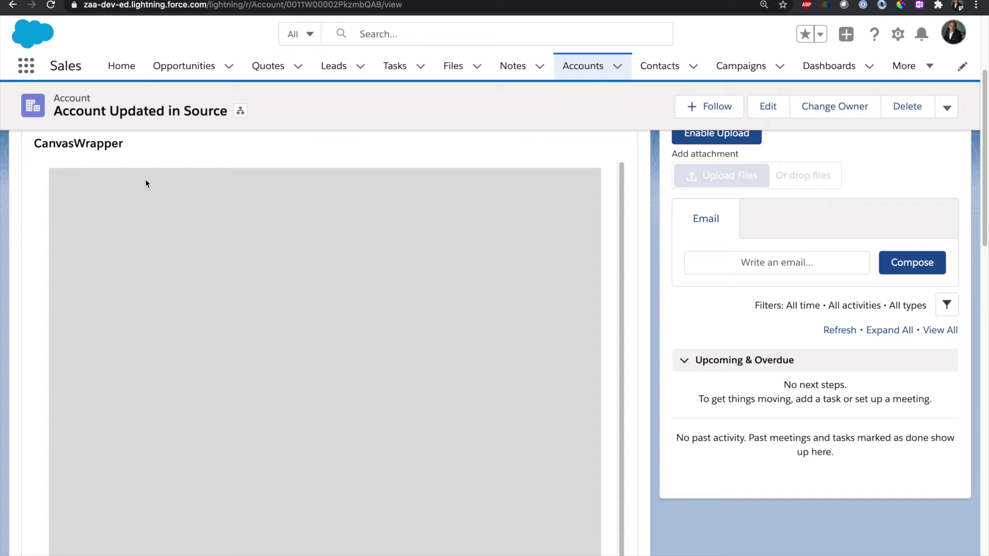
{"action": "scroll", "coordinate": [159, 210], "scroll_direction": "up", "scroll_amount": 3}
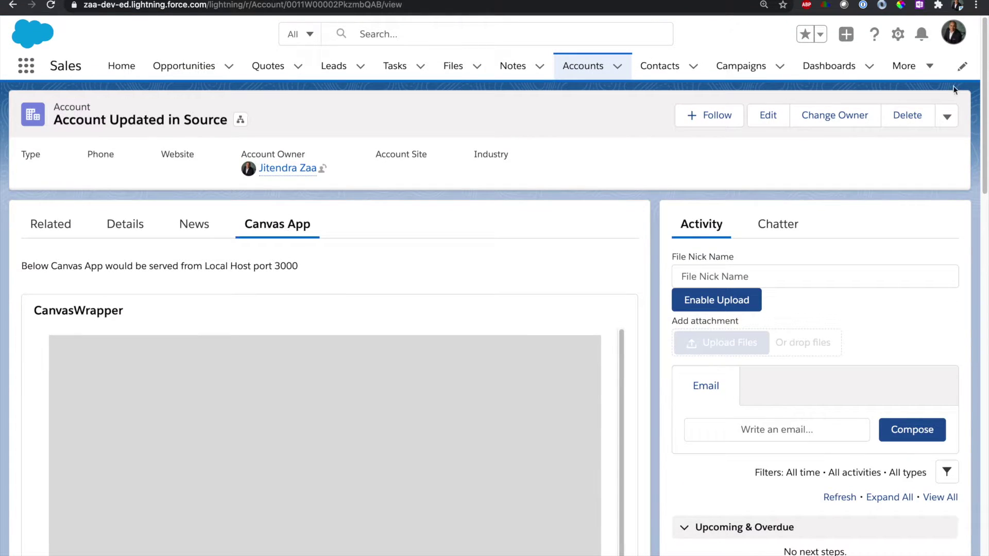
{"action": "left_click", "coordinate": [897, 34]}
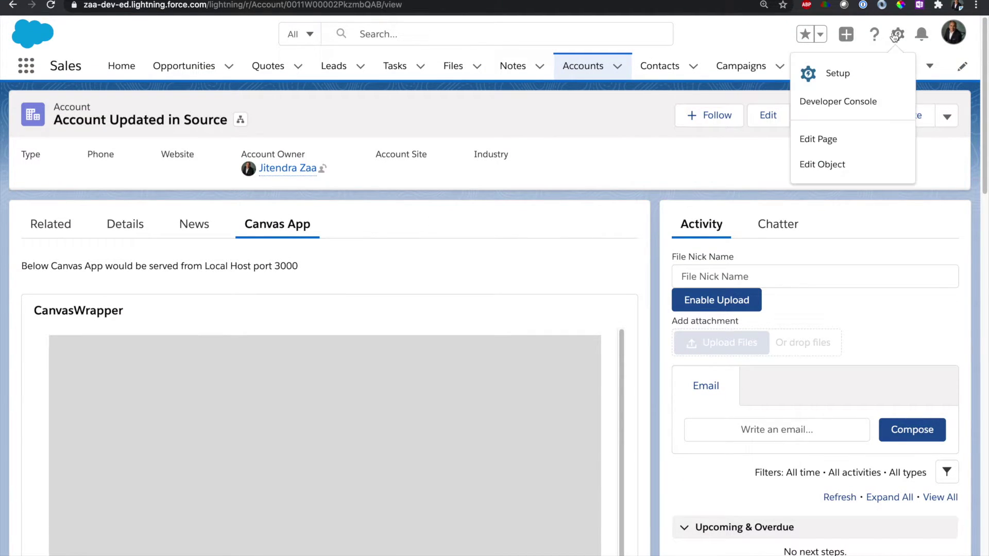
{"action": "left_click", "coordinate": [820, 138]}
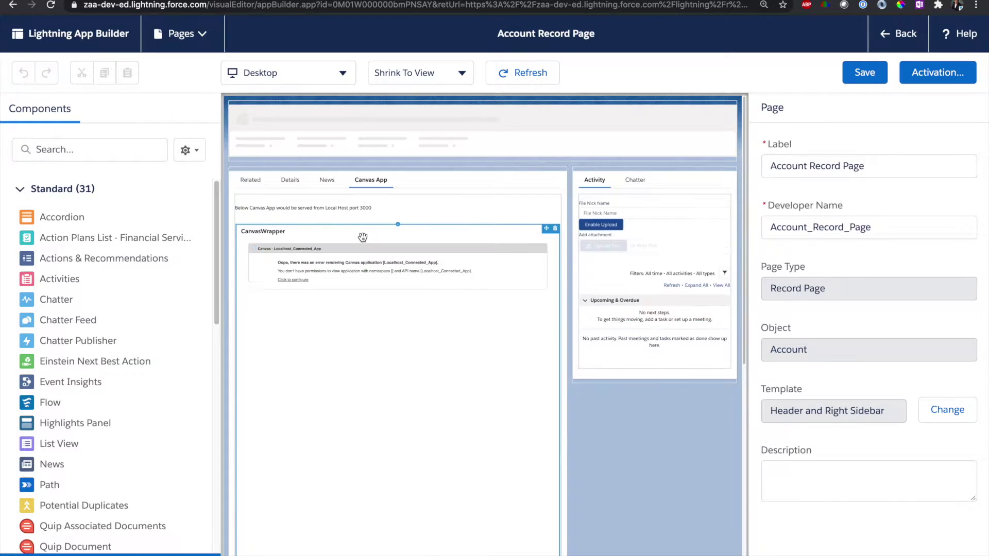
{"action": "left_click", "coordinate": [363, 238]}
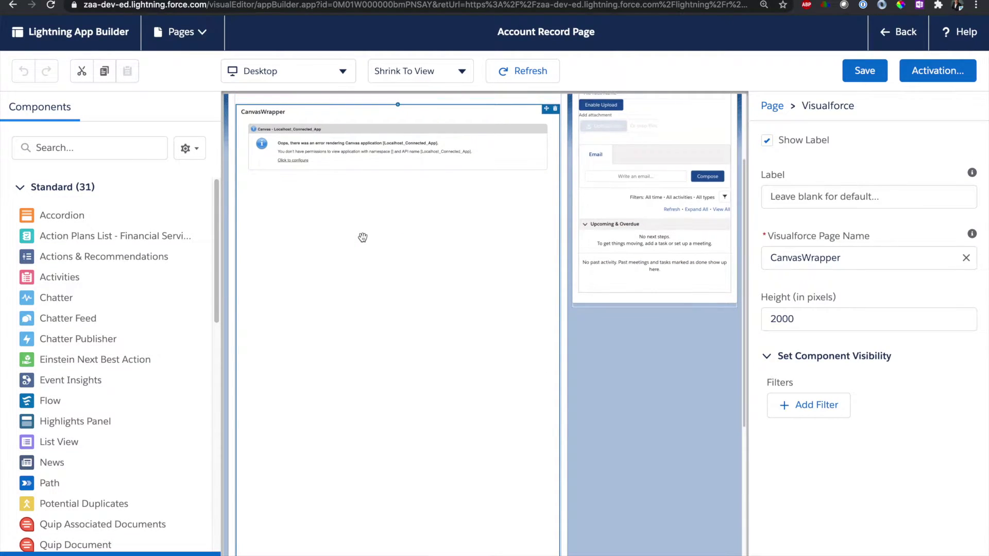
{"action": "left_click", "coordinate": [901, 33]}
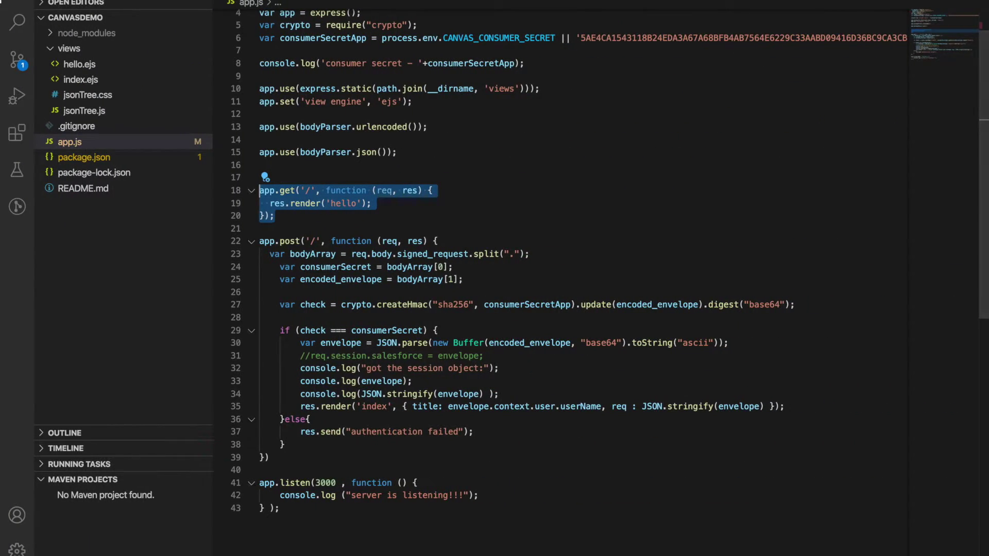
Enter npm start in the integrated terminal to launch the Node server
{"action": "key", "text": "ctrl+shift+m"}
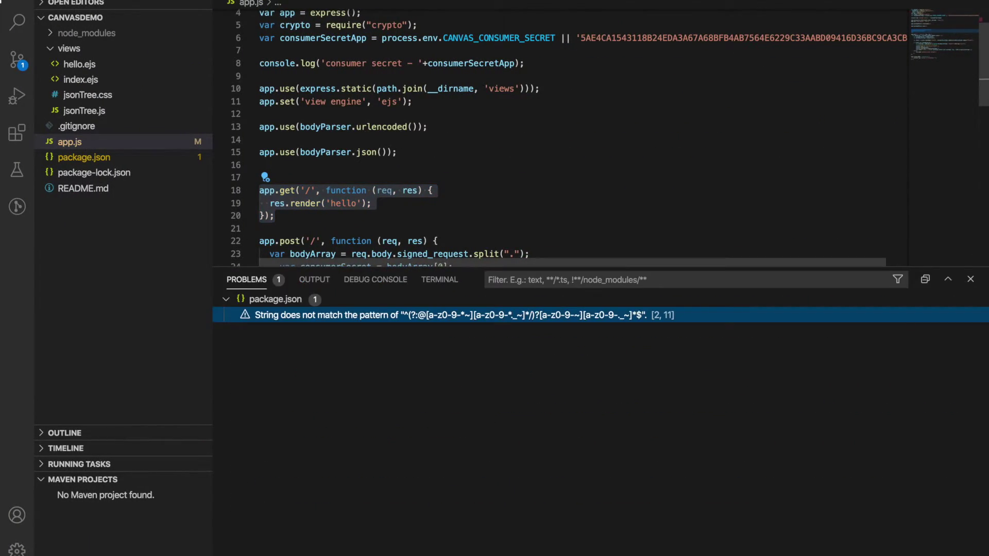
{"action": "left_click", "coordinate": [439, 281]}
{"action": "type", "text": "no"}
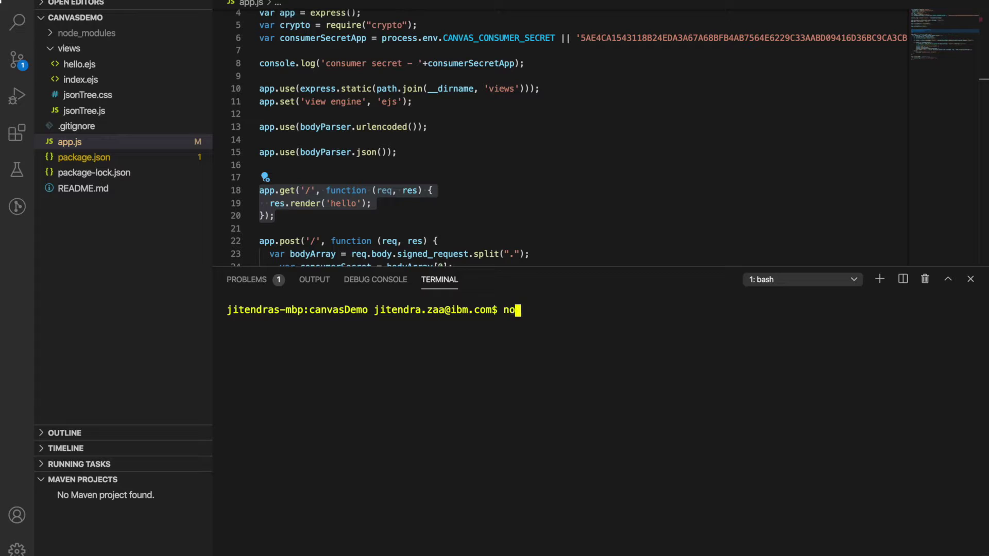
{"action": "key", "text": "BackSpace"}
{"action": "type", "text": "pm start"}
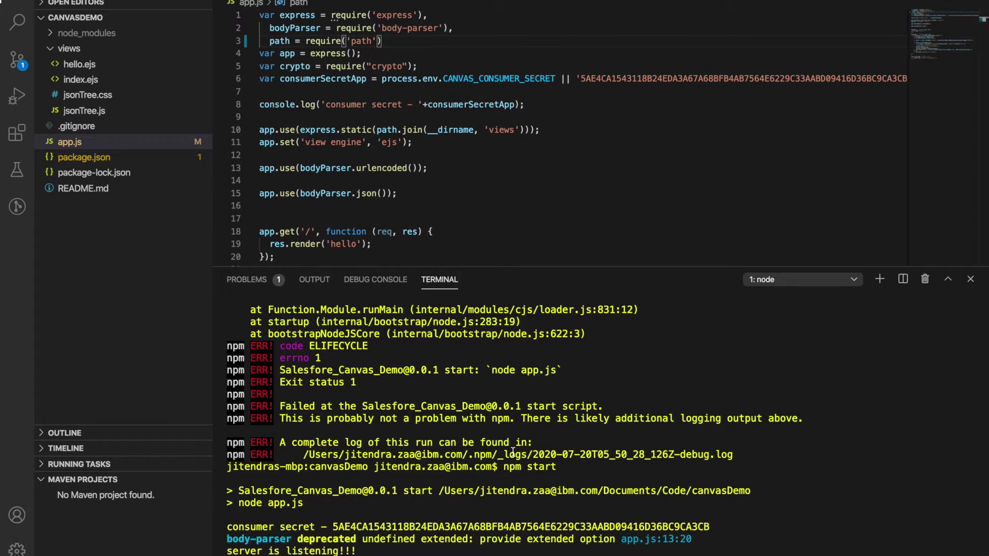
{"action": "key", "text": "ctrl+Left"}
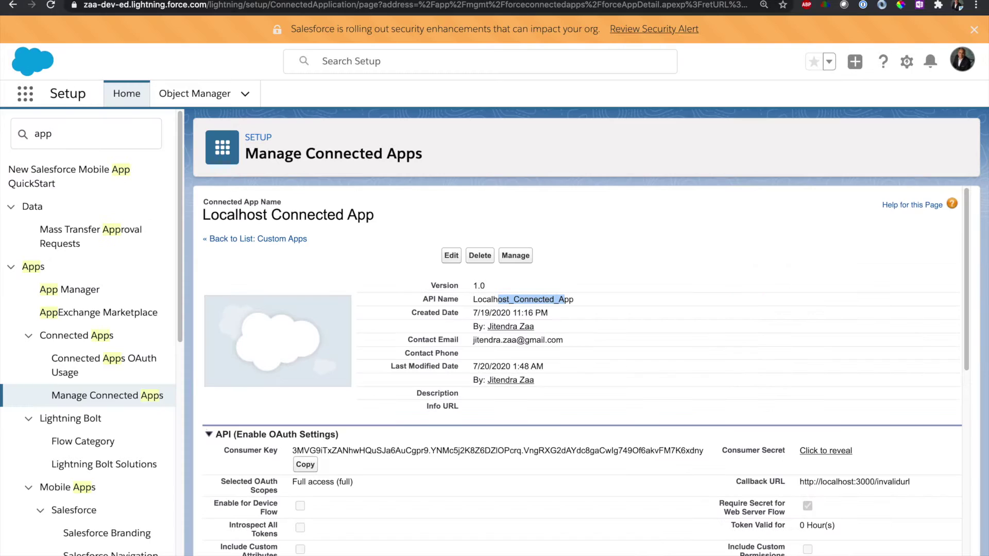
Through Manage Profiles, tick System Administrator for Localhost Connected App and save
{"action": "left_click", "coordinate": [516, 255]}
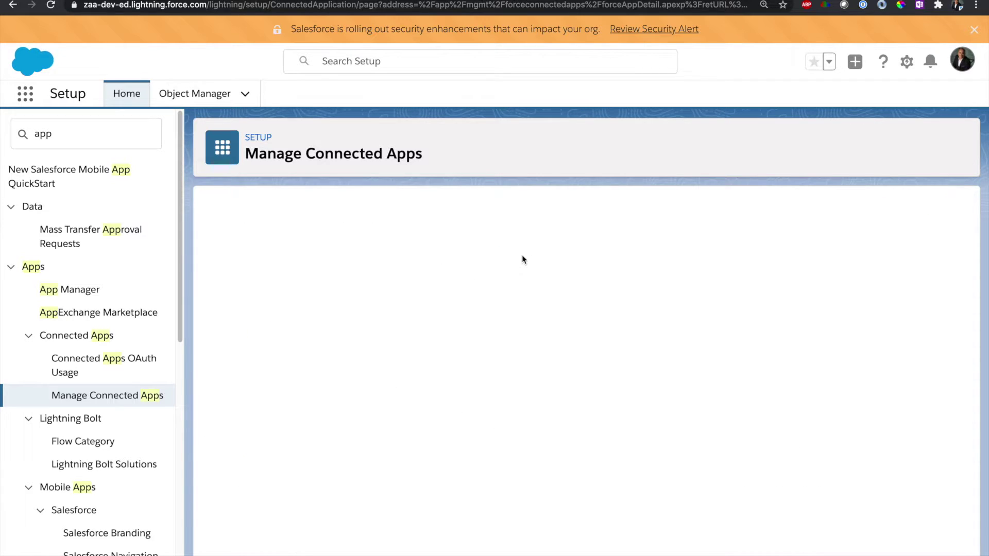
{"action": "scroll", "coordinate": [477, 331], "scroll_direction": "down", "scroll_amount": 12}
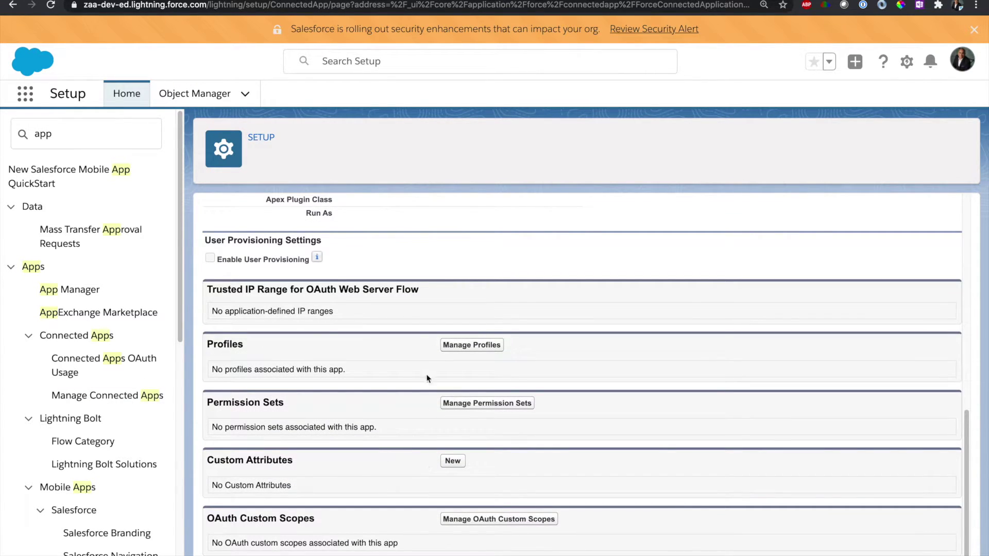
{"action": "left_click", "coordinate": [459, 345]}
{"action": "scroll", "coordinate": [424, 330], "scroll_direction": "down", "scroll_amount": 2}
{"action": "scroll", "coordinate": [423, 326], "scroll_direction": "down", "scroll_amount": 2}
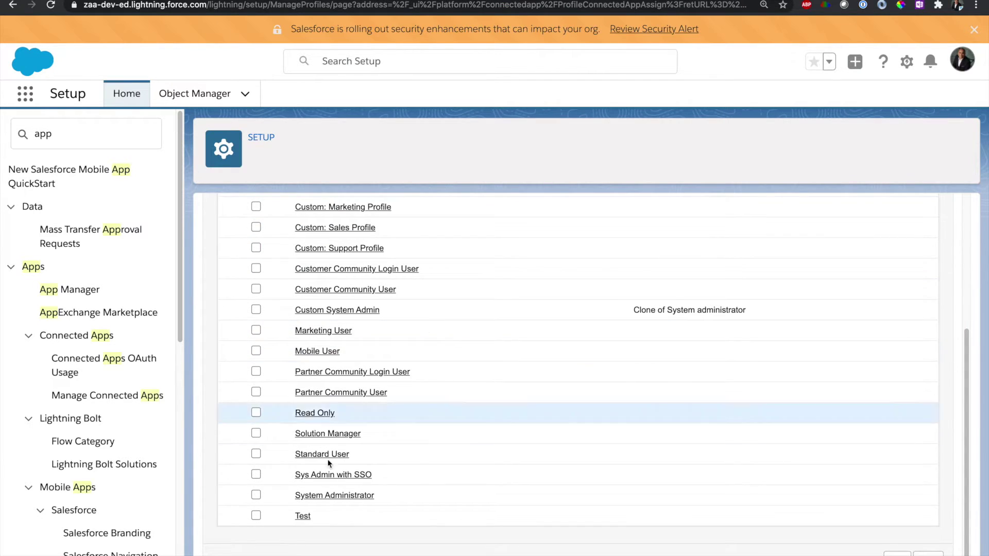
{"action": "left_click", "coordinate": [256, 495]}
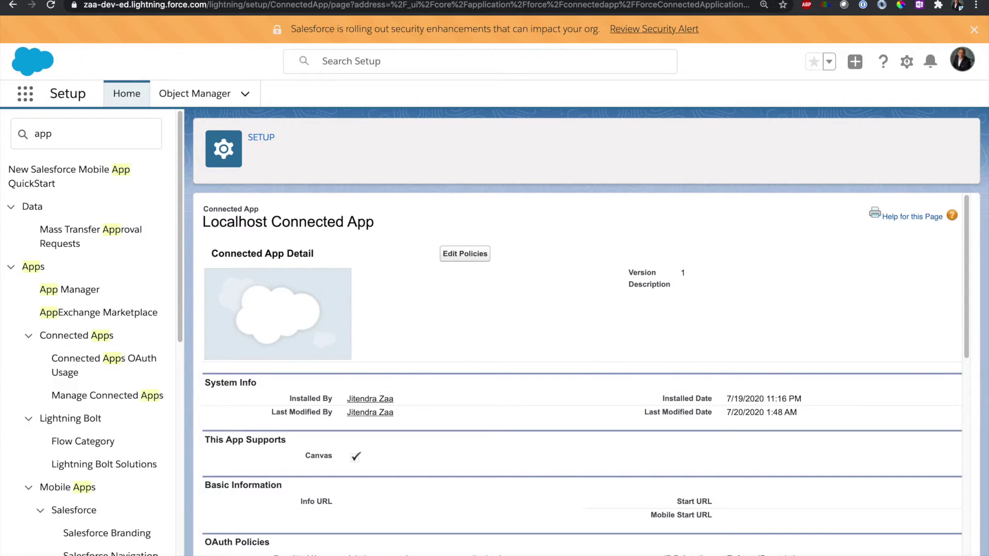
Reload the Account record so the canvas loads, then check VS Code's terminal for the signed-request log
{"action": "key", "text": "ctrl+Tab"}
{"action": "key", "text": "super+r"}
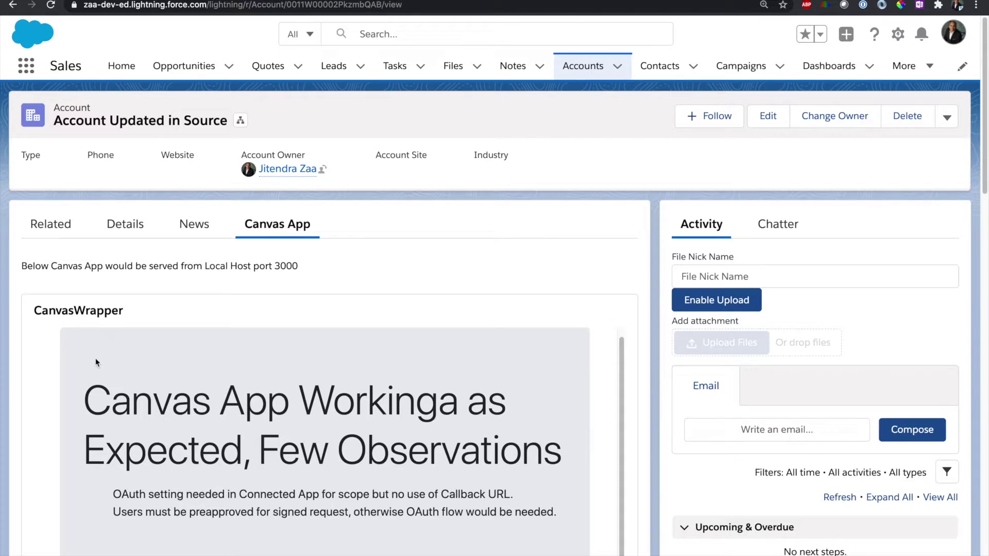
{"action": "scroll", "coordinate": [35, 365], "scroll_direction": "down", "scroll_amount": 5}
{"action": "key", "text": "super+Tab"}
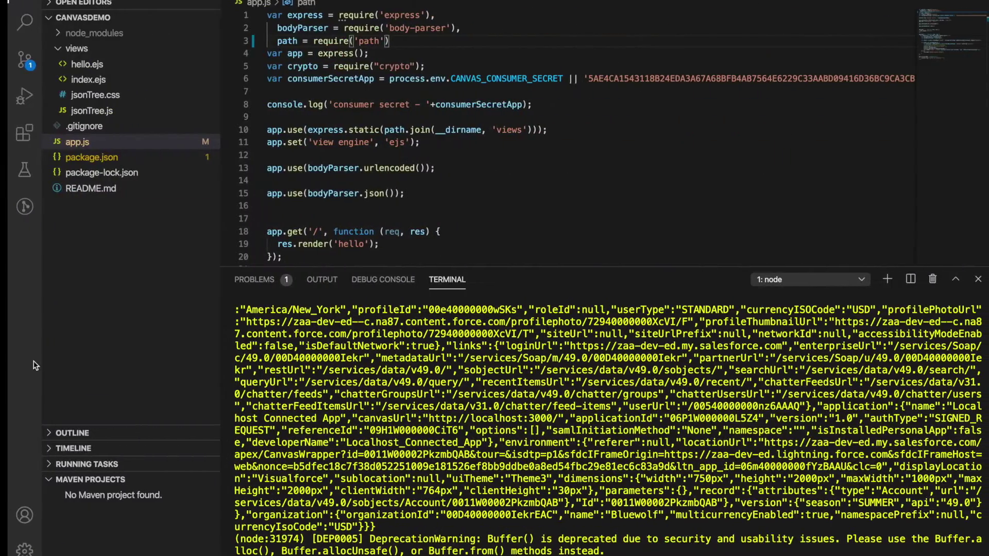
Review the POST route handler in app.js that checks the signed request
{"action": "left_click", "coordinate": [81, 80]}
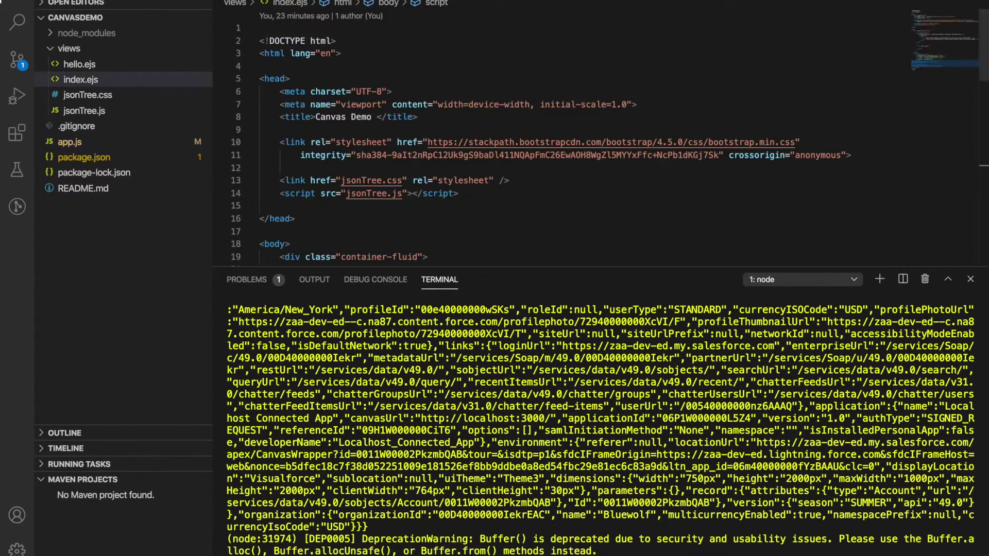
{"action": "left_click", "coordinate": [69, 142]}
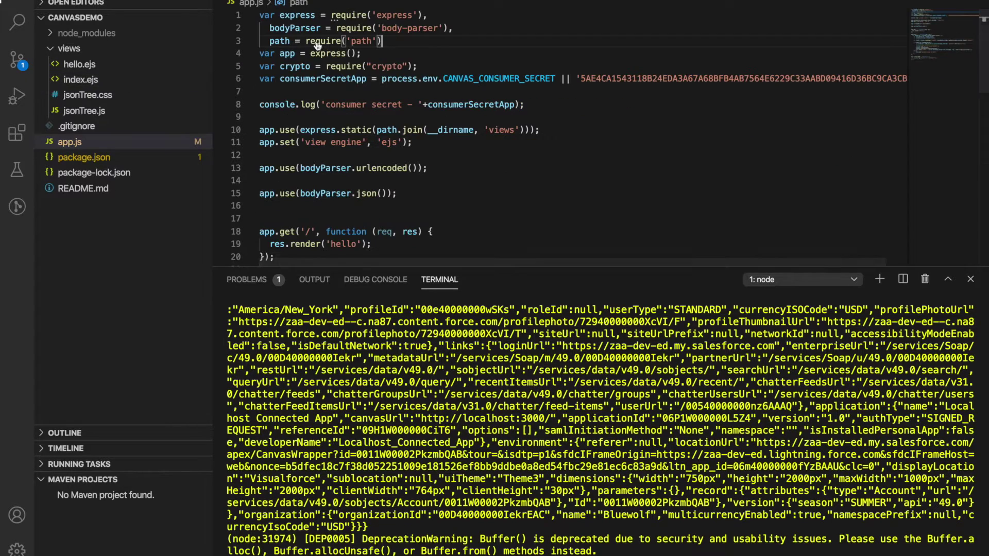
{"action": "scroll", "coordinate": [313, 90], "scroll_direction": "down", "scroll_amount": 5}
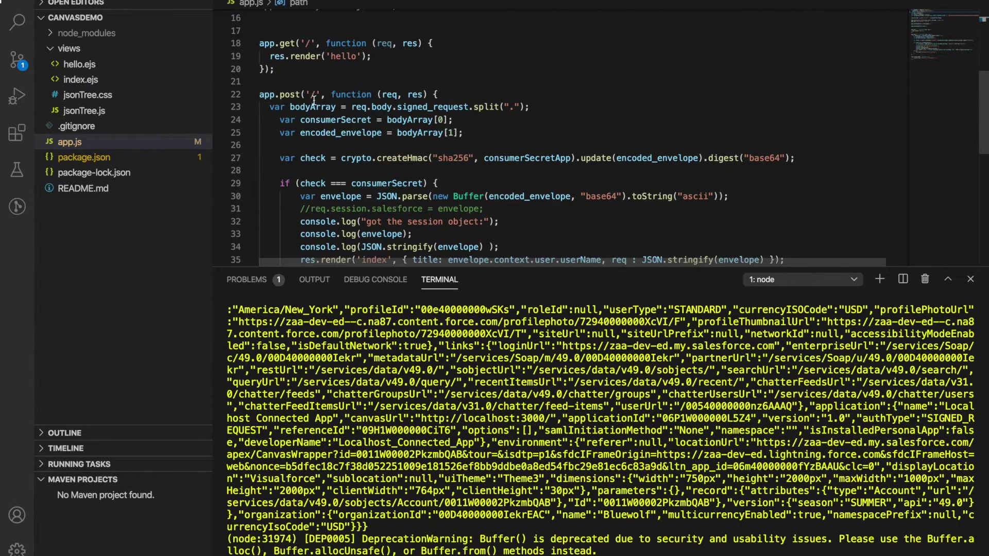
{"action": "left_click_drag", "start_coordinate": [316, 95], "coordinate": [289, 108]}
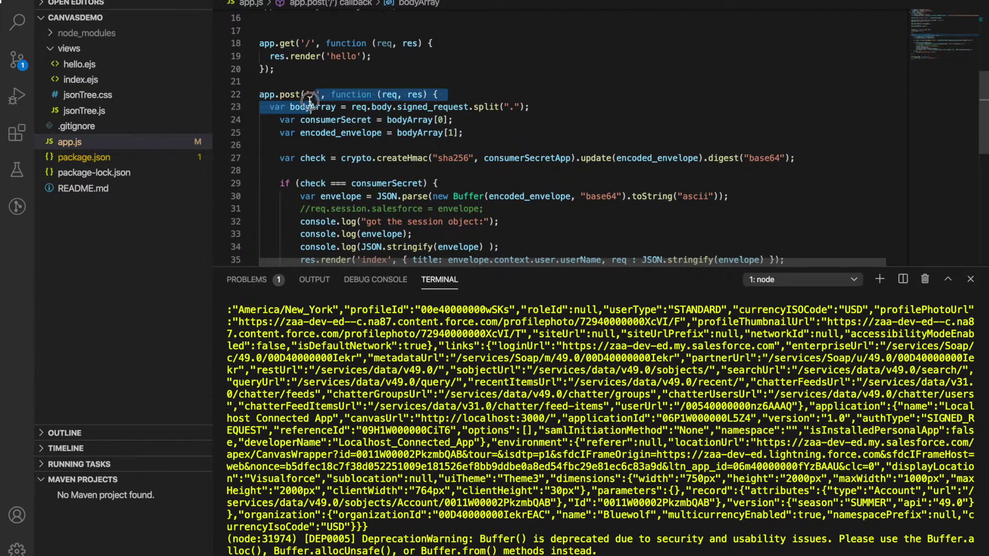
{"action": "left_click", "coordinate": [970, 279]}
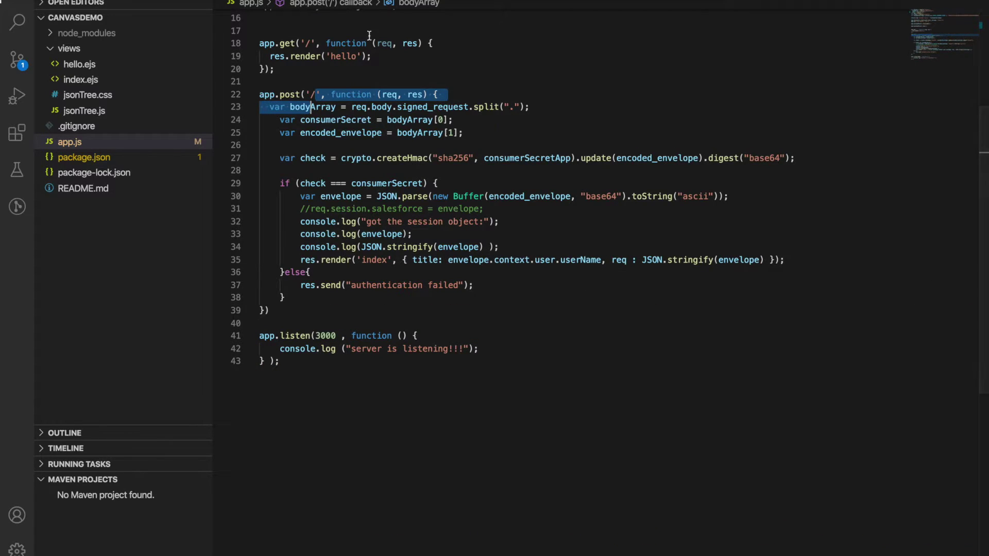
Review index.ejs's page heading and the script that parses the request JSON into a tree
{"action": "key", "text": "ctrl+Tab"}
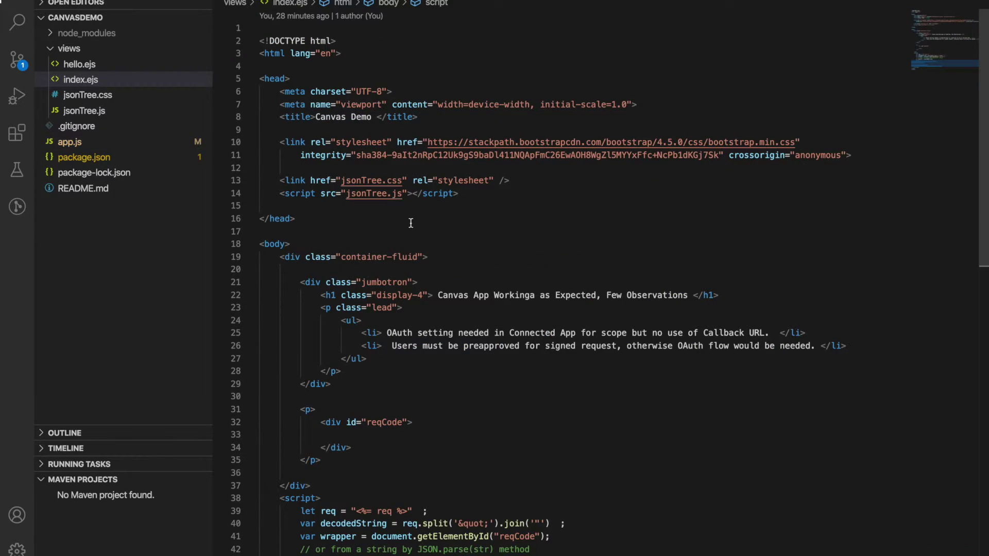
{"action": "scroll", "coordinate": [438, 196], "scroll_direction": "down", "scroll_amount": 4}
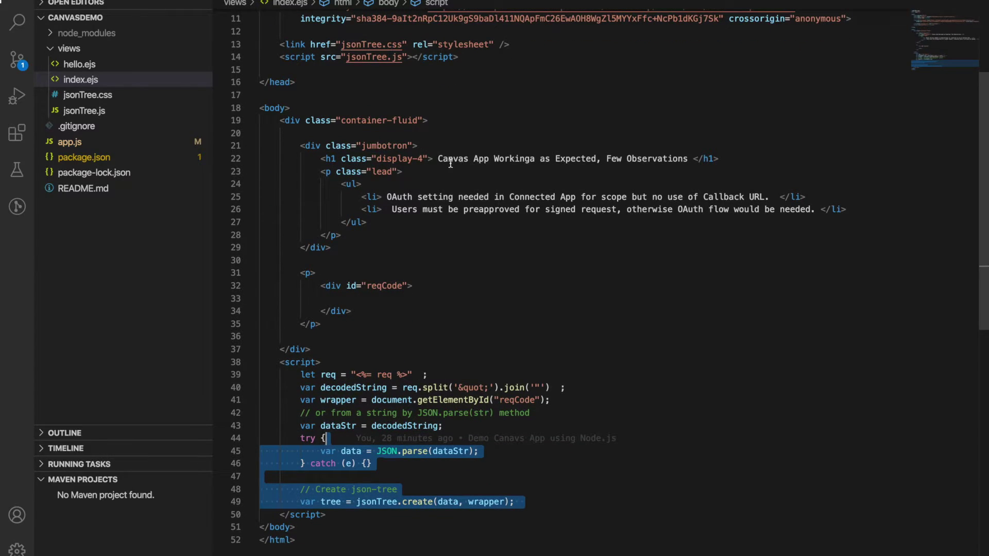
{"action": "left_click_drag", "start_coordinate": [450, 163], "coordinate": [529, 164]}
{"action": "left_click", "coordinate": [468, 222]}
{"action": "scroll", "coordinate": [468, 222], "scroll_direction": "down", "scroll_amount": 2}
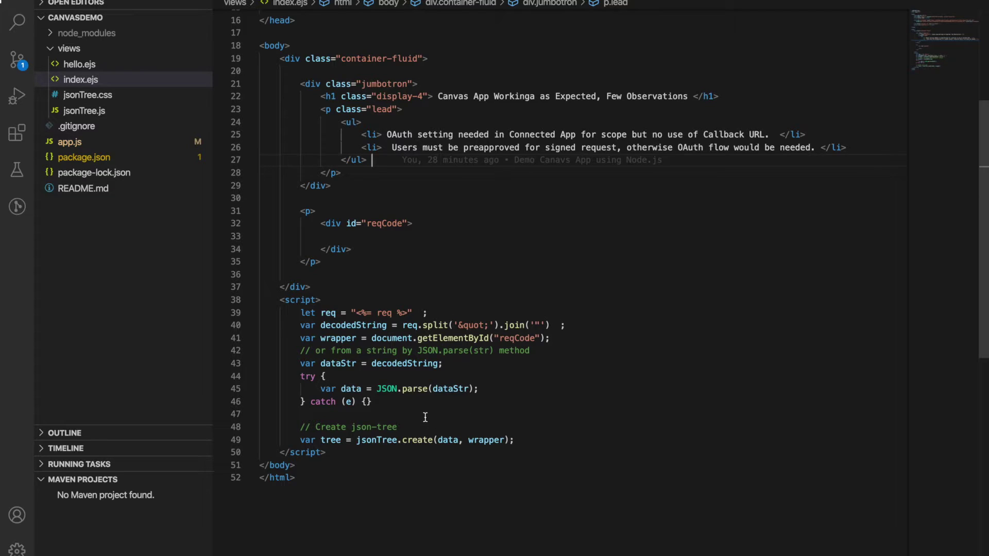
{"action": "left_click_drag", "start_coordinate": [422, 399], "coordinate": [393, 315]}
{"action": "key", "text": "super+Tab"}
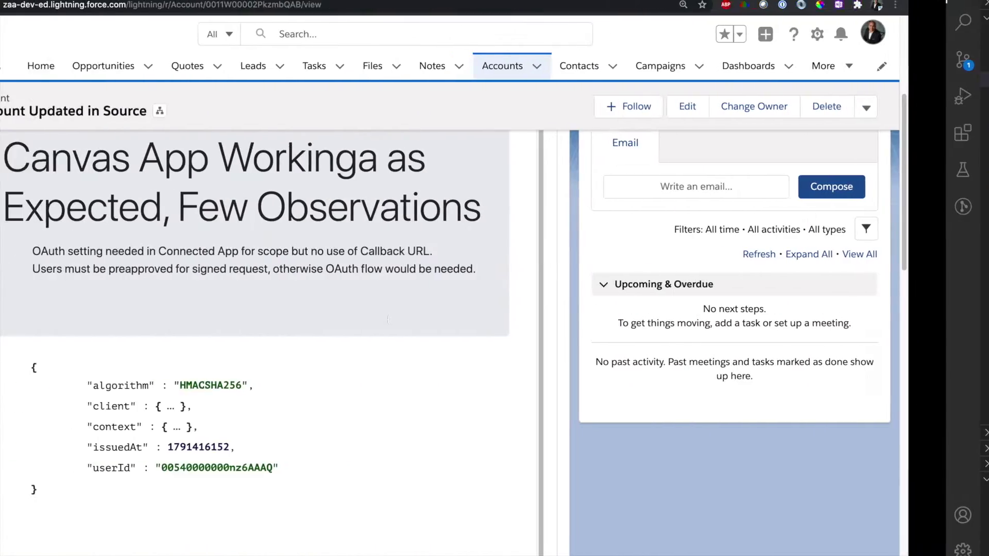
Expand the context and environment nodes in the canvas JSON tree
{"action": "scroll", "coordinate": [234, 370], "scroll_direction": "down", "scroll_amount": 2}
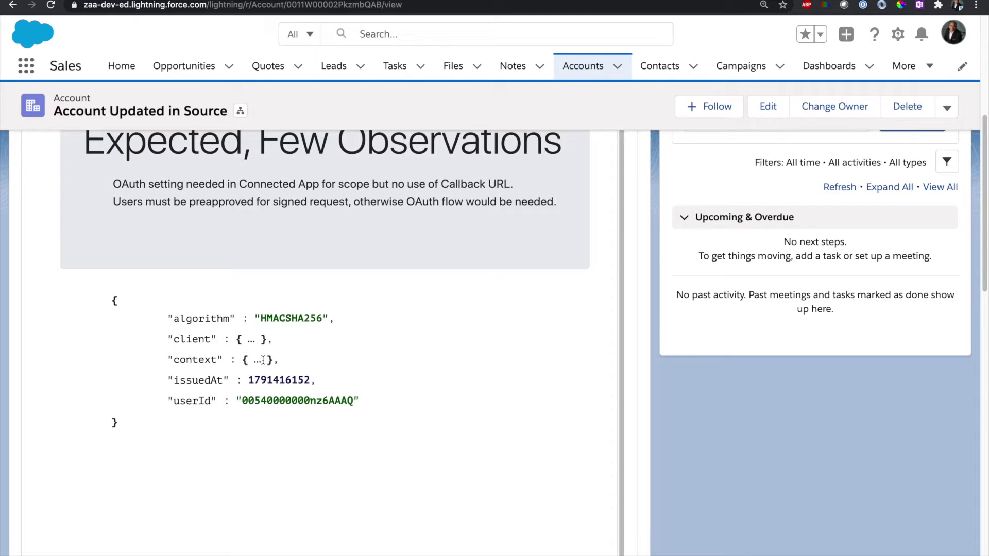
{"action": "left_click", "coordinate": [257, 364]}
{"action": "scroll", "coordinate": [260, 363], "scroll_direction": "down", "scroll_amount": 1}
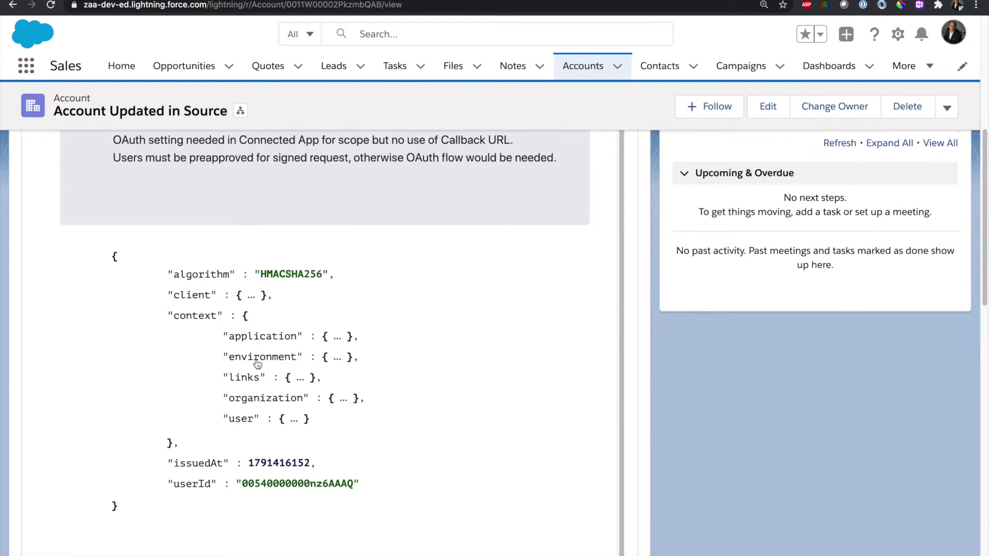
{"action": "left_click", "coordinate": [338, 358]}
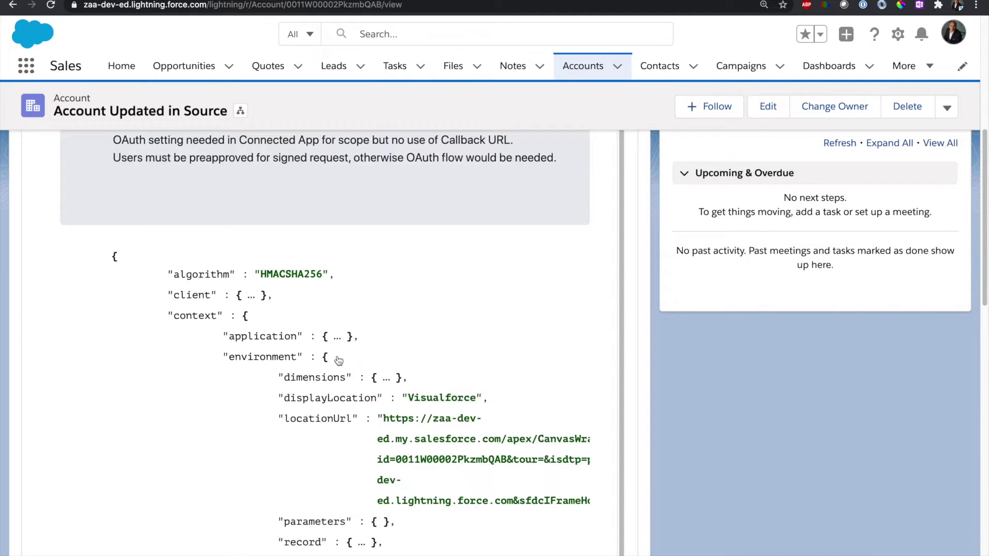
Expand the record attributes and application nodes, then scroll through the revealed details
{"action": "scroll", "coordinate": [338, 360], "scroll_direction": "down", "scroll_amount": 2}
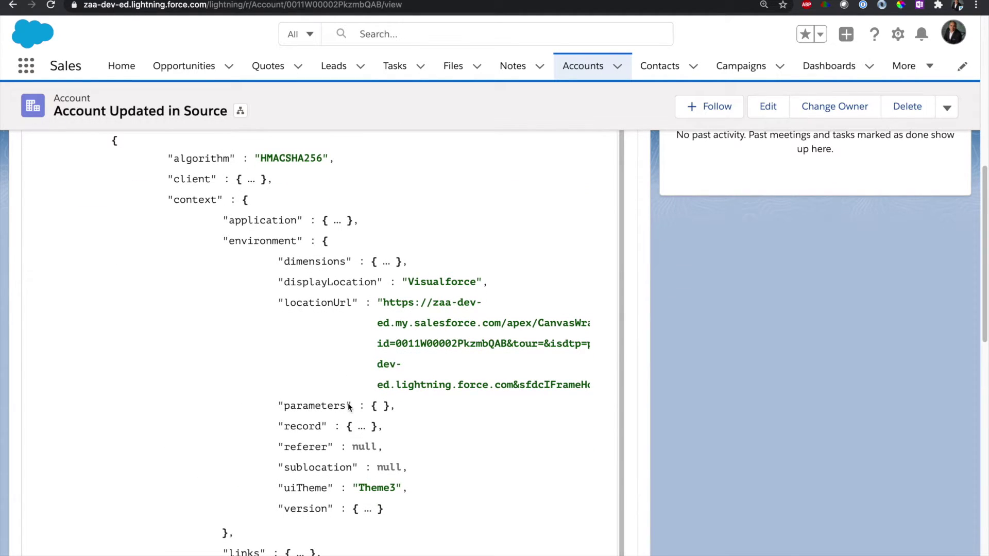
{"action": "scroll", "coordinate": [360, 428], "scroll_direction": "down", "scroll_amount": 3}
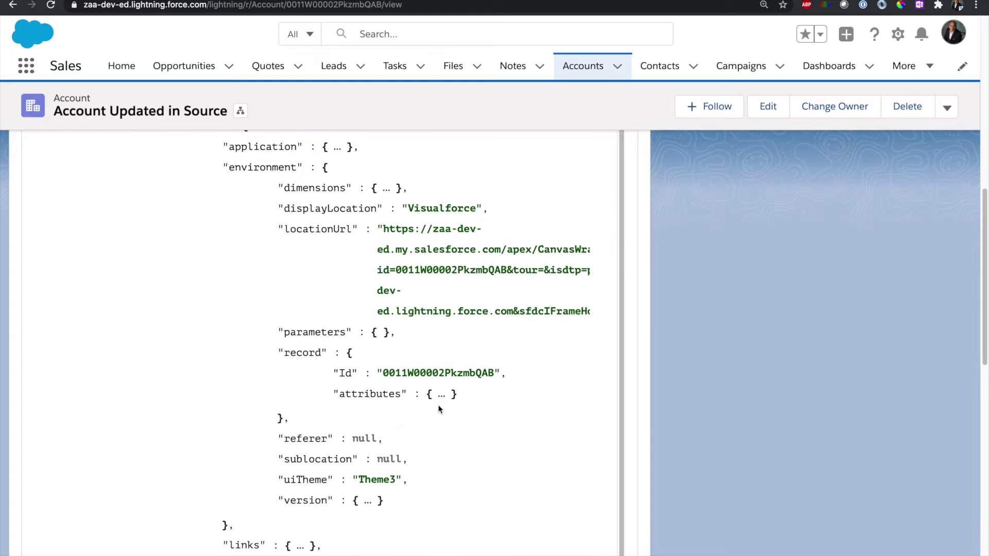
{"action": "left_click", "coordinate": [439, 406]}
{"action": "scroll", "coordinate": [441, 402], "scroll_direction": "up", "scroll_amount": 1}
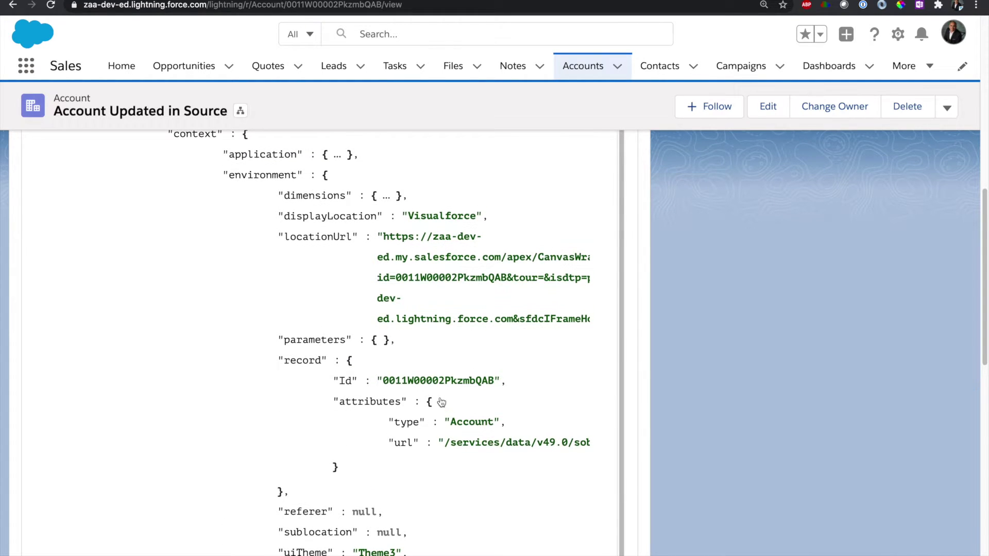
{"action": "scroll", "coordinate": [442, 402], "scroll_direction": "up", "scroll_amount": 5}
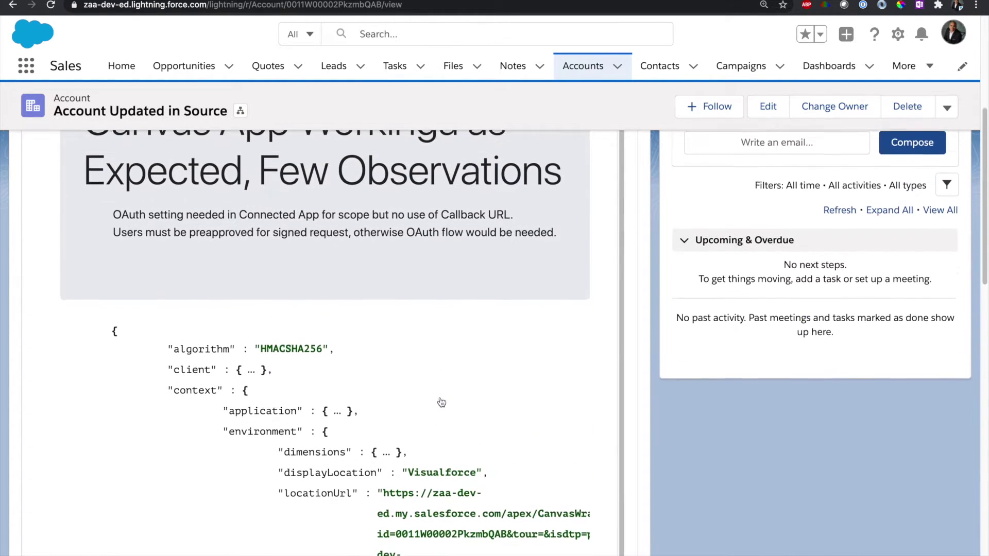
{"action": "left_click", "coordinate": [338, 408]}
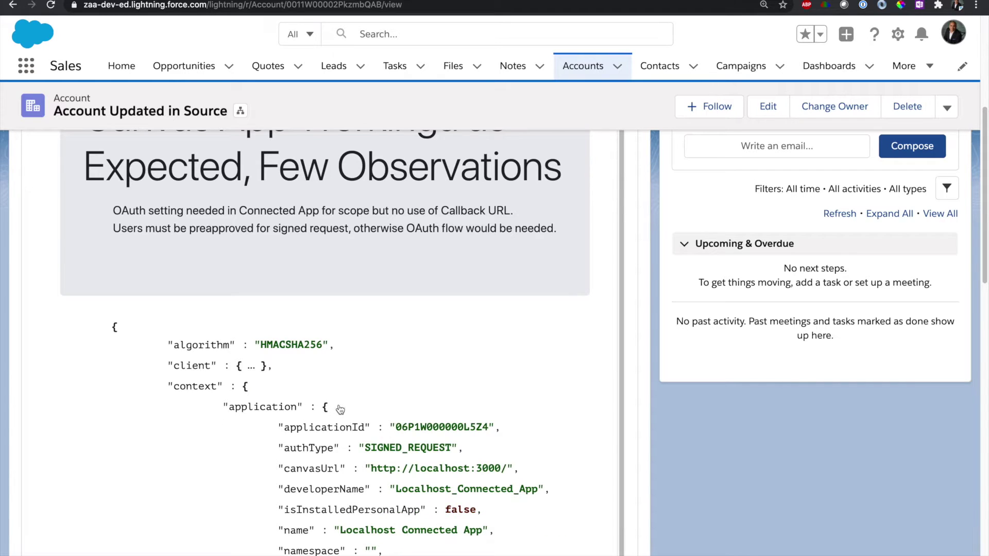
{"action": "scroll", "coordinate": [339, 408], "scroll_direction": "down", "scroll_amount": 2}
{"action": "scroll", "coordinate": [339, 408], "scroll_direction": "down", "scroll_amount": 3}
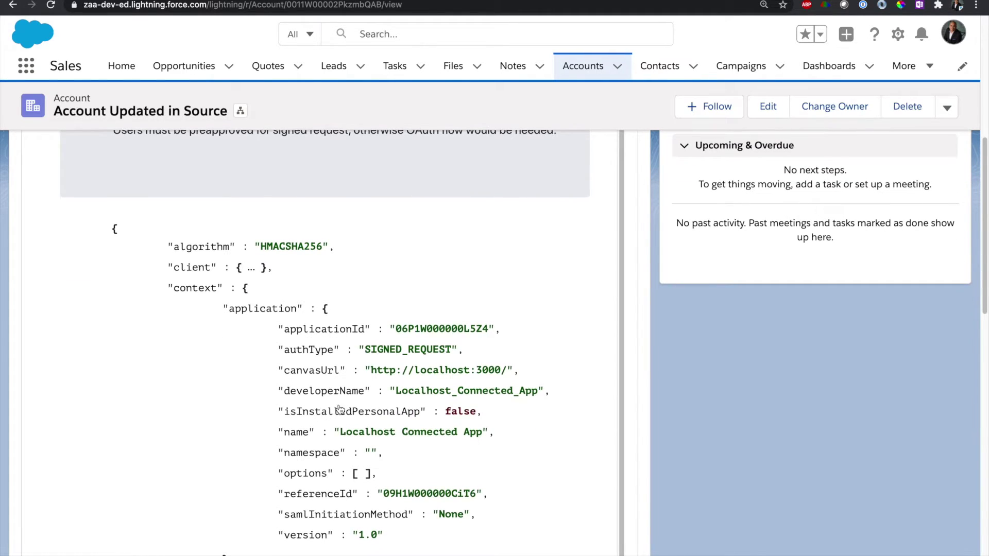
{"action": "scroll", "coordinate": [340, 409], "scroll_direction": "down", "scroll_amount": 3}
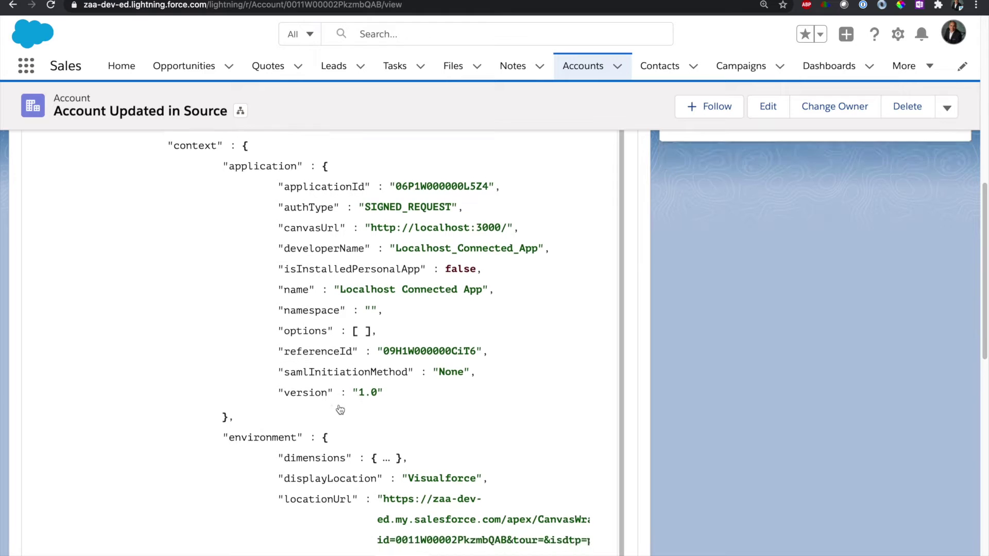
{"action": "scroll", "coordinate": [340, 410], "scroll_direction": "up", "scroll_amount": 2}
{"action": "scroll", "coordinate": [340, 409], "scroll_direction": "down", "scroll_amount": 2}
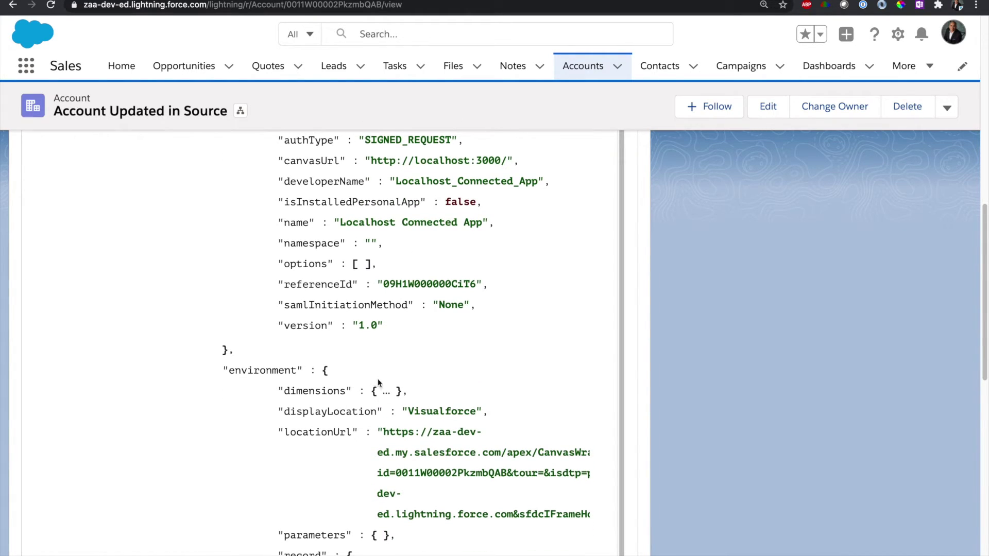
{"action": "scroll", "coordinate": [394, 409], "scroll_direction": "down", "scroll_amount": 1}
{"action": "scroll", "coordinate": [395, 408], "scroll_direction": "down", "scroll_amount": 3}
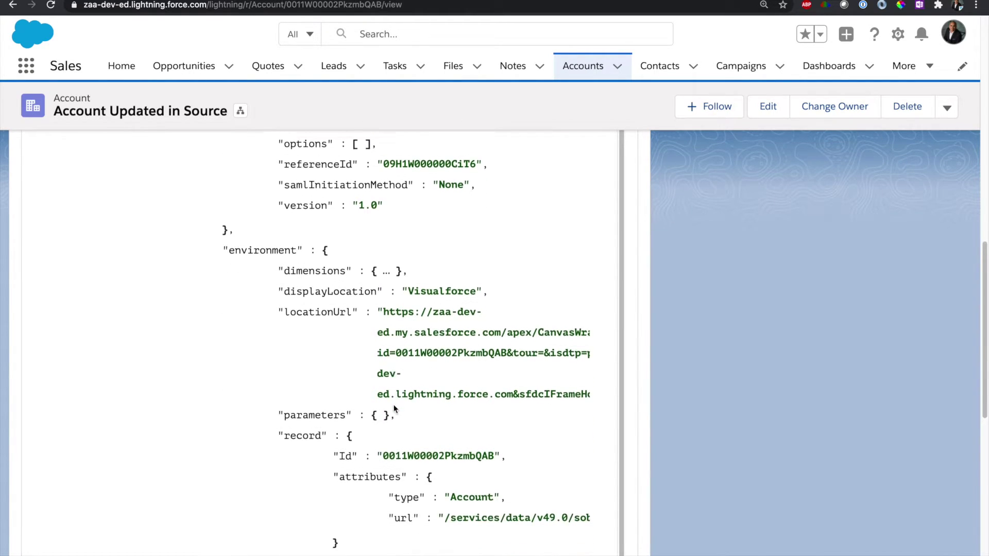
{"action": "scroll", "coordinate": [381, 389], "scroll_direction": "down", "scroll_amount": 2}
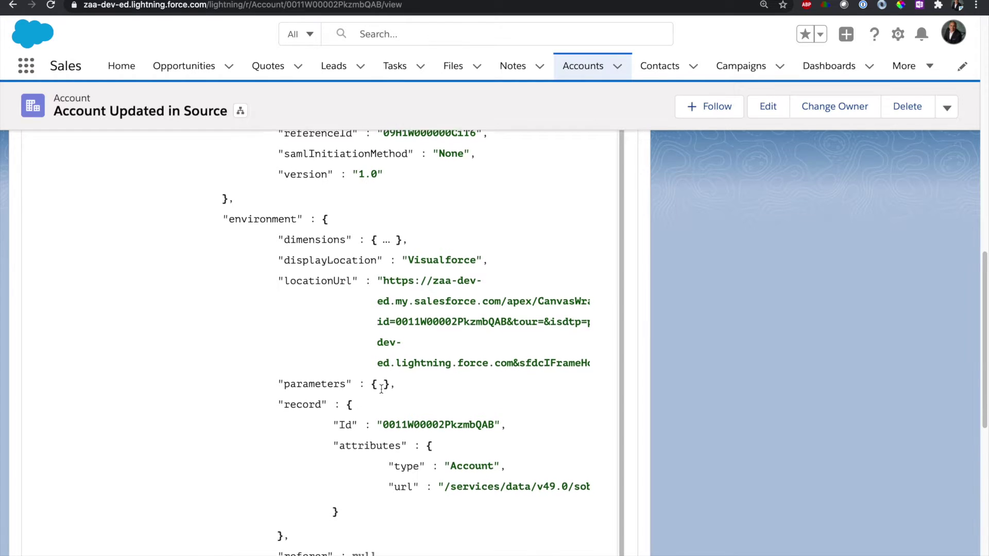
{"action": "scroll", "coordinate": [327, 317], "scroll_direction": "down", "scroll_amount": 5}
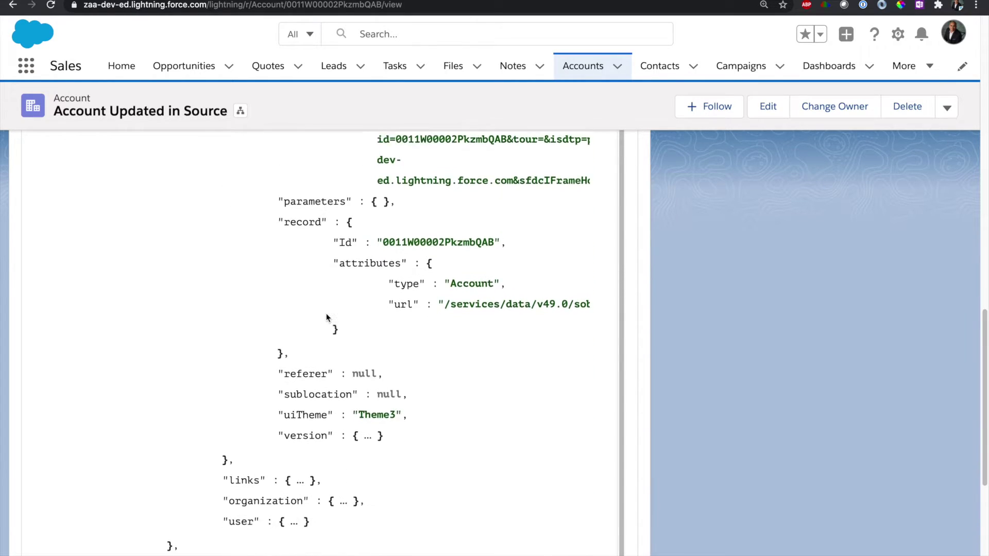
Expand the organization and user nodes, showing locale en_US and currency USD
{"action": "left_click", "coordinate": [344, 415]}
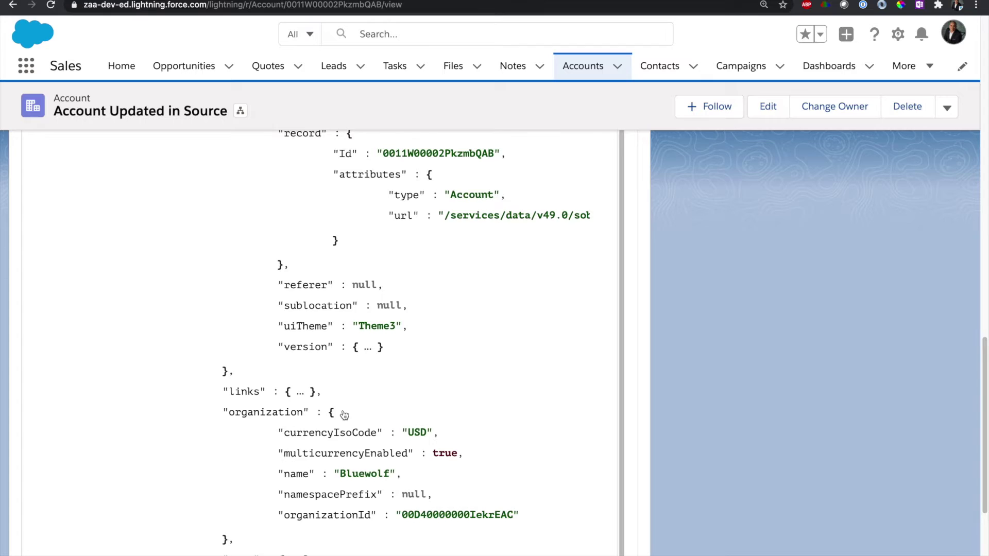
{"action": "scroll", "coordinate": [335, 438], "scroll_direction": "down", "scroll_amount": 2}
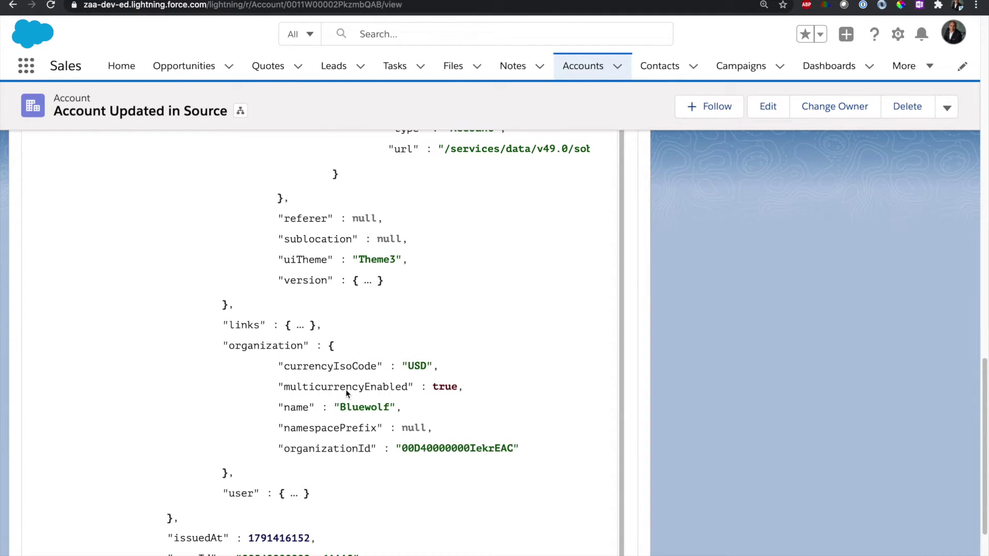
{"action": "left_click", "coordinate": [297, 495]}
{"action": "scroll", "coordinate": [329, 474], "scroll_direction": "down", "scroll_amount": 5}
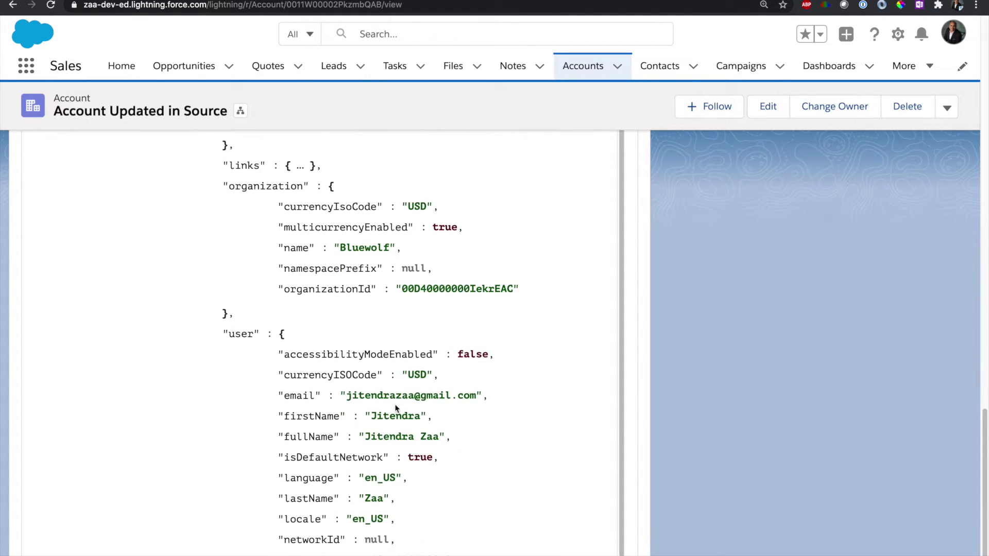
{"action": "scroll", "coordinate": [395, 406], "scroll_direction": "up", "scroll_amount": 5}
{"action": "scroll", "coordinate": [395, 407], "scroll_direction": "up", "scroll_amount": 8}
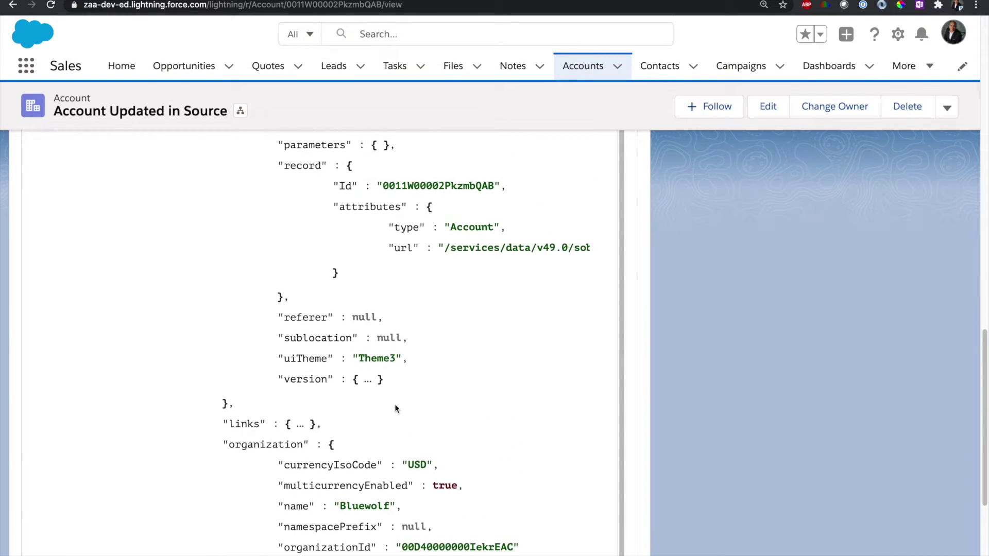
{"action": "scroll", "coordinate": [394, 403], "scroll_direction": "up", "scroll_amount": 10}
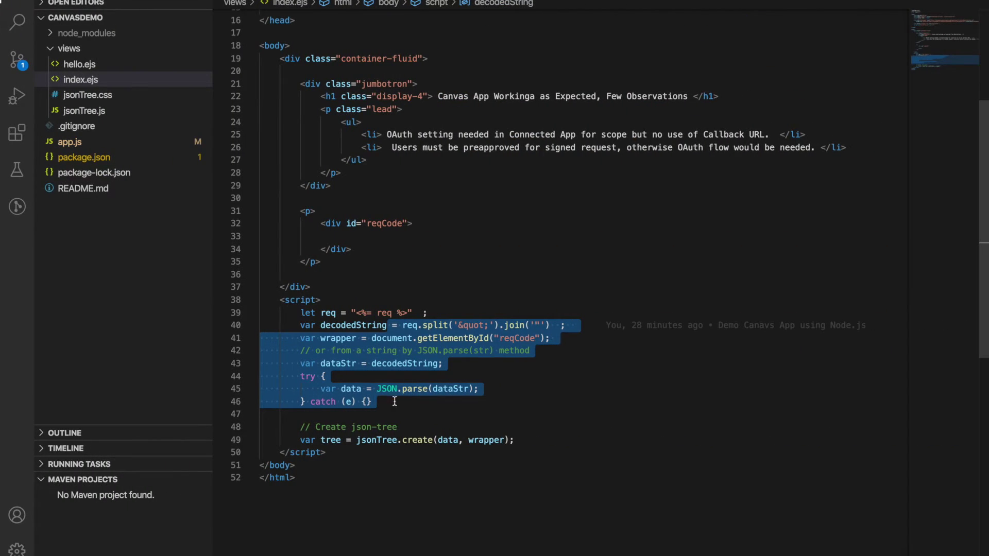
{"action": "left_click", "coordinate": [449, 321]}
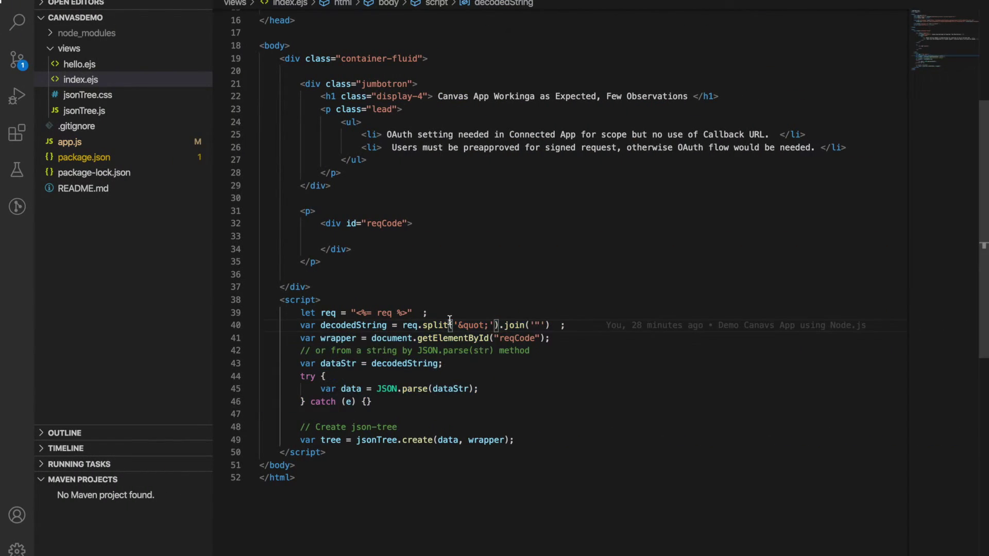
{"action": "scroll", "coordinate": [449, 320], "scroll_direction": "up", "scroll_amount": 3}
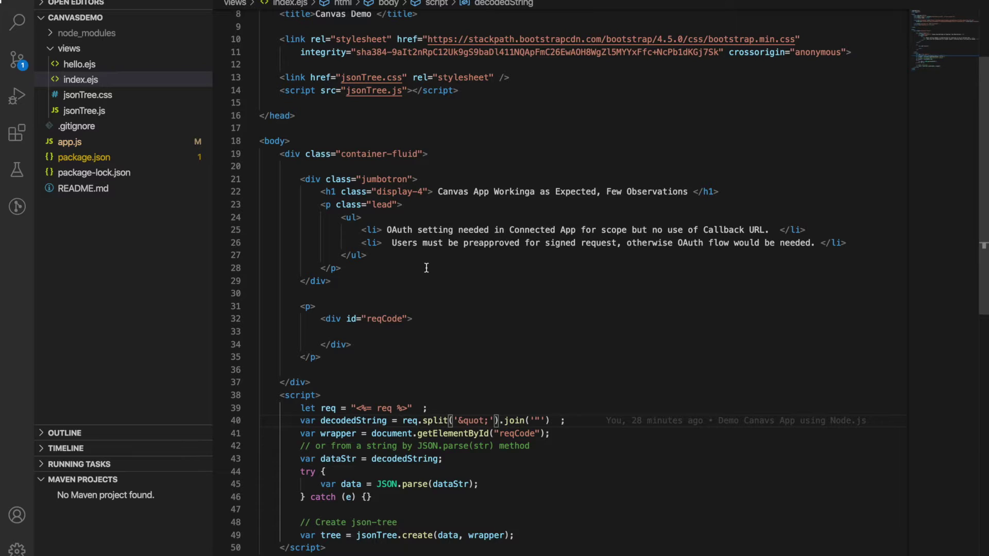
{"action": "left_click", "coordinate": [250, 1]}
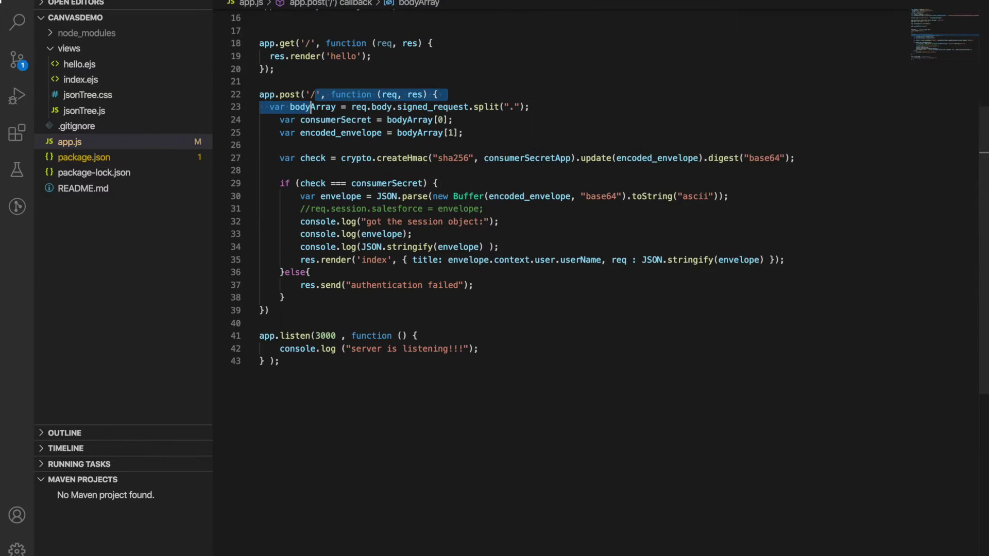
{"action": "scroll", "coordinate": [350, 242], "scroll_direction": "up", "scroll_amount": 3}
{"action": "double_click", "coordinate": [390, 179]}
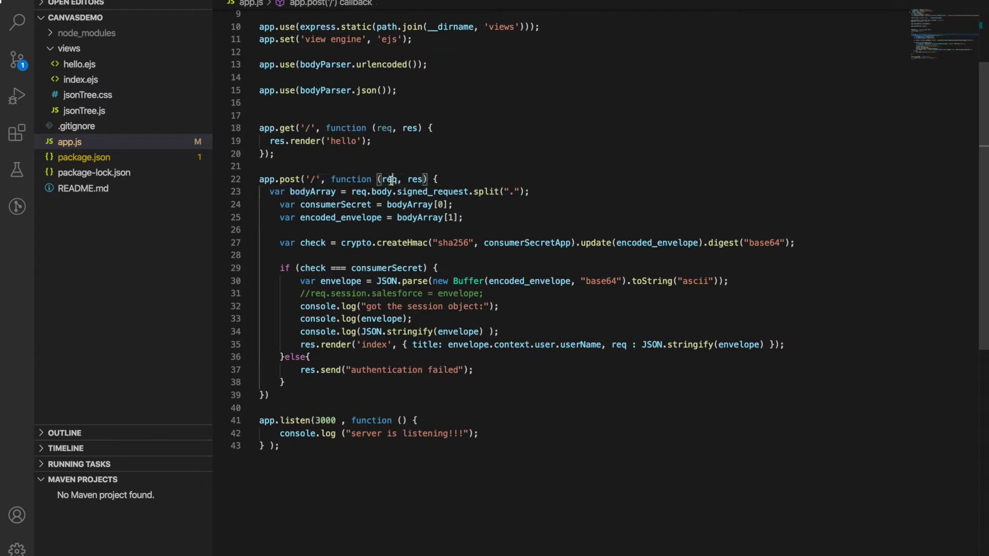
{"action": "double_click", "coordinate": [313, 243]}
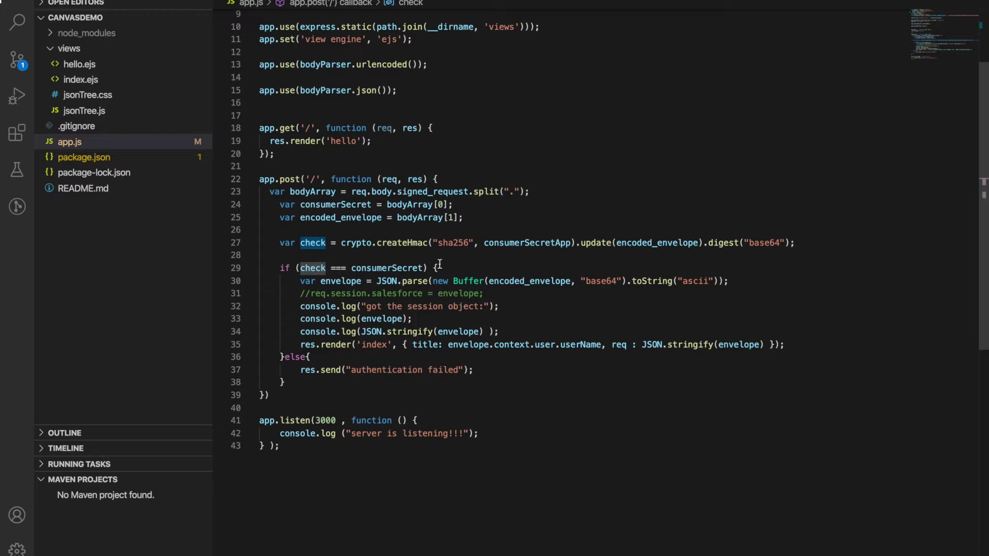
{"action": "double_click", "coordinate": [454, 244]}
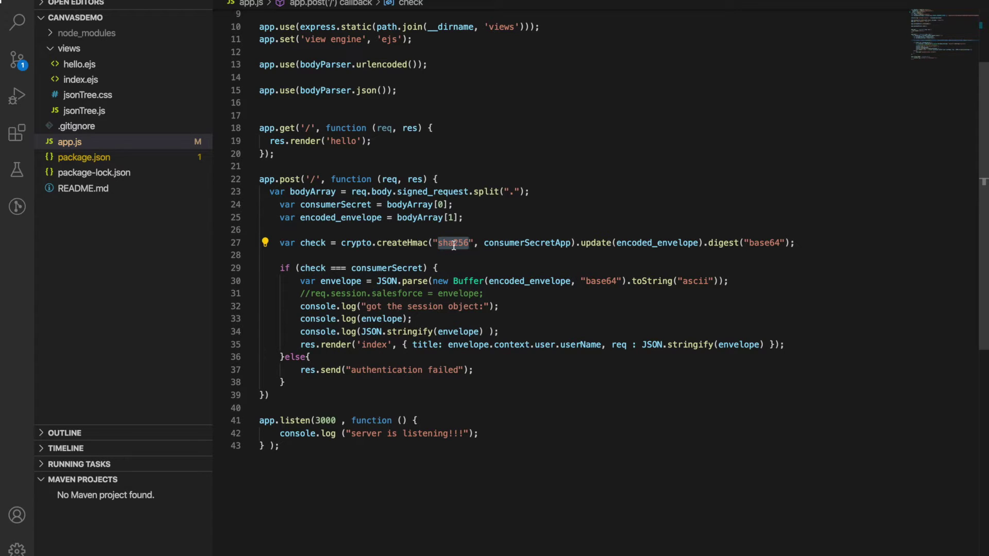
{"action": "scroll", "coordinate": [453, 245], "scroll_direction": "up", "scroll_amount": 5}
{"action": "scroll", "coordinate": [454, 245], "scroll_direction": "down", "scroll_amount": 5}
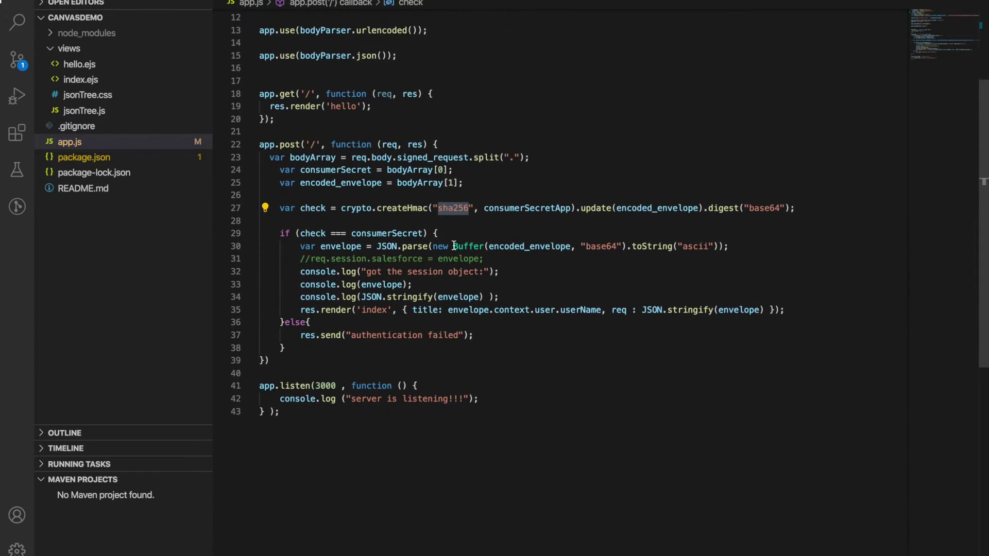
{"action": "double_click", "coordinate": [376, 285]}
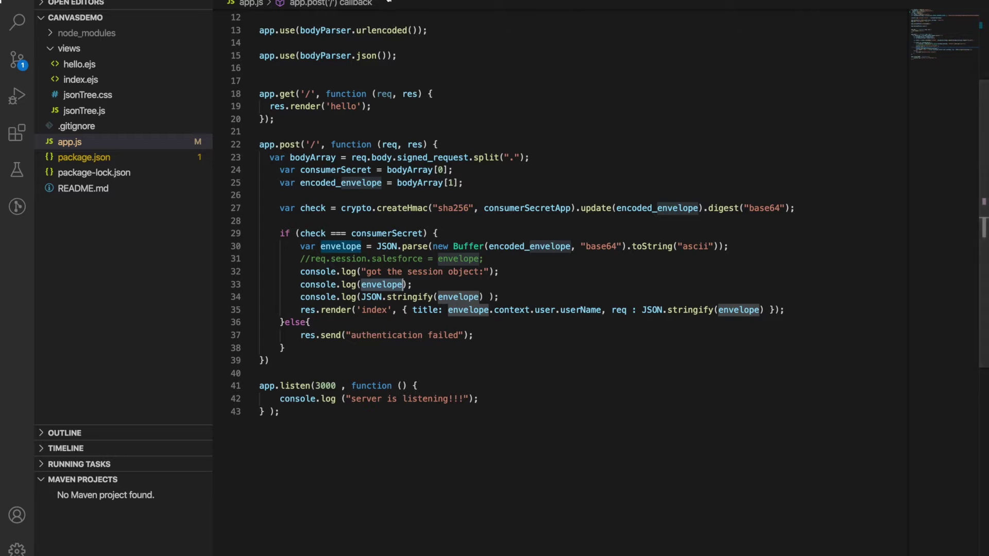
{"action": "double_click", "coordinate": [79, 64]}
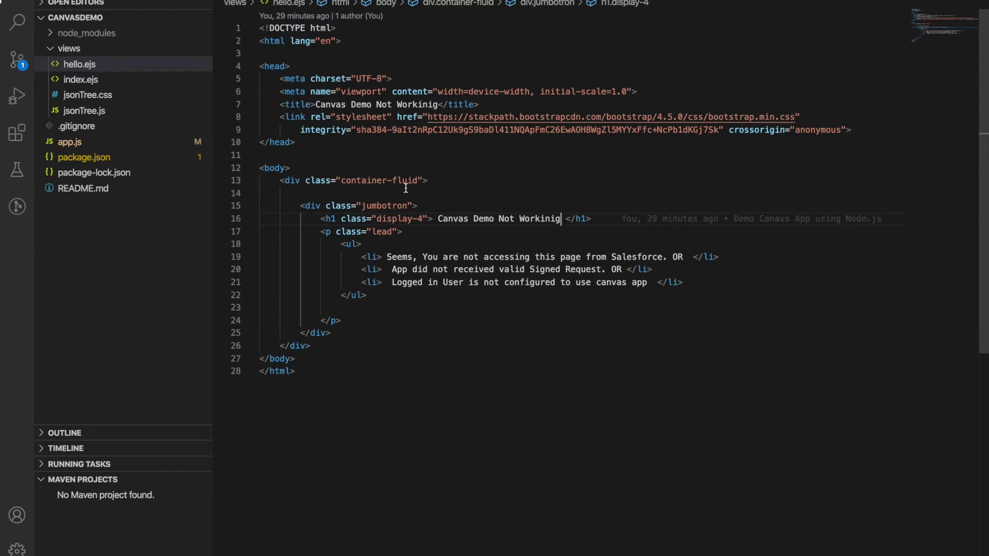
{"action": "left_click", "coordinate": [458, 1]}
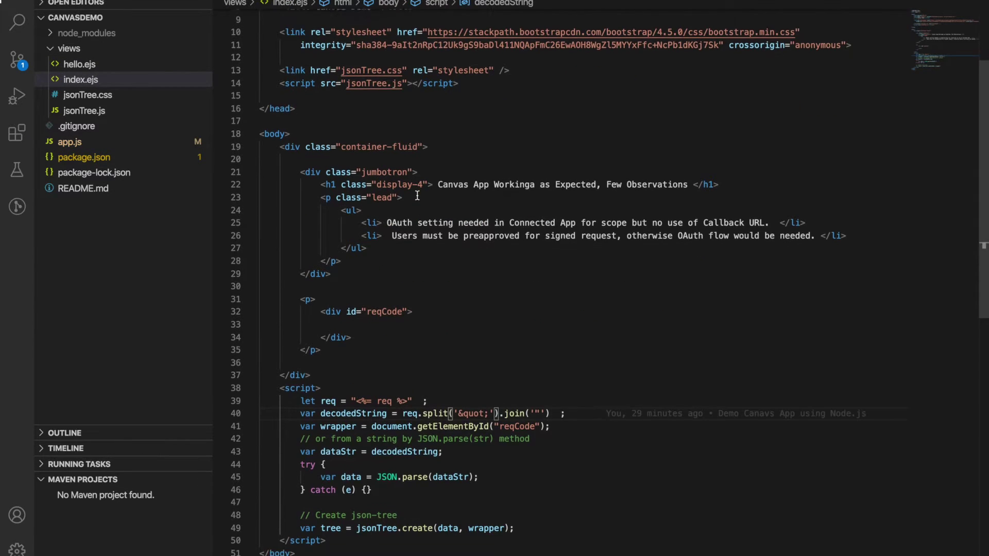
{"action": "scroll", "coordinate": [417, 195], "scroll_direction": "down", "scroll_amount": 2}
{"action": "scroll", "coordinate": [418, 196], "scroll_direction": "up", "scroll_amount": 2}
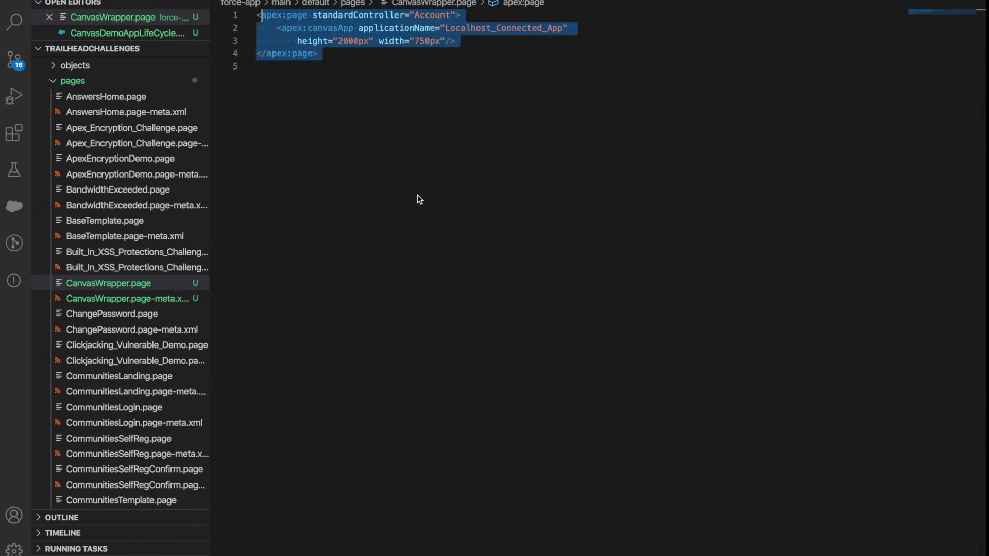
Open CanvasDemoAppLifeCycle.cls and note it implements the CanvasLifecycleHandler interface
{"action": "left_click", "coordinate": [430, 140]}
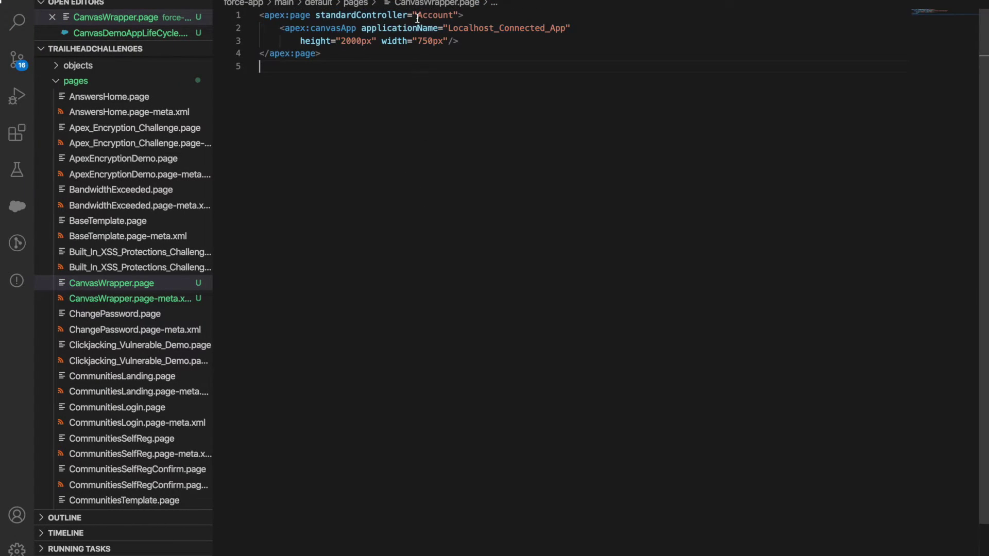
{"action": "left_click", "coordinate": [424, 3]}
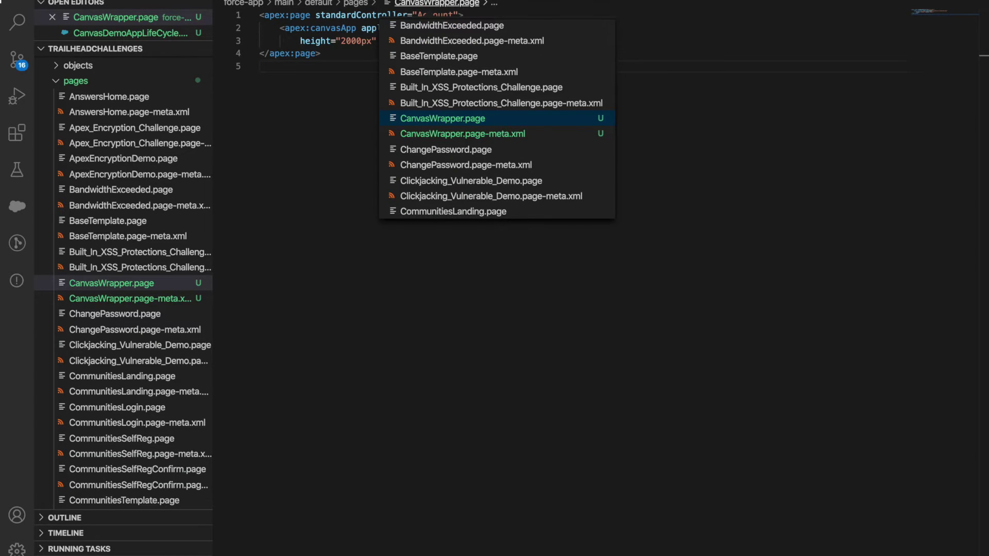
{"action": "left_click", "coordinate": [130, 32]}
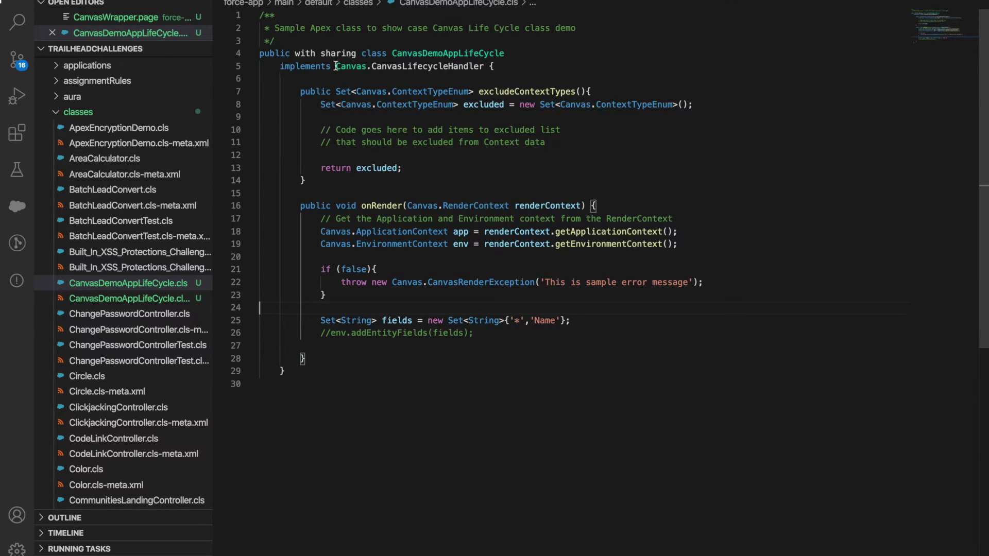
{"action": "left_click_drag", "start_coordinate": [336, 66], "coordinate": [485, 67]}
{"action": "left_click", "coordinate": [447, 160]}
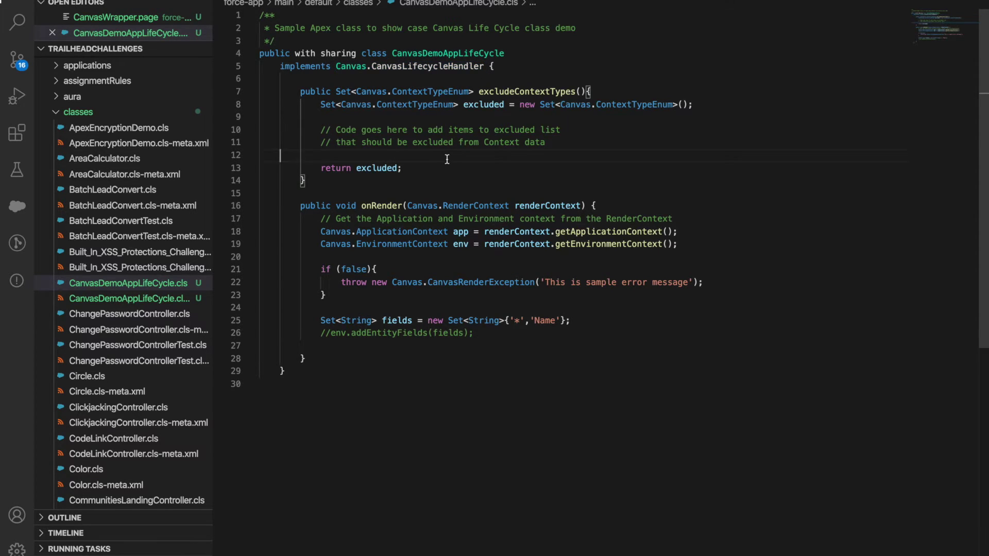
{"action": "key", "text": "ctrl+Right"}
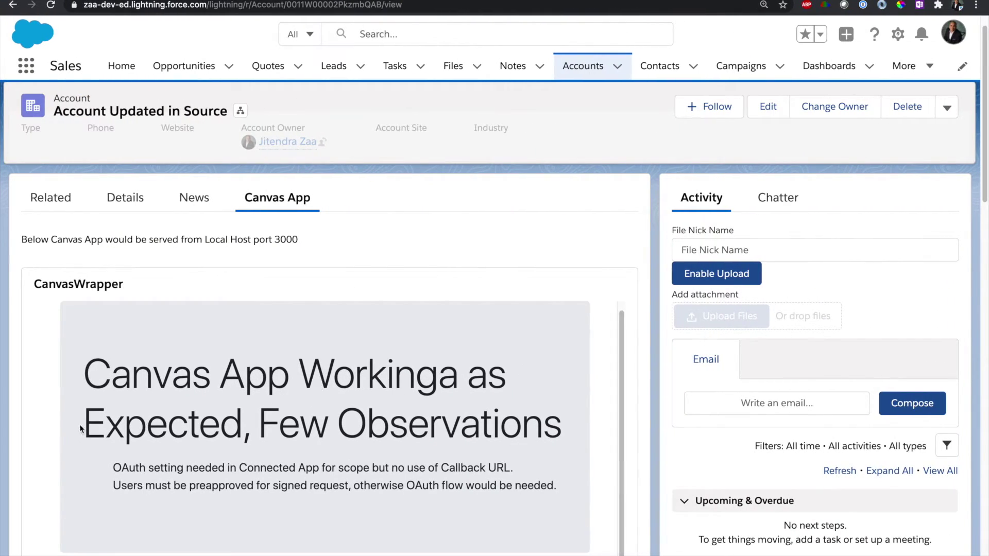
{"action": "scroll", "coordinate": [80, 428], "scroll_direction": "down", "scroll_amount": 5}
{"action": "scroll", "coordinate": [81, 428], "scroll_direction": "down", "scroll_amount": 2}
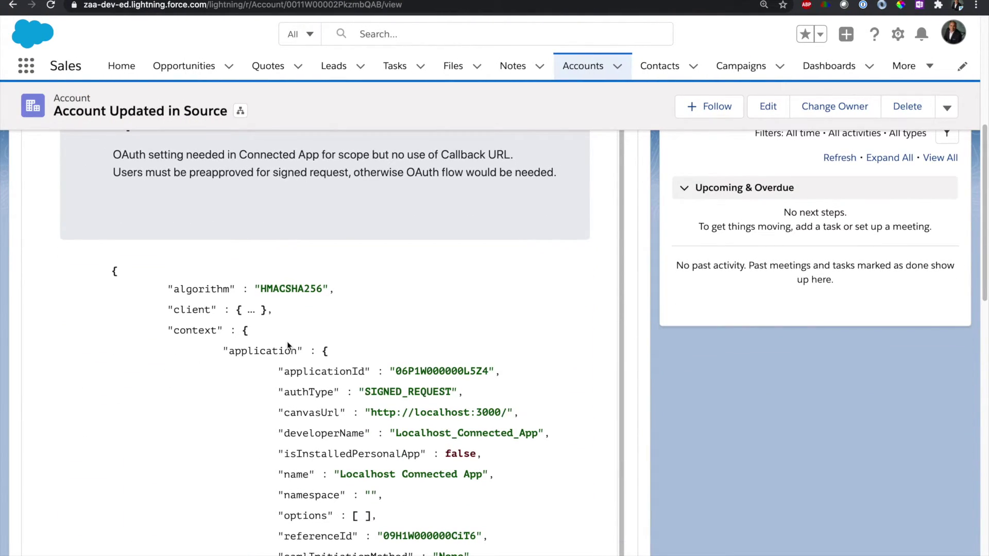
{"action": "scroll", "coordinate": [320, 348], "scroll_direction": "down", "scroll_amount": 8}
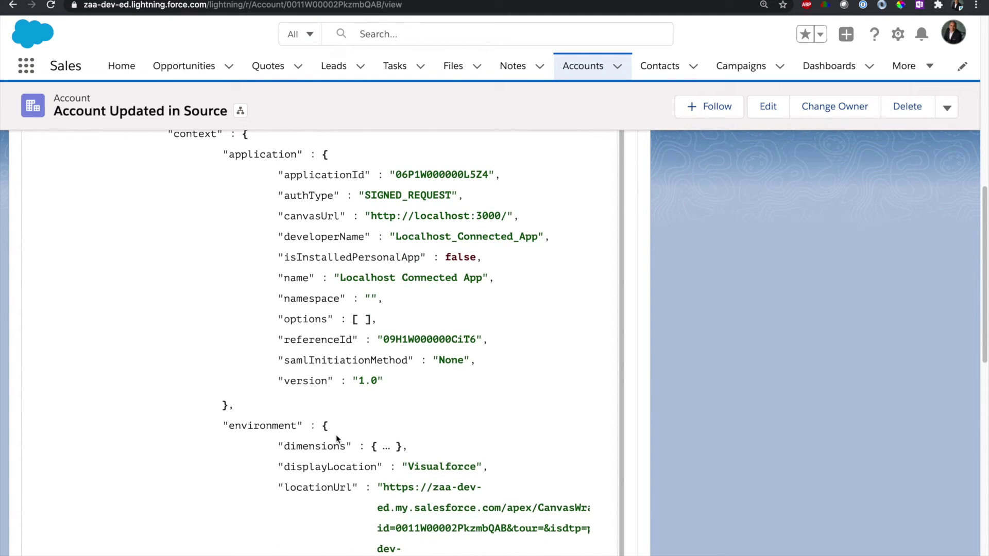
{"action": "scroll", "coordinate": [335, 434], "scroll_direction": "down", "scroll_amount": 1}
{"action": "key", "text": "ctrl+Left"}
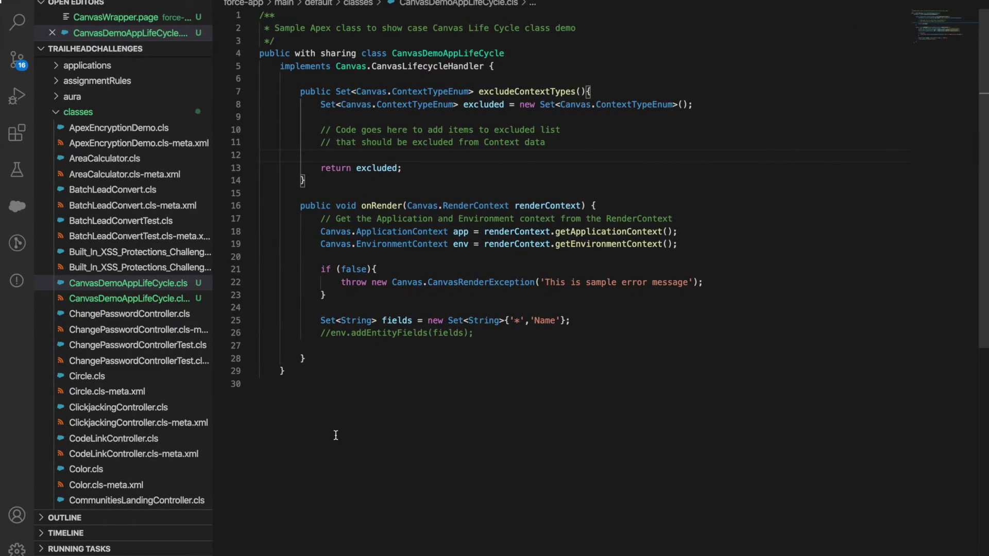
{"action": "double_click", "coordinate": [382, 194]}
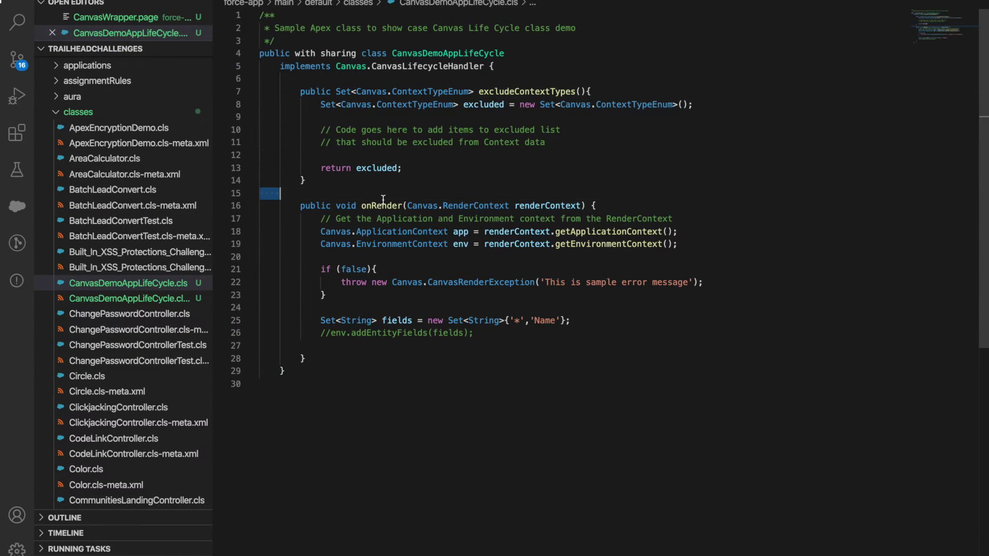
{"action": "double_click", "coordinate": [382, 205]}
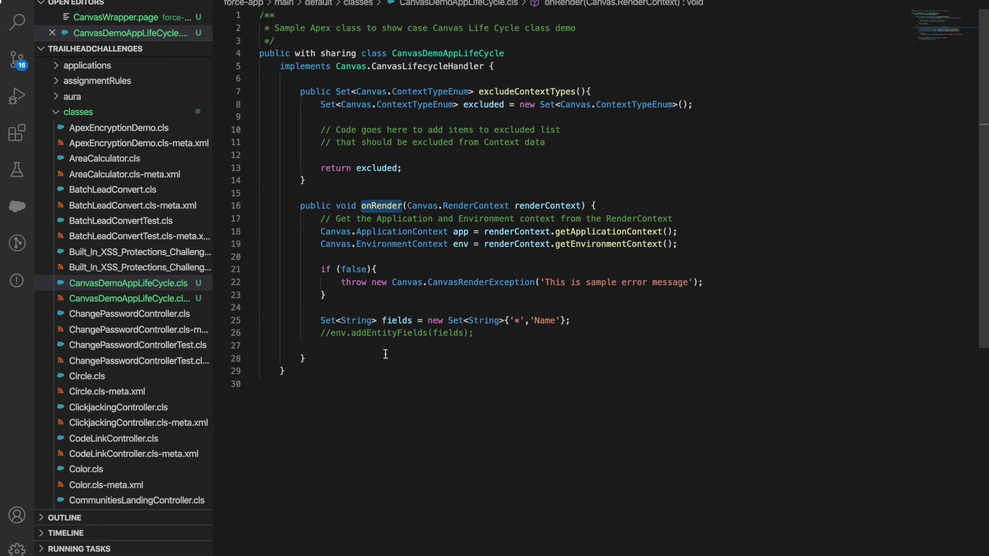
{"action": "left_click_drag", "start_coordinate": [475, 335], "coordinate": [321, 320]}
{"action": "key", "text": "ctrl+Right"}
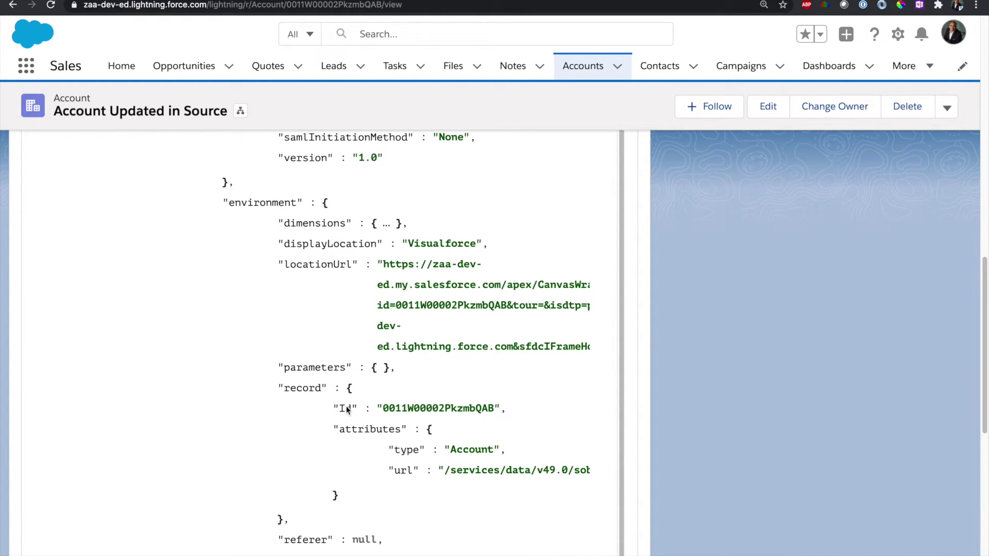
{"action": "key", "text": "ctrl+Left"}
{"action": "left_click", "coordinate": [500, 318]}
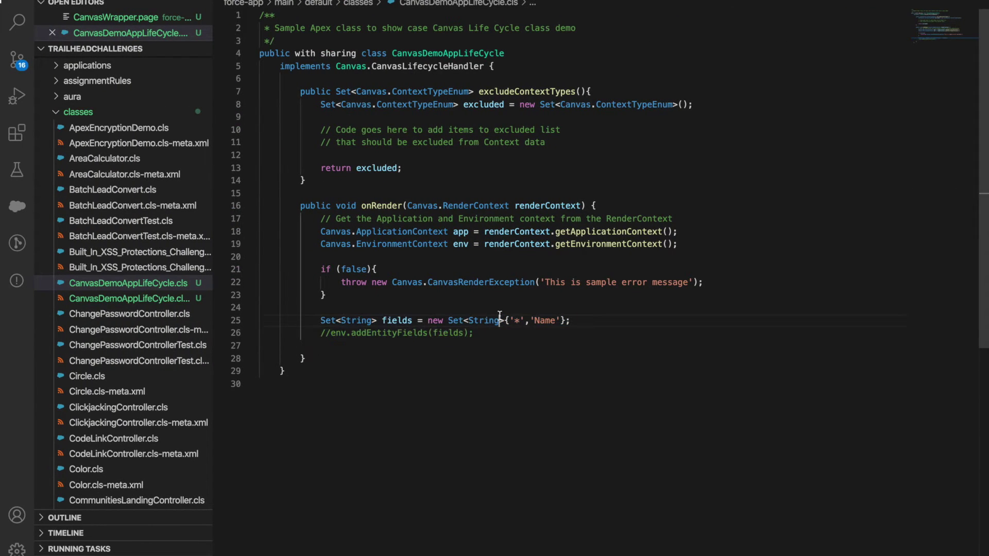
{"action": "double_click", "coordinate": [348, 271]}
Change the onRender condition to if (true) and save the class
{"action": "type", "text": "true"}
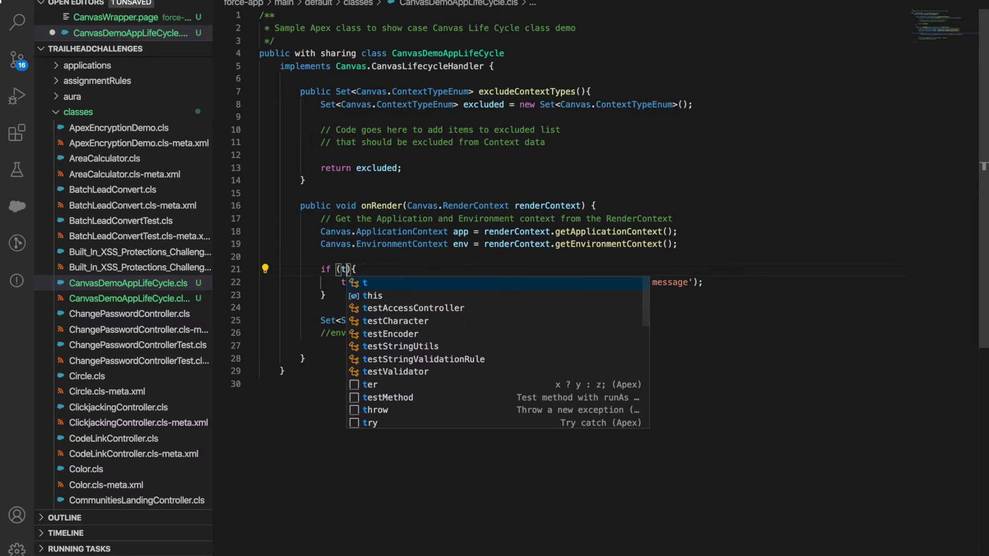
{"action": "left_click", "coordinate": [387, 368]}
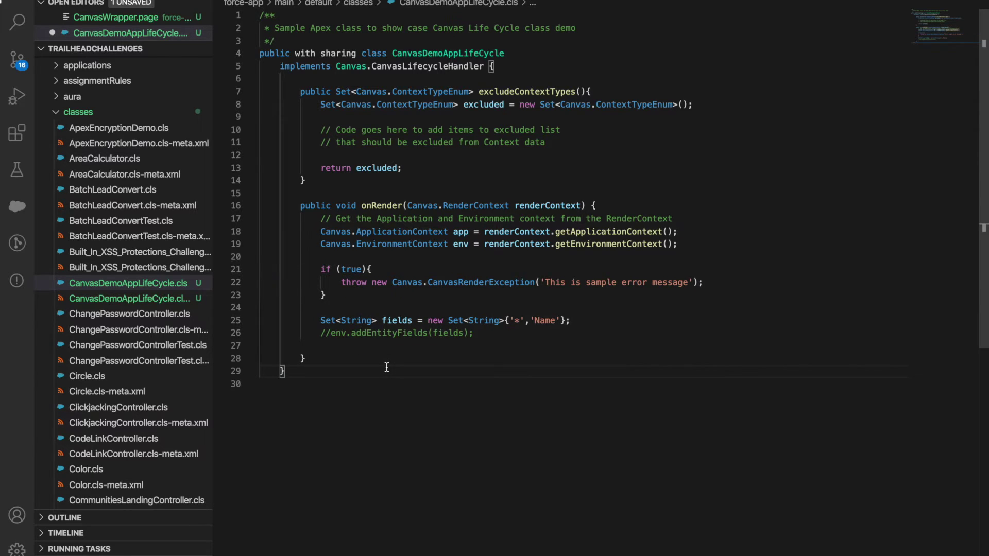
{"action": "key", "text": "ctrl+s"}
Deploy the lifecycle class with SFDX: Deploy This Source to Org
{"action": "left_click_drag", "start_coordinate": [380, 268], "coordinate": [391, 283]}
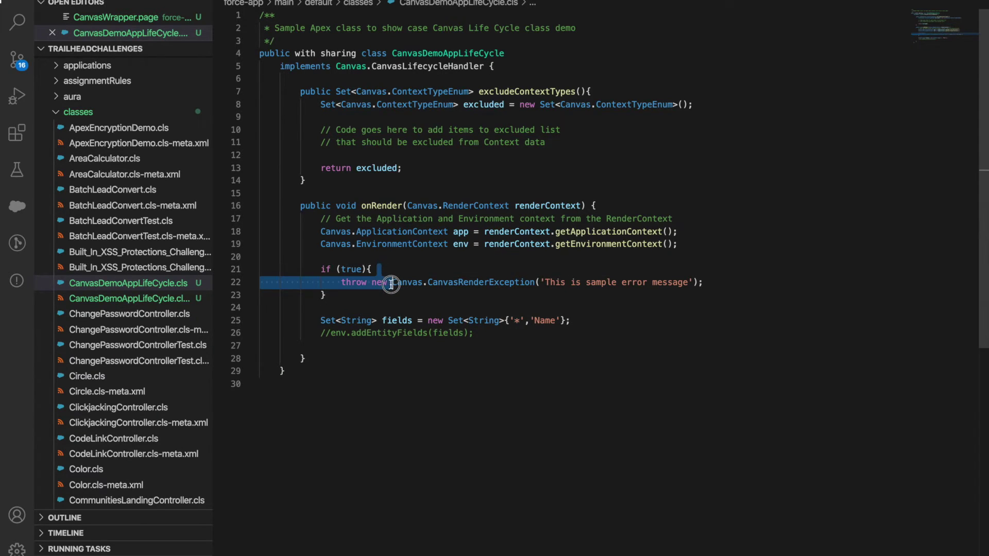
{"action": "right_click", "coordinate": [422, 266]}
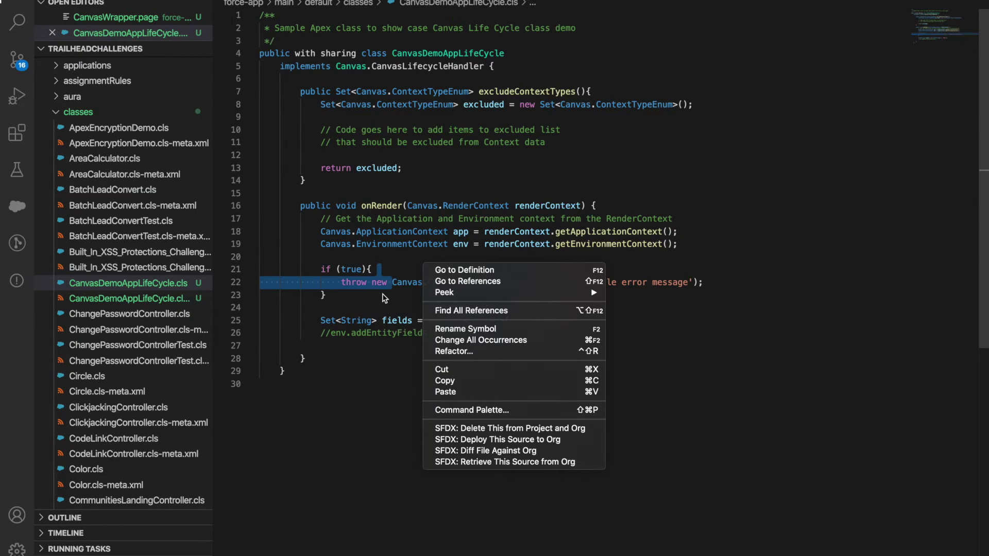
{"action": "left_click", "coordinate": [385, 297]}
{"action": "left_click", "coordinate": [406, 259]}
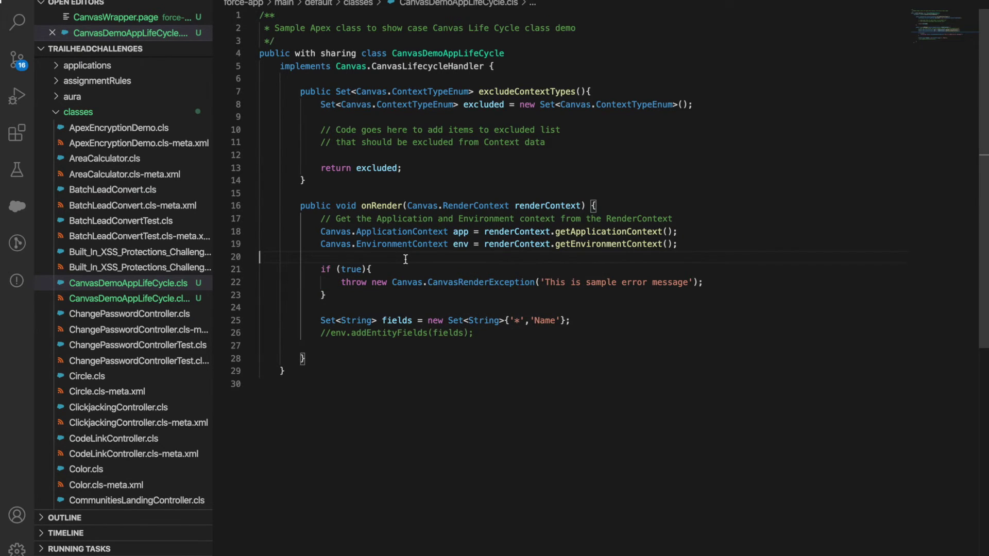
{"action": "right_click", "coordinate": [501, 256]}
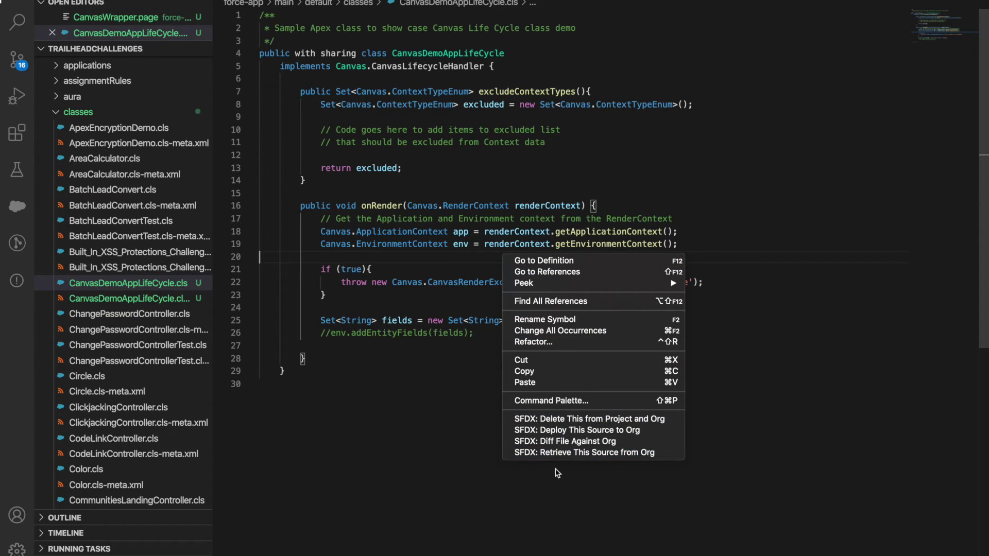
{"action": "left_click", "coordinate": [558, 433]}
{"action": "key", "text": "ctrl+Right"}
{"action": "key", "text": "ctrl+Right"}
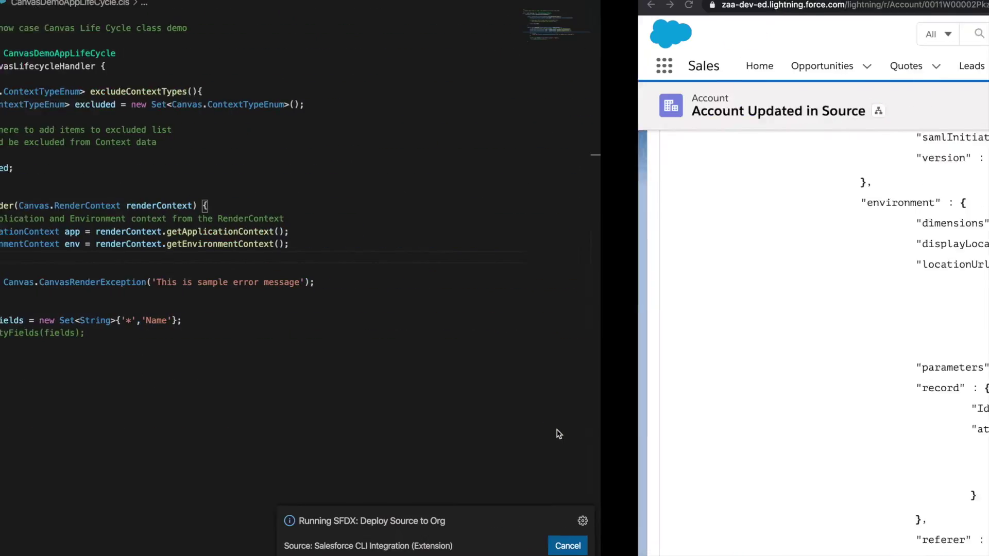
Start editing the Localhost Connected App from its details page
{"action": "key", "text": "ctrl+Tab"}
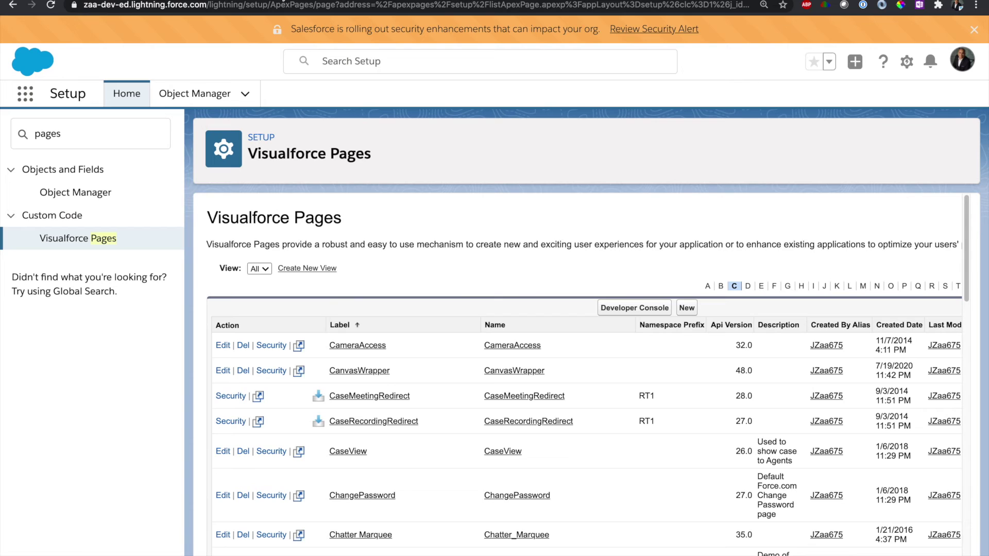
{"action": "key", "text": "ctrl+shift+Tab"}
{"action": "key", "text": "ctrl+shift+Tab"}
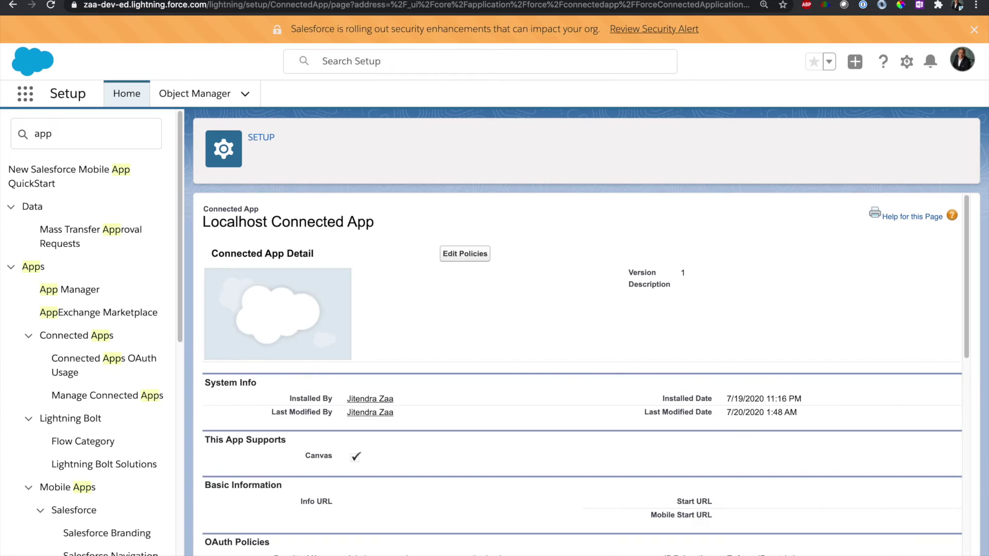
{"action": "scroll", "coordinate": [377, 231], "scroll_direction": "down", "scroll_amount": 10}
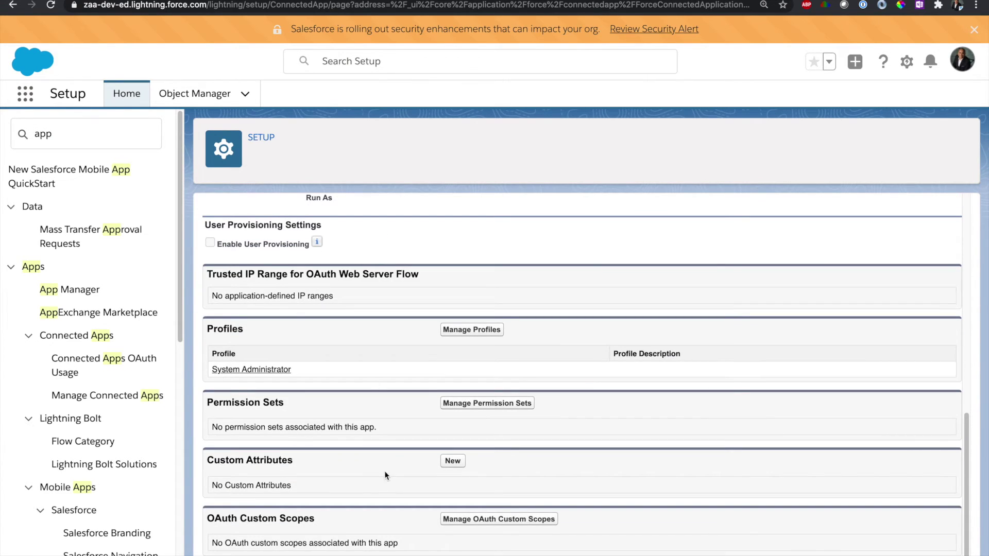
{"action": "scroll", "coordinate": [387, 475], "scroll_direction": "up", "scroll_amount": 10}
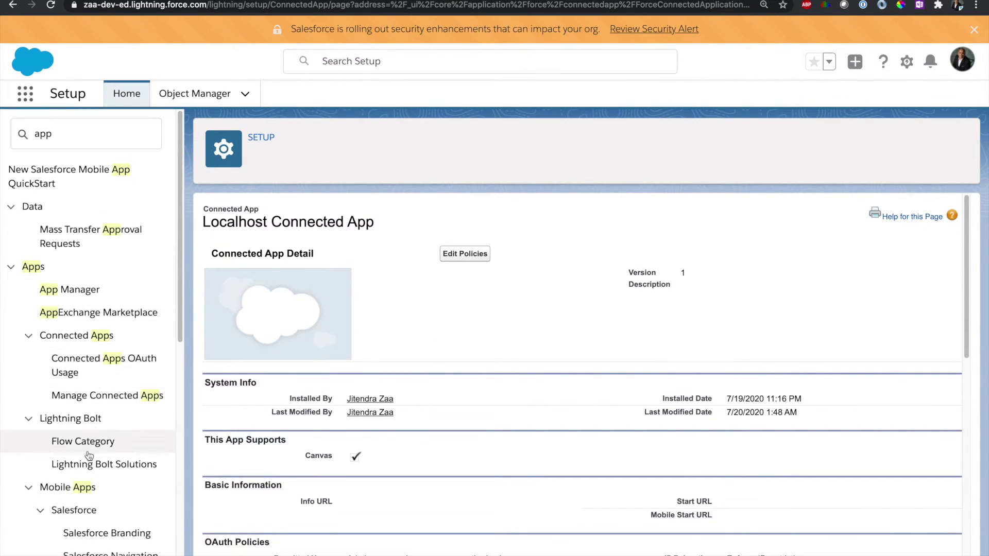
{"action": "left_click", "coordinate": [67, 286]}
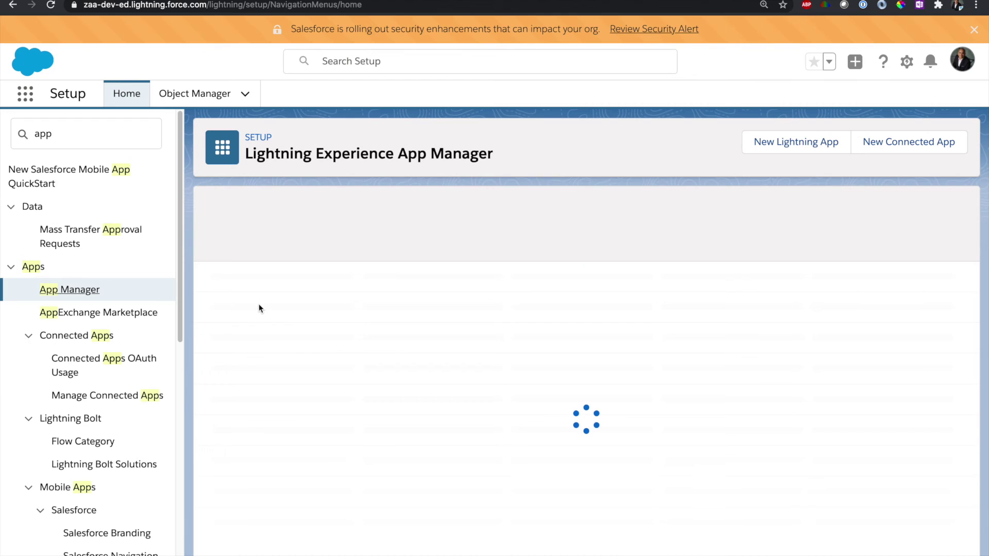
{"action": "key", "text": "super+bracketleft"}
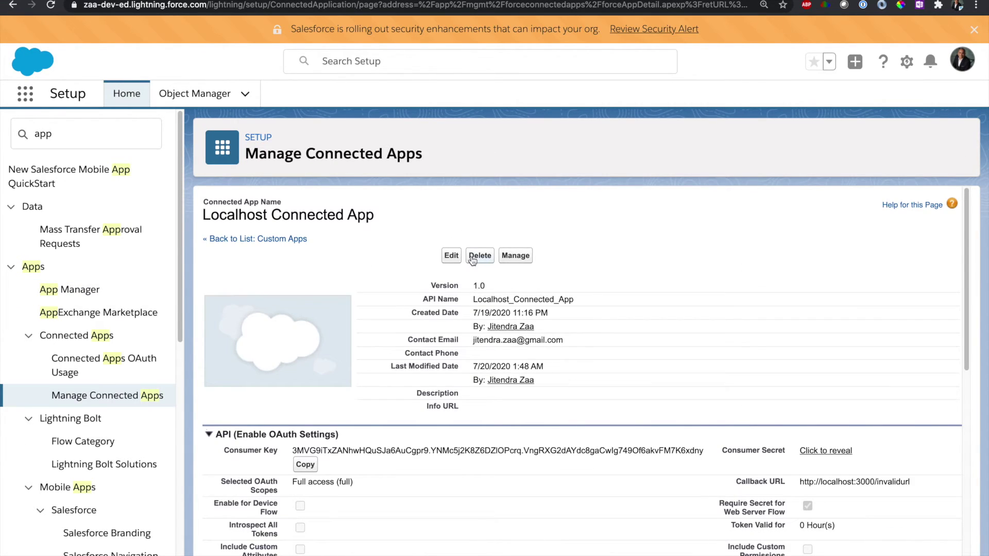
{"action": "left_click", "coordinate": [452, 257]}
Copy the class name CanvasDemoAppLifeCycle from VS Code and scroll to Canvas App Settings
{"action": "key", "text": "ctrl+Left"}
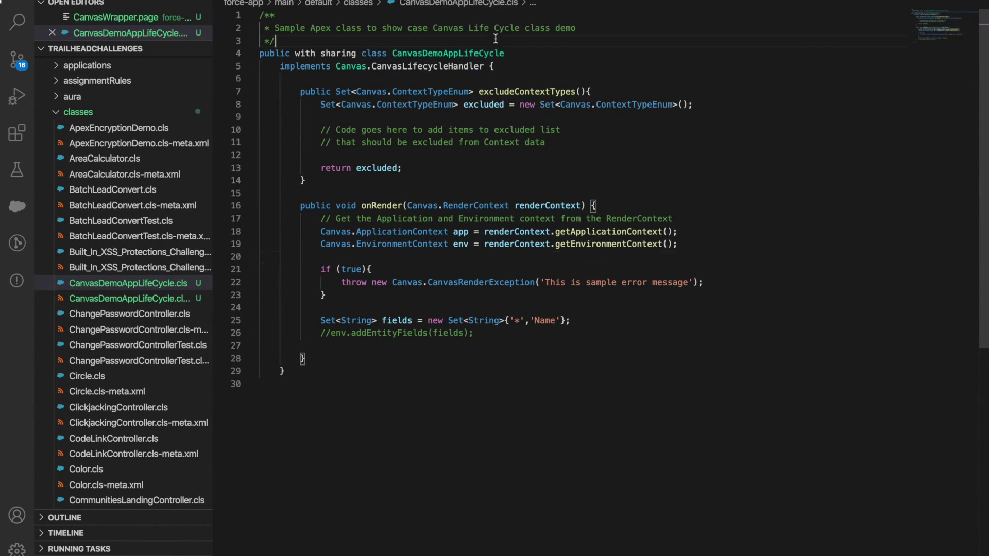
{"action": "double_click", "coordinate": [456, 53]}
{"action": "key", "text": "super+c"}
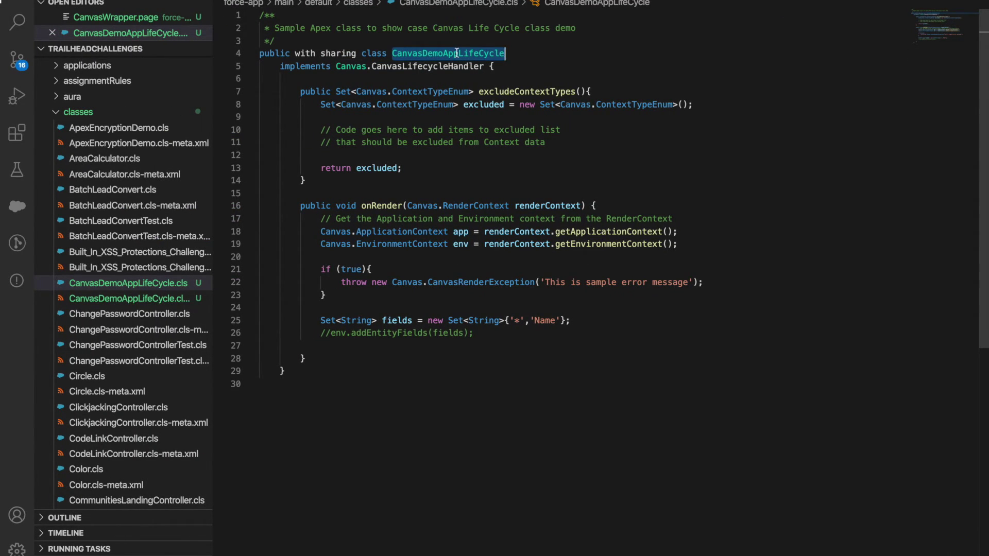
{"action": "key", "text": "ctrl+Right"}
{"action": "scroll", "coordinate": [280, 363], "scroll_direction": "down", "scroll_amount": 6}
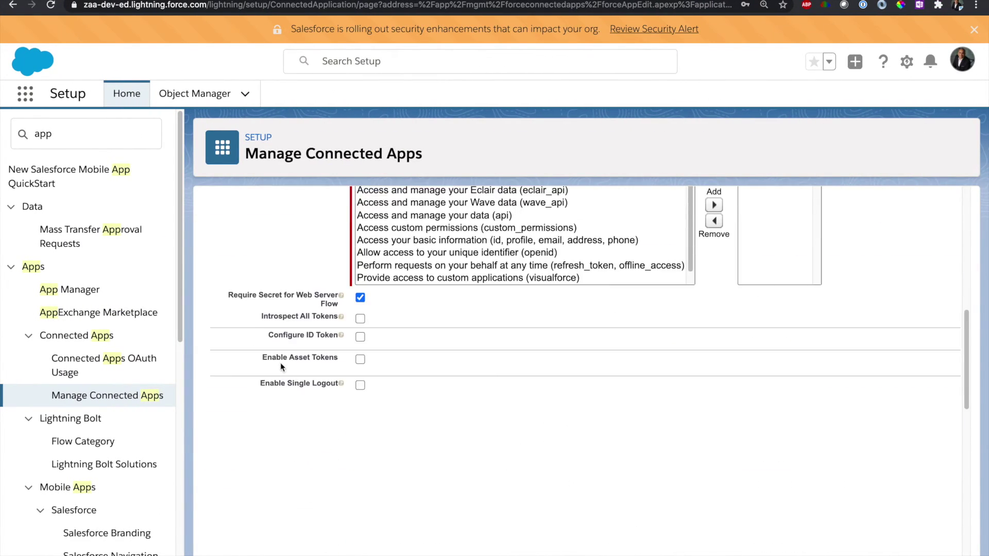
{"action": "scroll", "coordinate": [280, 363], "scroll_direction": "down", "scroll_amount": 10}
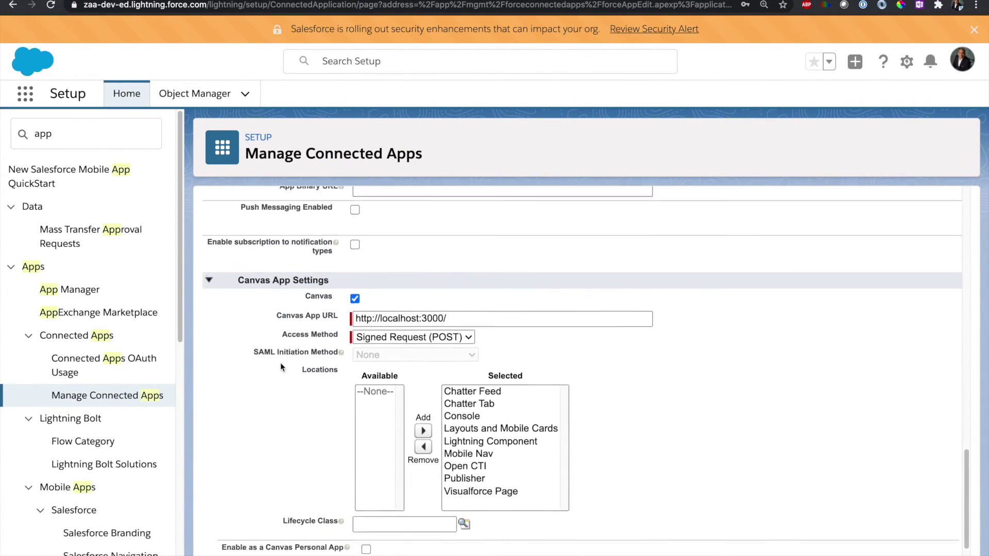
{"action": "scroll", "coordinate": [280, 362], "scroll_direction": "down", "scroll_amount": 3}
Paste CanvasDemoAppLifeCycle into Lifecycle Class, confirm it via the lookup, and save
{"action": "left_click", "coordinate": [391, 447]}
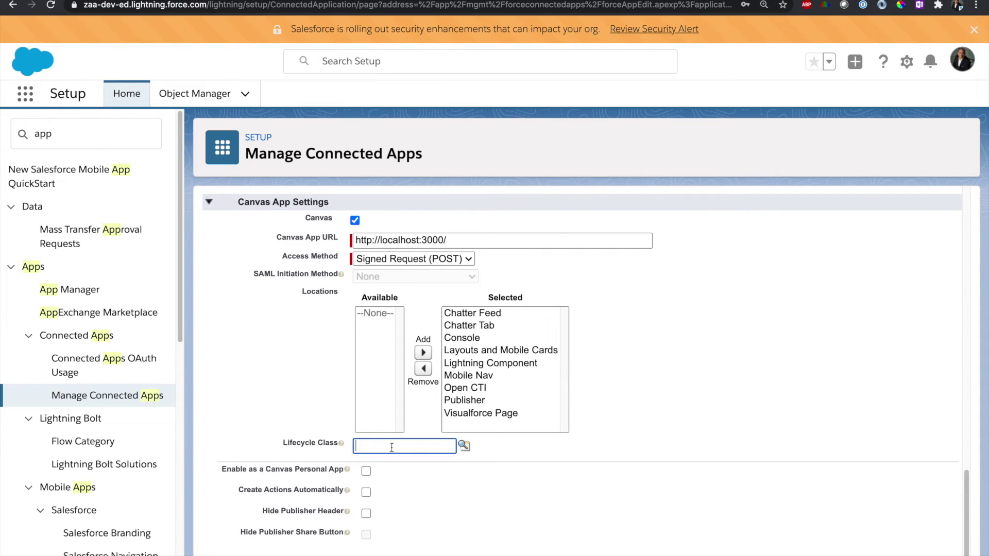
{"action": "key", "text": "super+v"}
{"action": "left_click", "coordinate": [464, 445]}
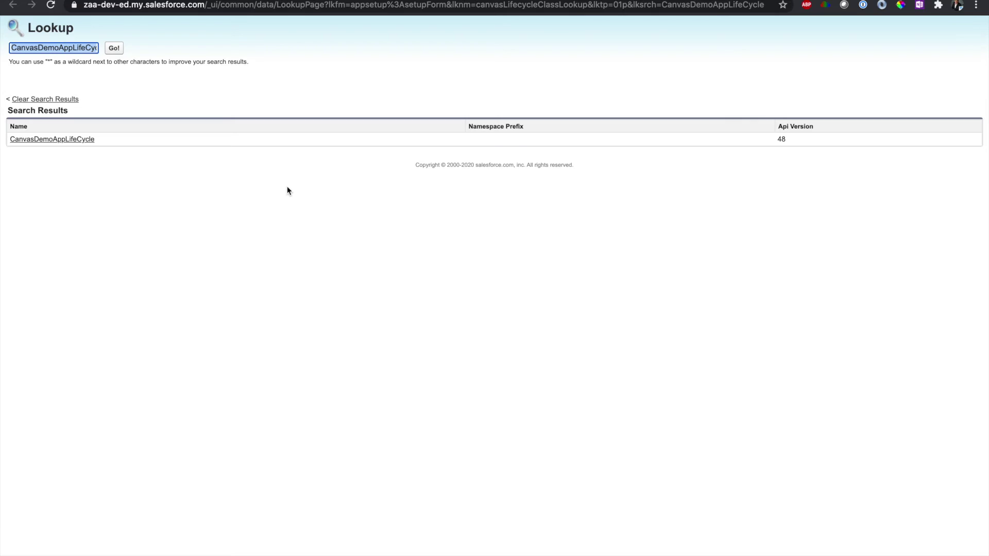
{"action": "left_click", "coordinate": [62, 140]}
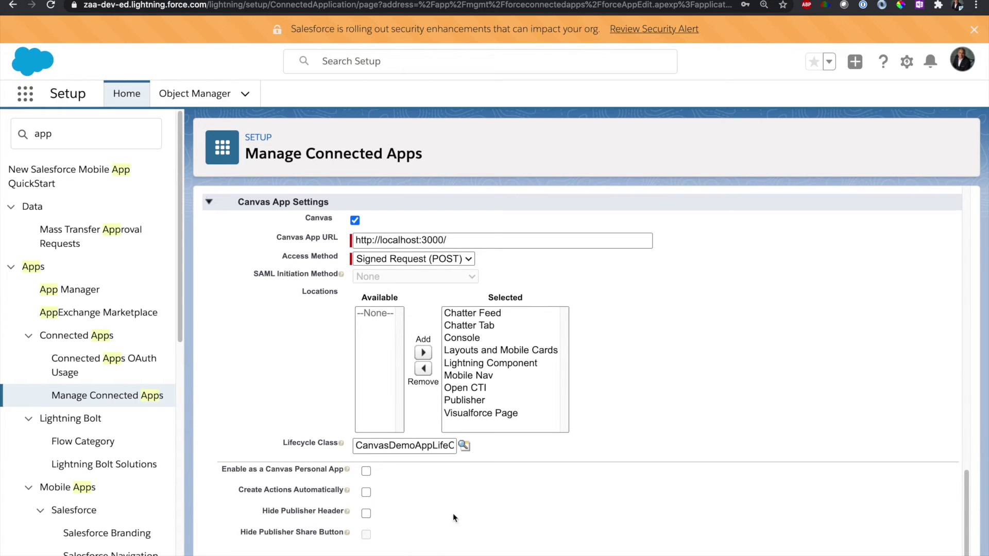
{"action": "left_click", "coordinate": [453, 465]}
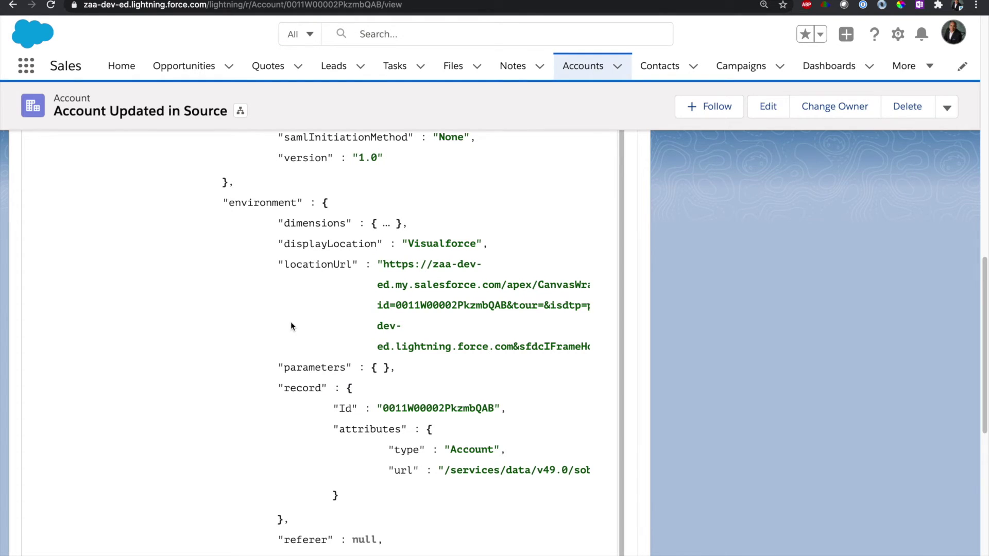
Reload the Account page and highlight 'This is sample error message' in the Canvas App tab
{"action": "scroll", "coordinate": [291, 323], "scroll_direction": "up", "scroll_amount": 1}
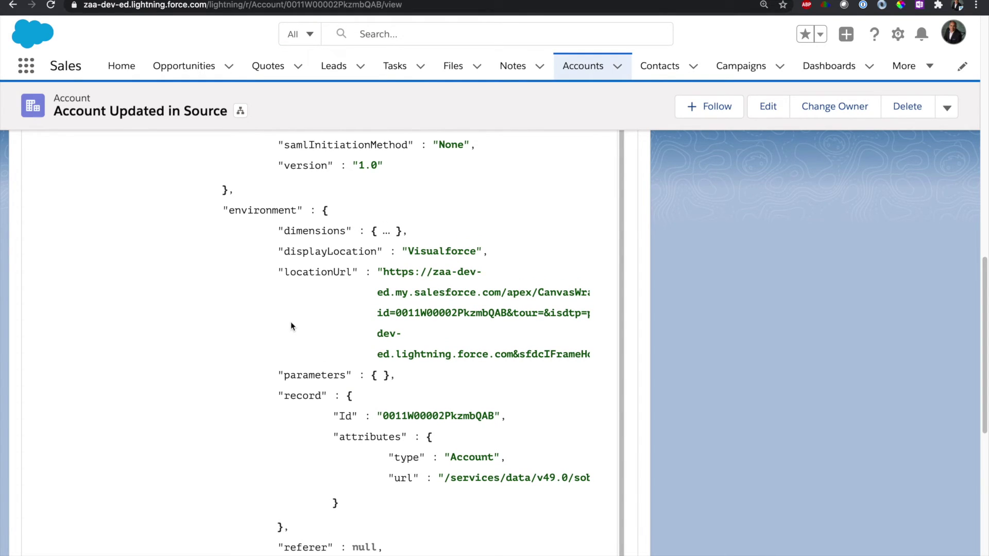
{"action": "key", "text": "super+r"}
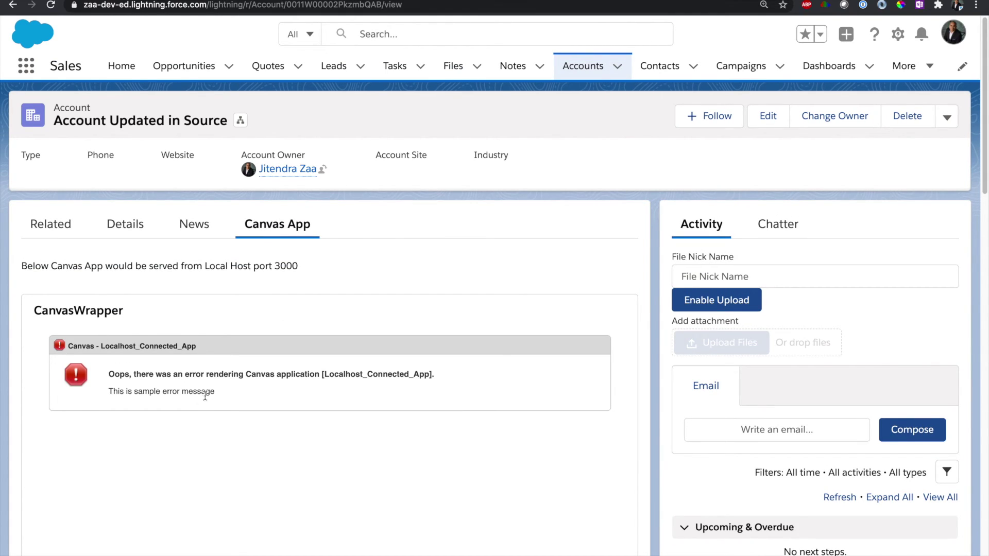
{"action": "left_click_drag", "start_coordinate": [227, 394], "coordinate": [107, 395]}
Glance at the Apex class, then view the Canvas Developer Guide's 'Controlling Canvas App Behavior' page
{"action": "key", "text": "ctrl+Left"}
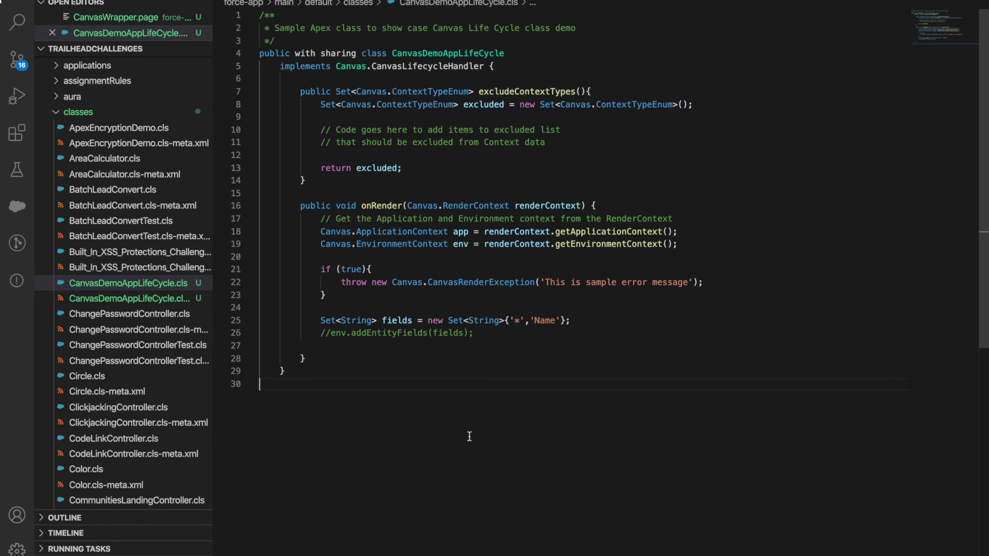
{"action": "key", "text": "ctrl+Left"}
{"action": "key", "text": "ctrl+Right"}
{"action": "key", "text": "ctrl+Right"}
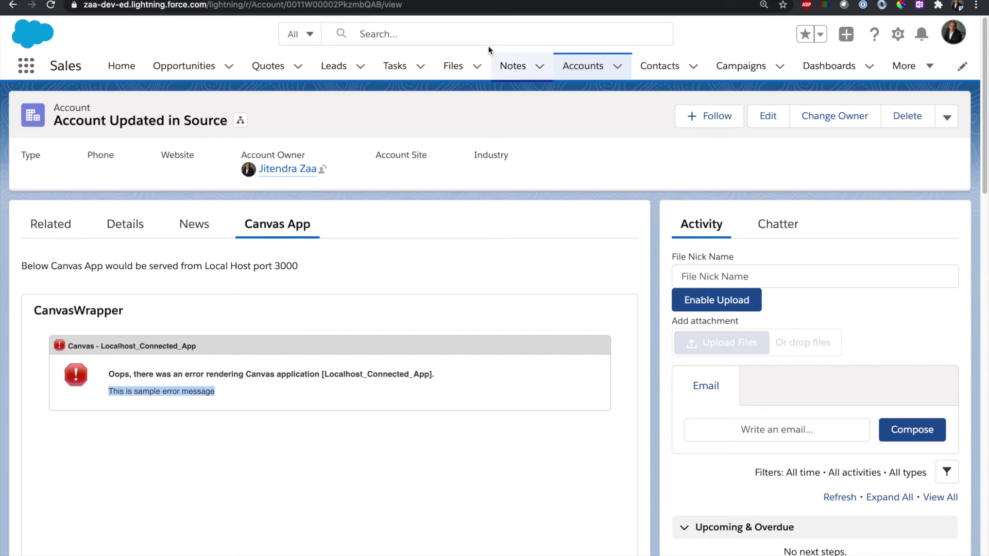
{"action": "key", "text": "ctrl+Tab"}
Go back three pages in the Canvas Developer Guide to 'Creating a CanvasLifecycleHandler'
{"action": "scroll", "coordinate": [225, 232], "scroll_direction": "up", "scroll_amount": 10}
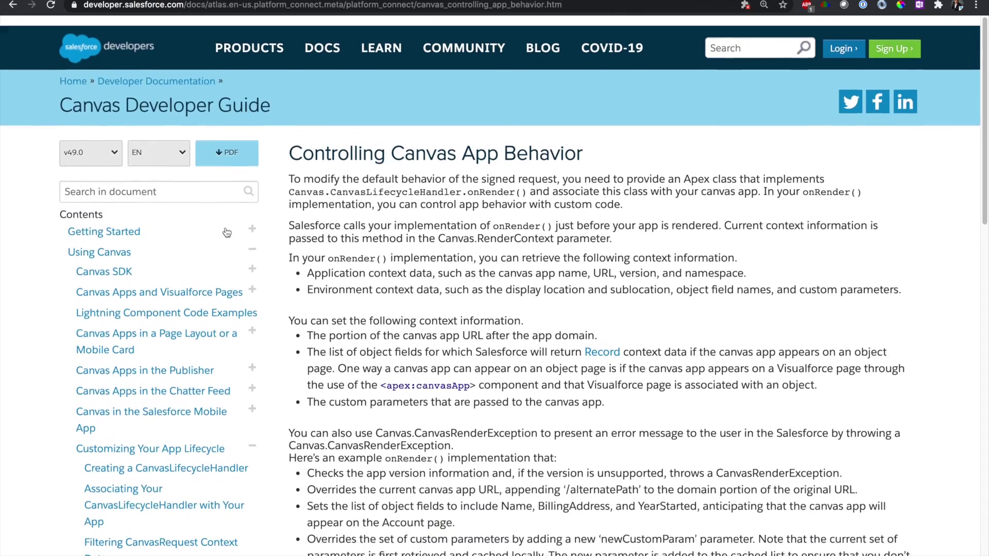
{"action": "scroll", "coordinate": [564, 95], "scroll_direction": "down", "scroll_amount": 8}
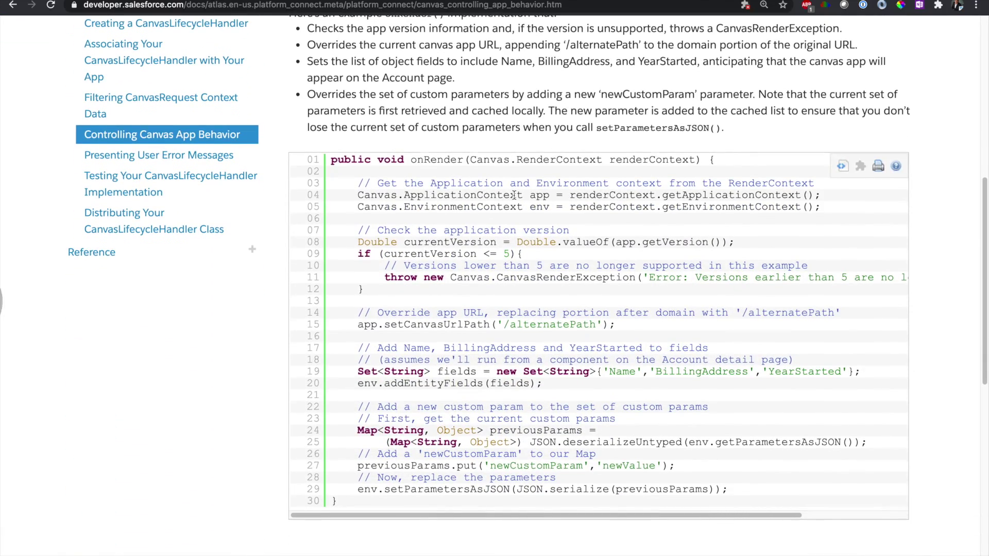
{"action": "scroll", "coordinate": [513, 195], "scroll_direction": "up", "scroll_amount": 2}
{"action": "scroll", "coordinate": [513, 195], "scroll_direction": "down", "scroll_amount": 3}
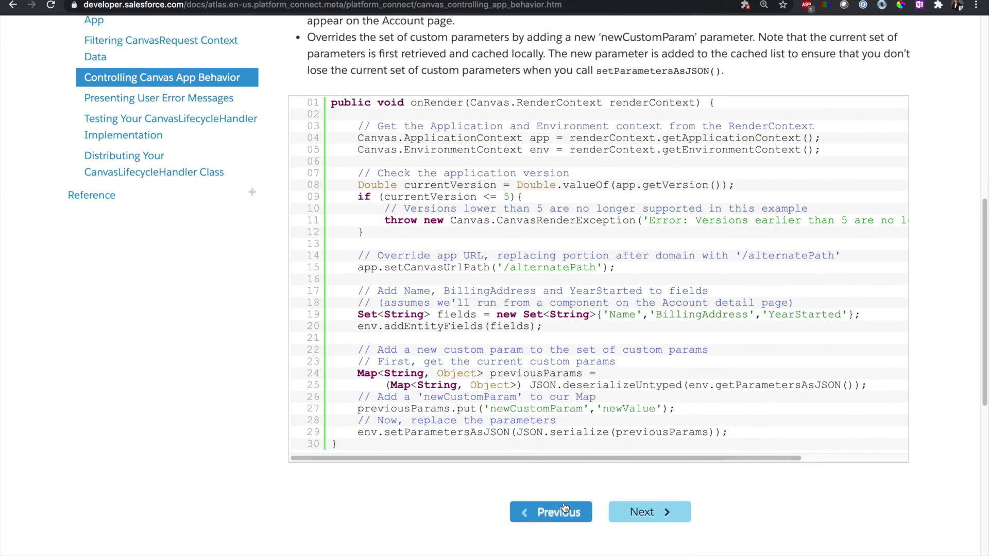
{"action": "left_click", "coordinate": [552, 521]}
{"action": "scroll", "coordinate": [563, 503], "scroll_direction": "down", "scroll_amount": 1}
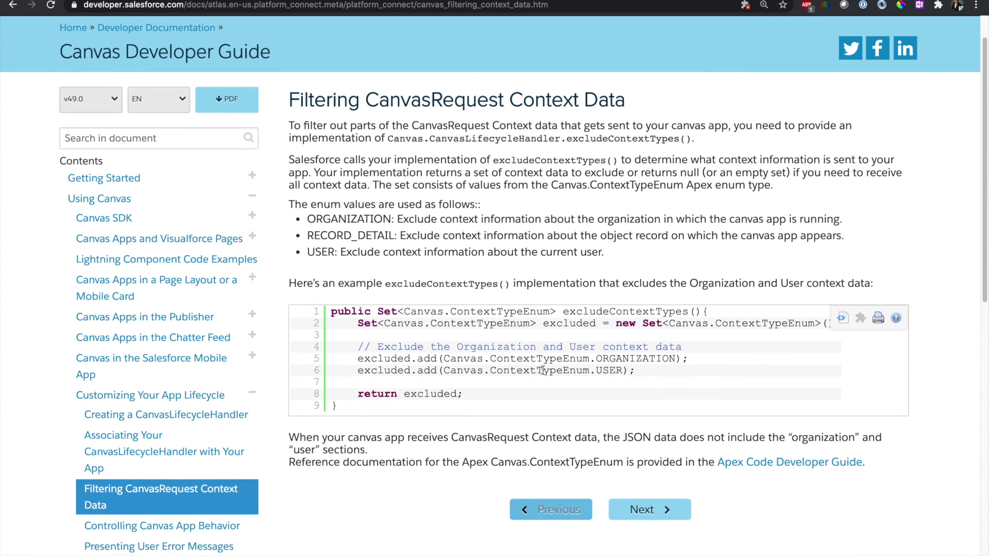
{"action": "left_click", "coordinate": [536, 510]}
{"action": "left_click", "coordinate": [545, 333]}
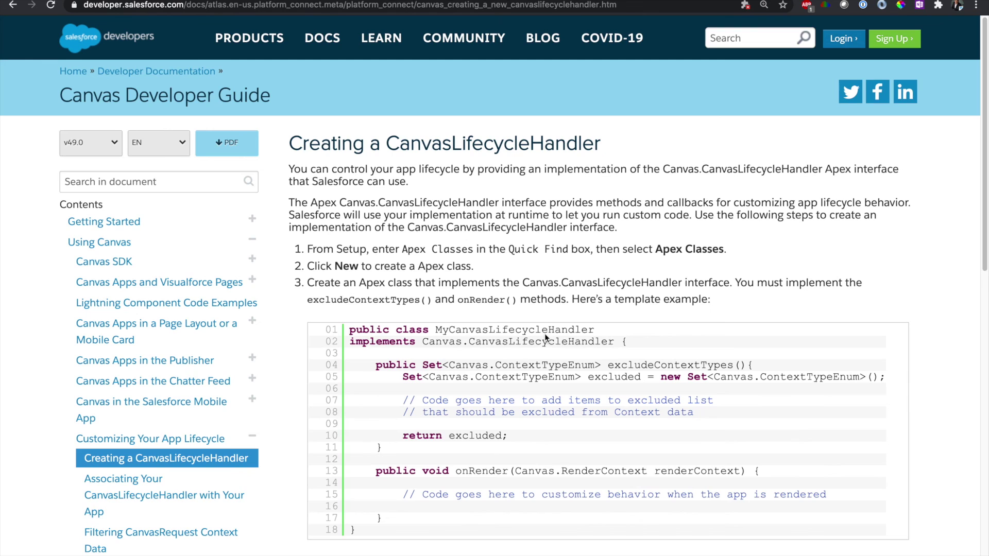
Read through the MyCanvasLifecycleHandler template class and its setup steps on that page
{"action": "left_click_drag", "start_coordinate": [495, 146], "coordinate": [542, 144]}
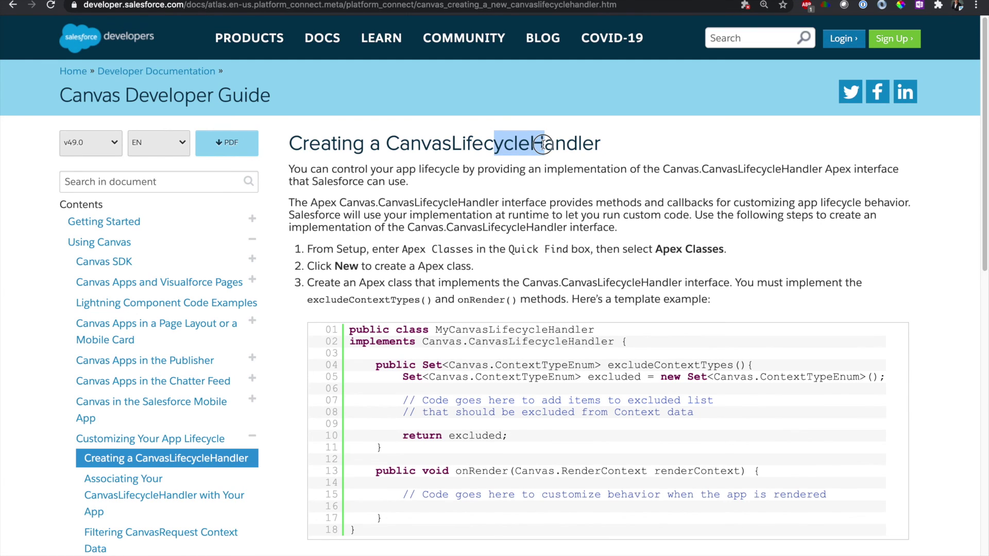
{"action": "scroll", "coordinate": [543, 143], "scroll_direction": "down", "scroll_amount": 1}
{"action": "left_click_drag", "start_coordinate": [442, 341], "coordinate": [488, 341]}
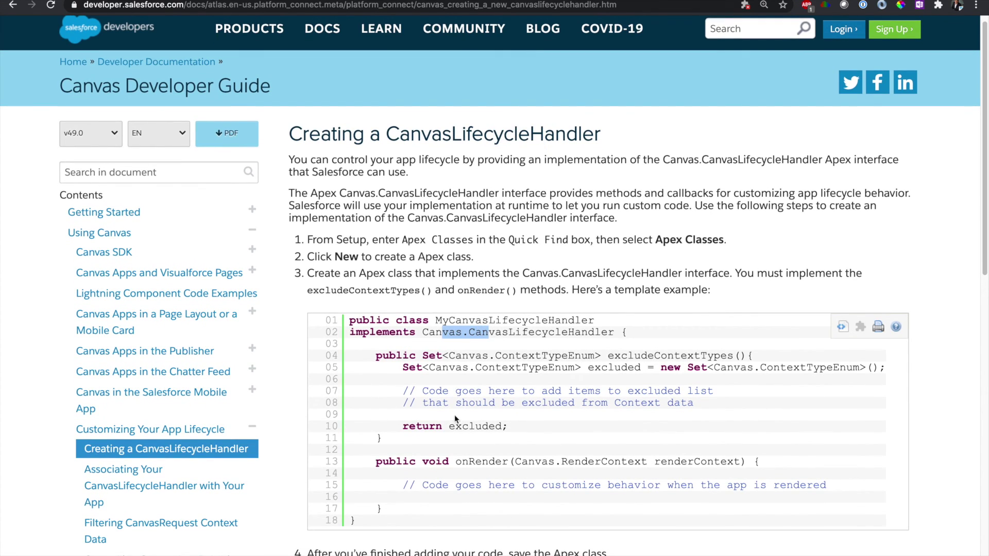
{"action": "scroll", "coordinate": [481, 390], "scroll_direction": "down", "scroll_amount": 5}
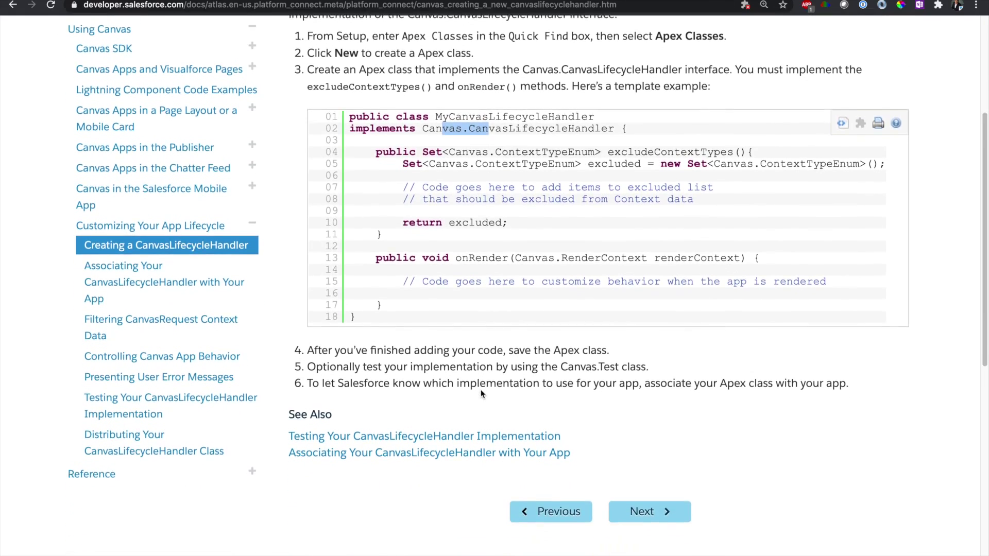
{"action": "scroll", "coordinate": [481, 391], "scroll_direction": "down", "scroll_amount": 1}
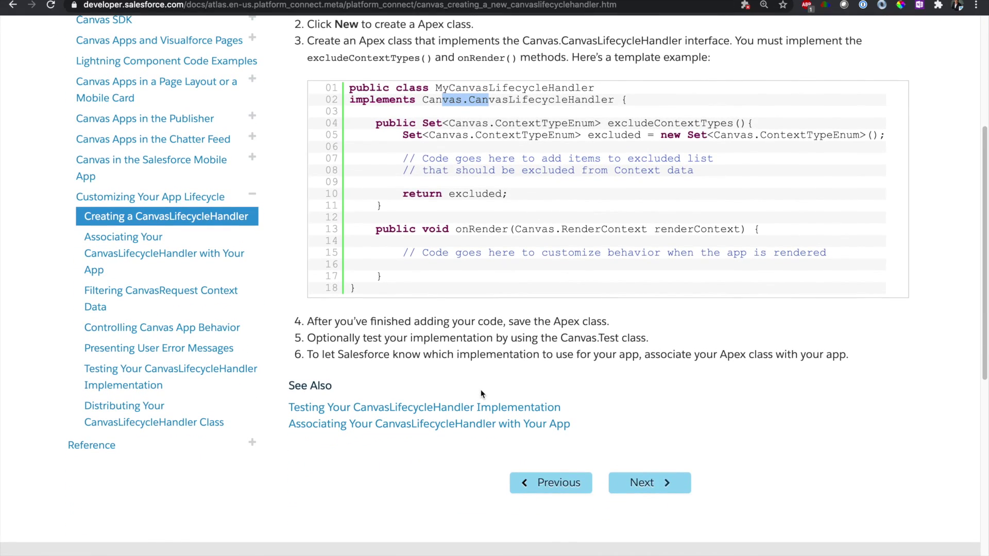
{"action": "scroll", "coordinate": [480, 390], "scroll_direction": "up", "scroll_amount": 6}
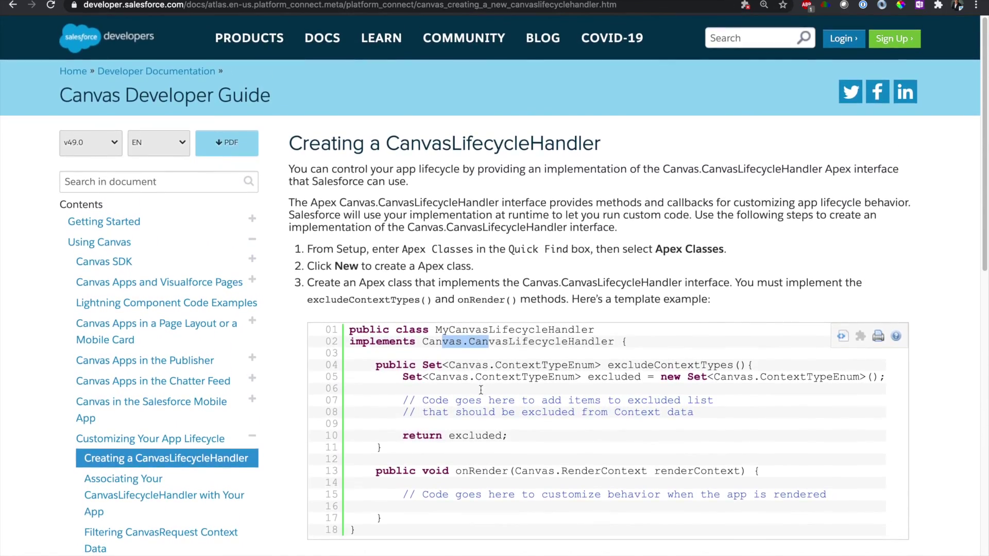